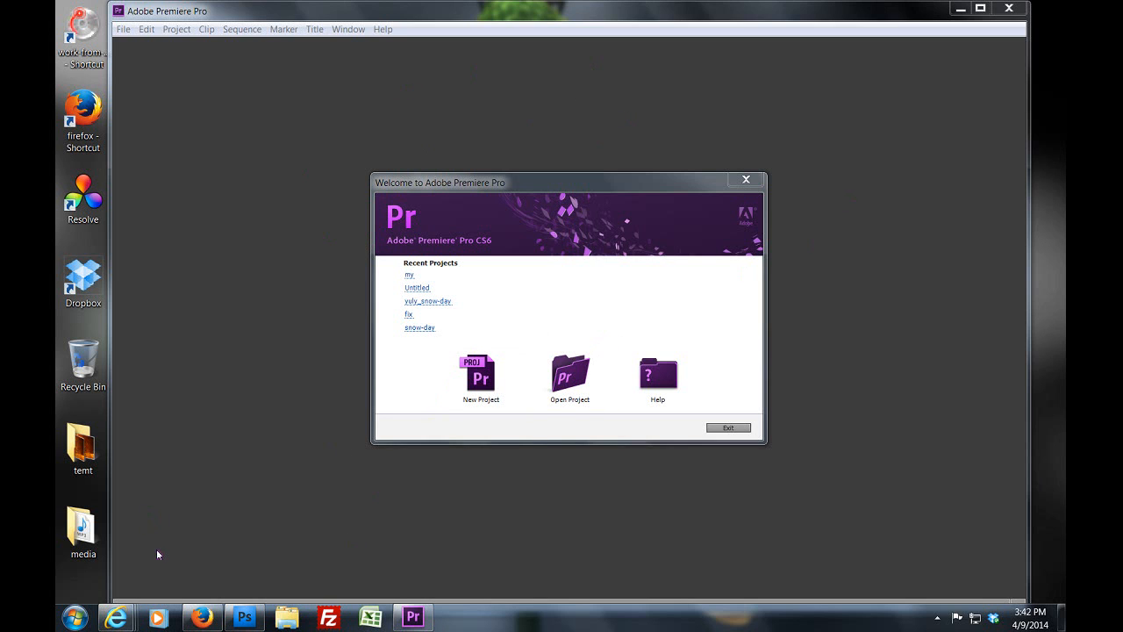
# Switch to the Internet Explorer window showing the toplaya.com home page and select the site's name in its web address
pyautogui.moveTo(120, 619)
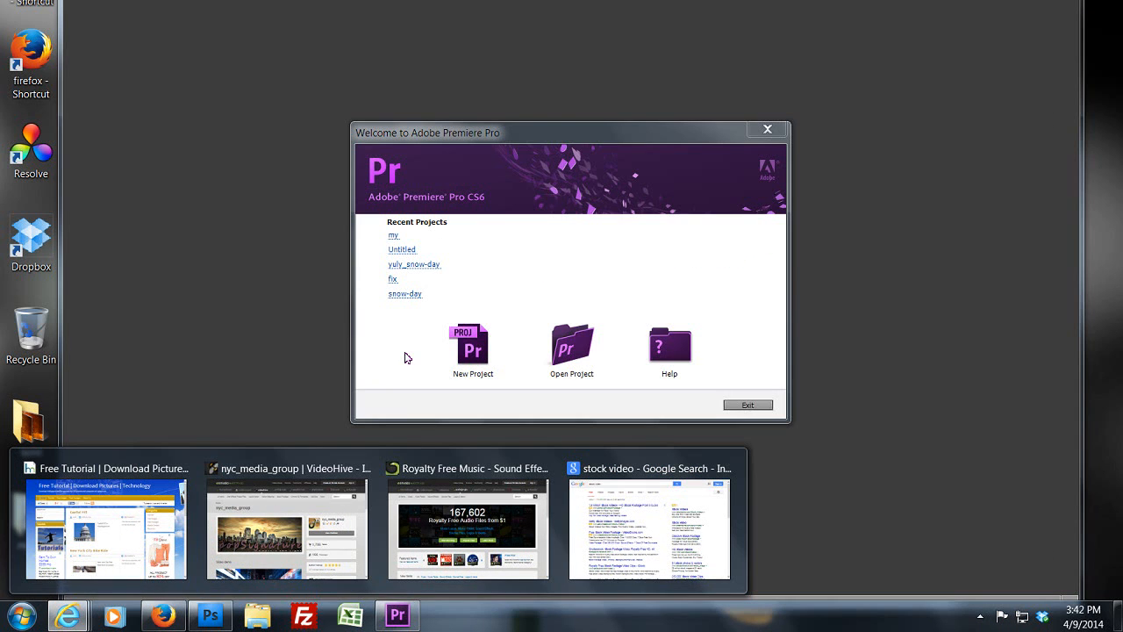
pyautogui.click(120, 467)
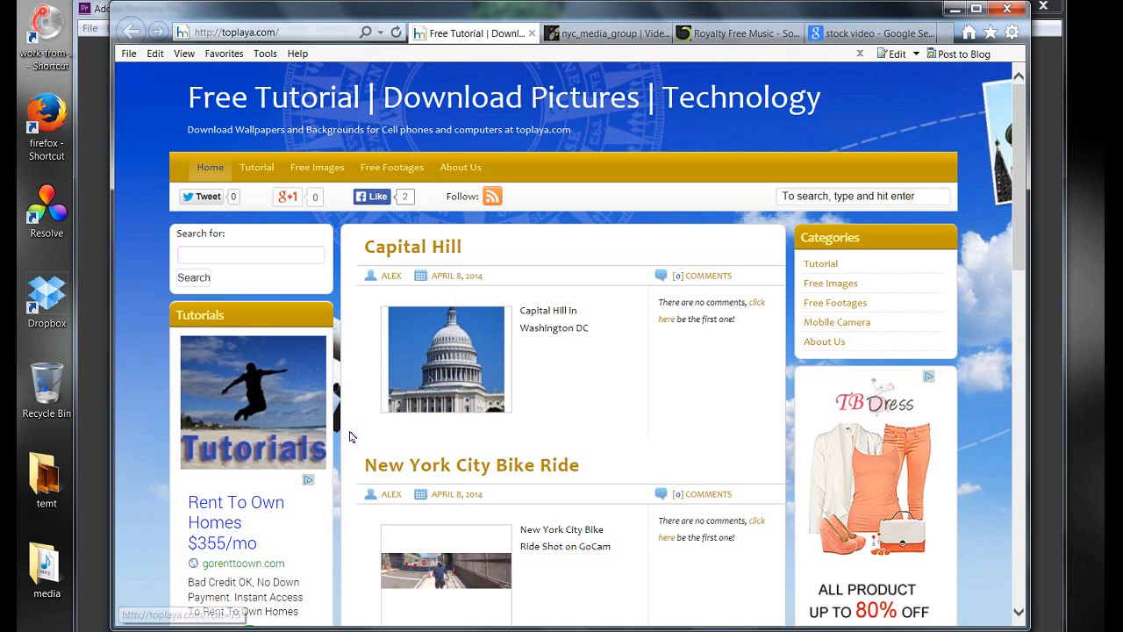
pyautogui.click(283, 36)
pyautogui.click(283, 36)
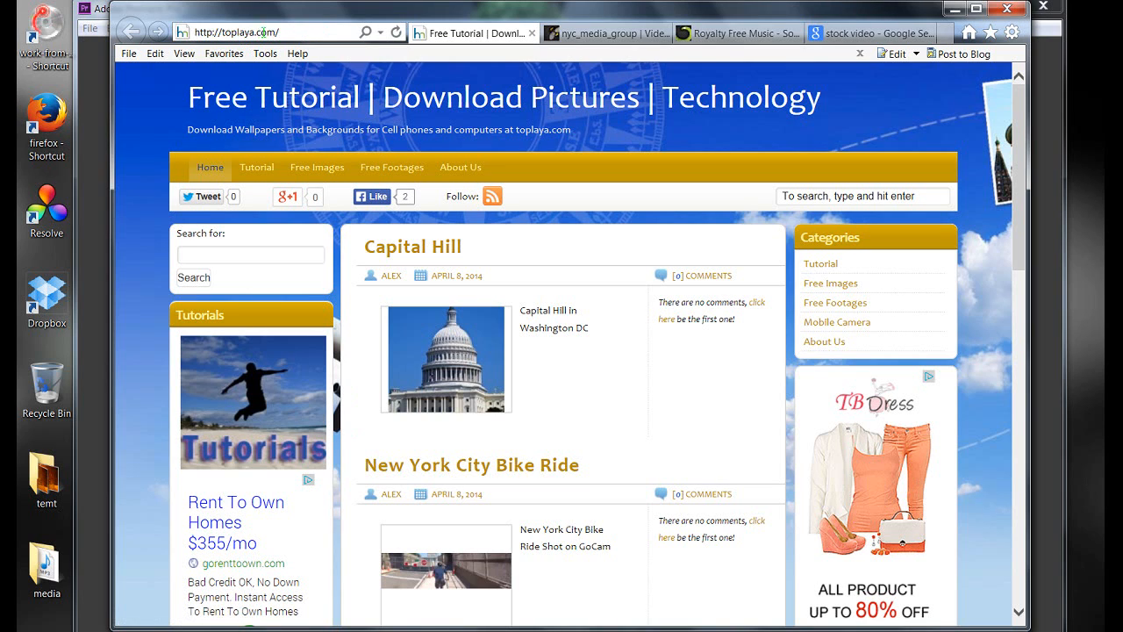
pyautogui.doubleClick(223, 33)
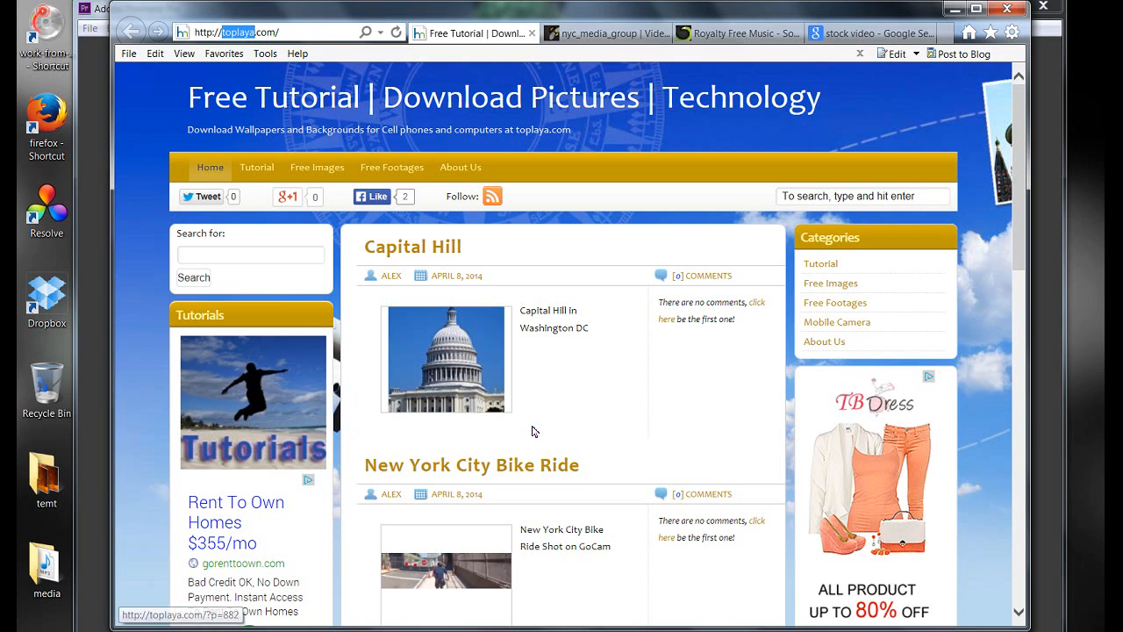
# Browse the Free Footages category and the Free Images category on toplaya.com
pyautogui.click(844, 311)
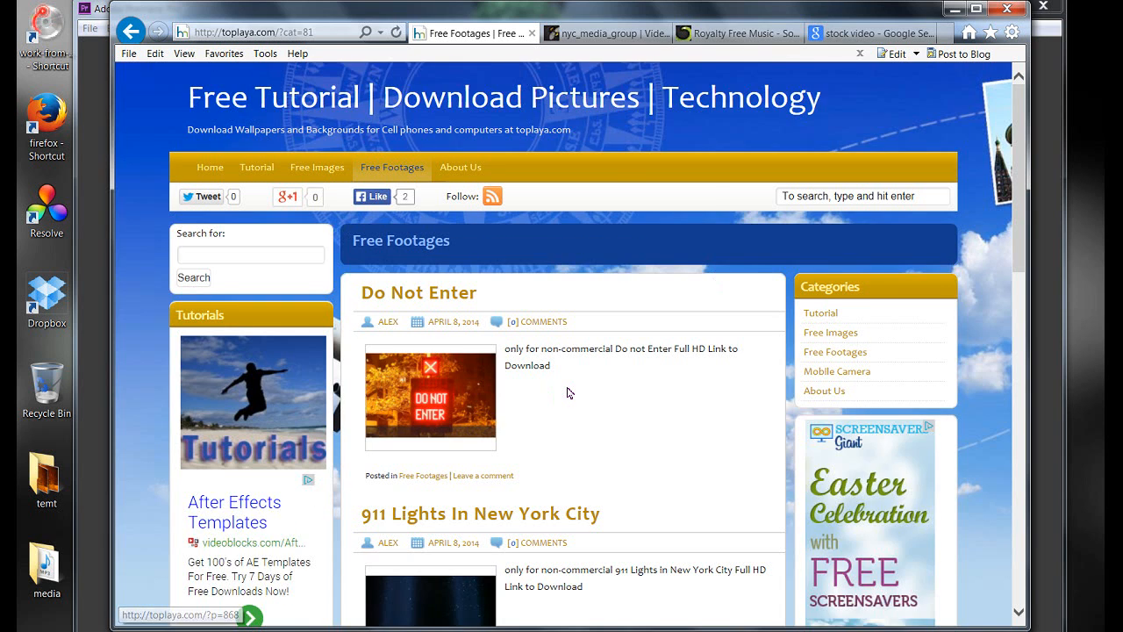
pyautogui.scroll(-4, 594, 367)
pyautogui.scroll(-3, 594, 368)
pyautogui.scroll(7, 599, 409)
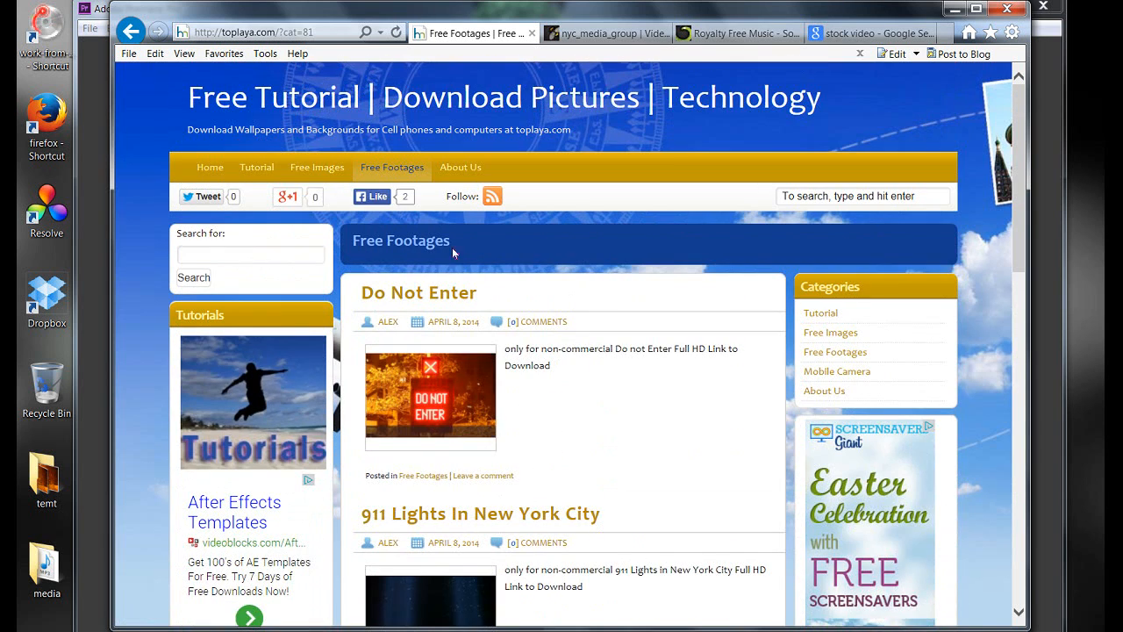
pyautogui.click(320, 172)
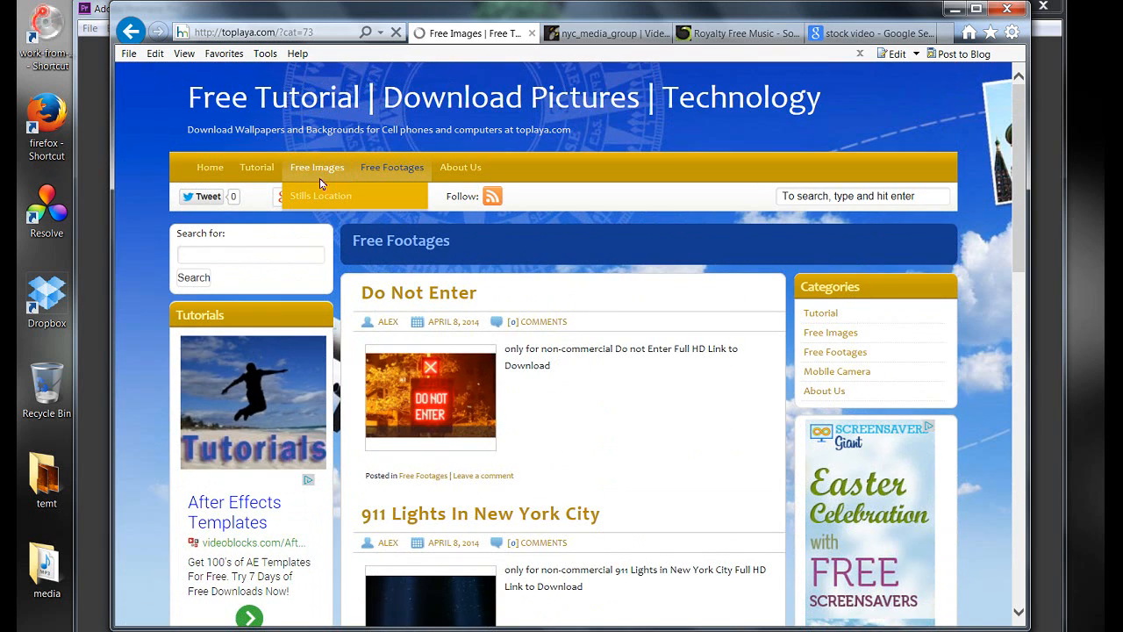
pyautogui.scroll(-4, 624, 451)
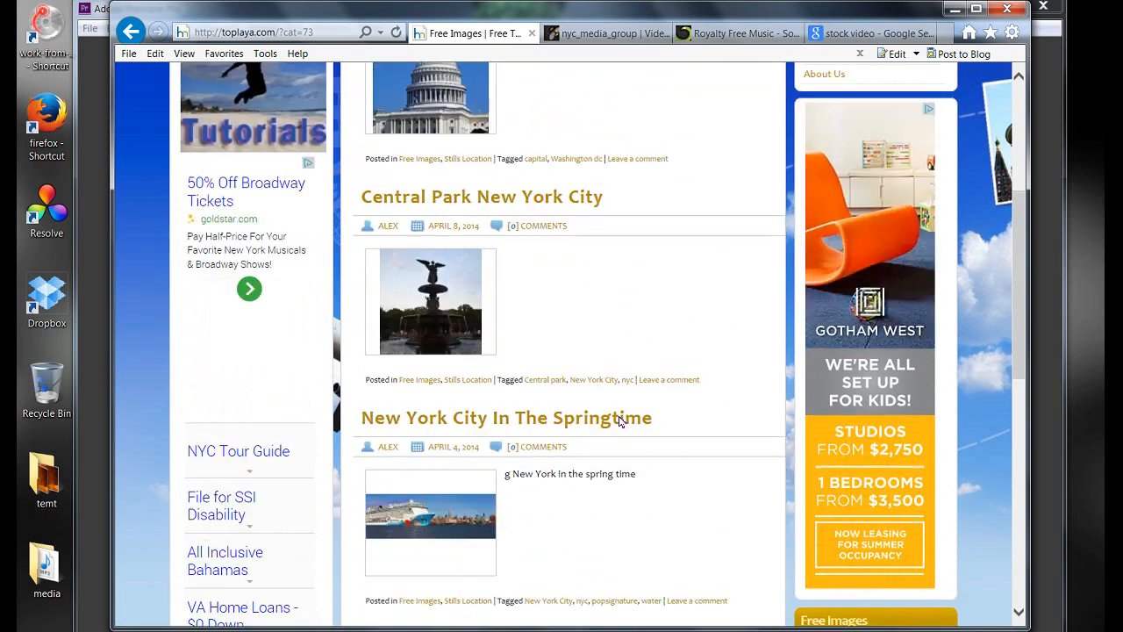
pyautogui.scroll(5, 619, 419)
# Show the nyc_media_group profile on VideoHive and point out the site's web address
pyautogui.click(605, 34)
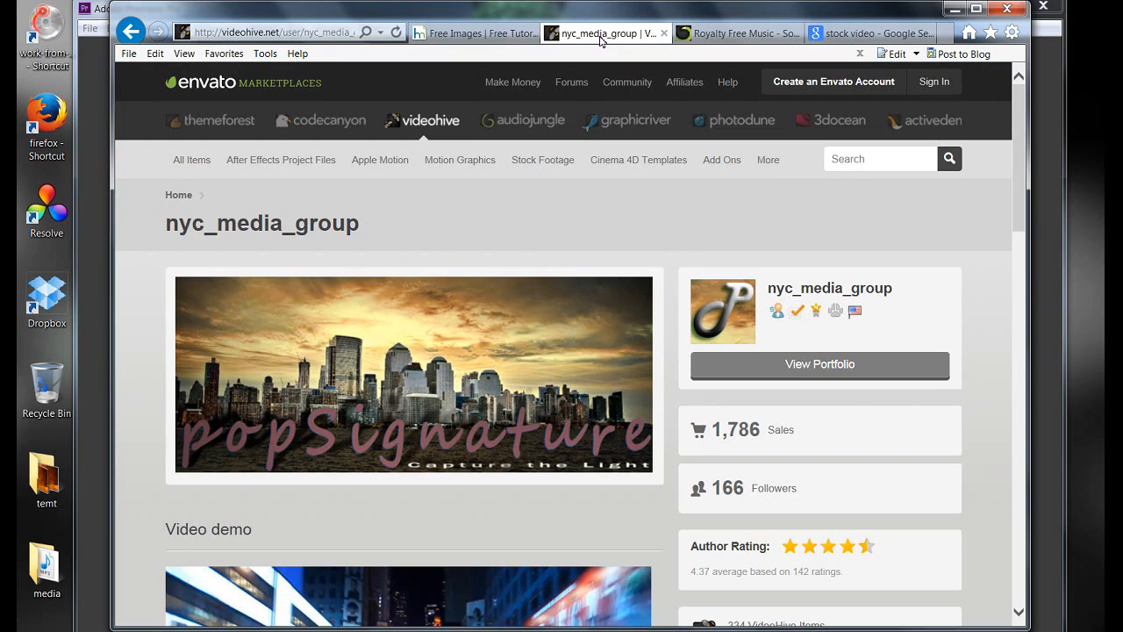
pyautogui.moveTo(614, 242)
pyautogui.click(325, 31)
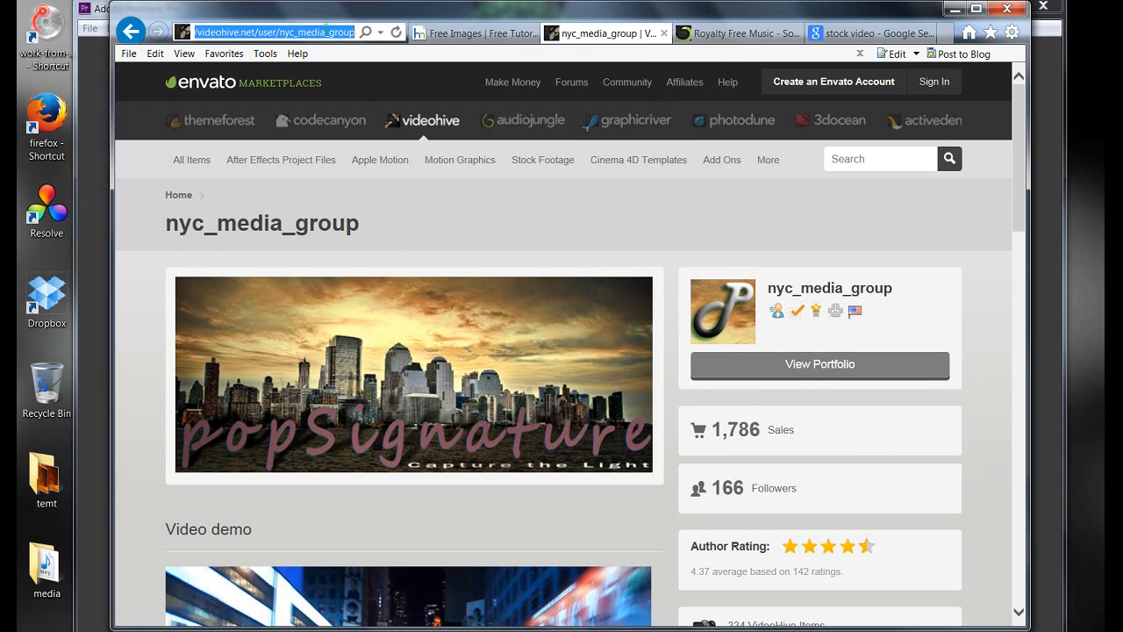
pyautogui.click(240, 32)
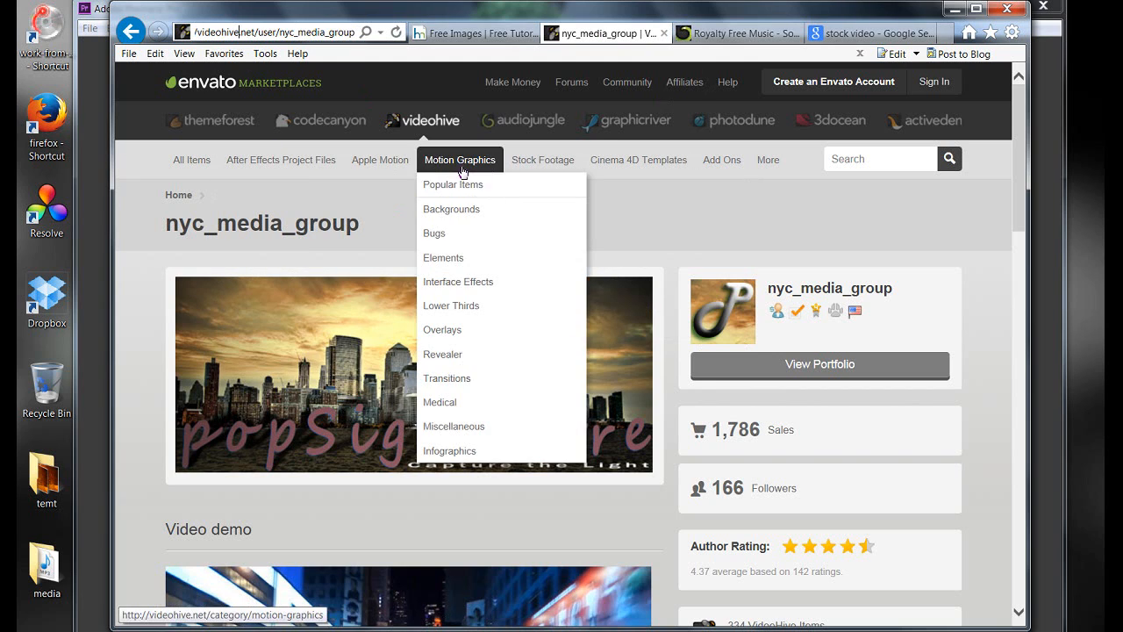
# Go to the VideoHive home page and look through its new items
pyautogui.click(414, 121)
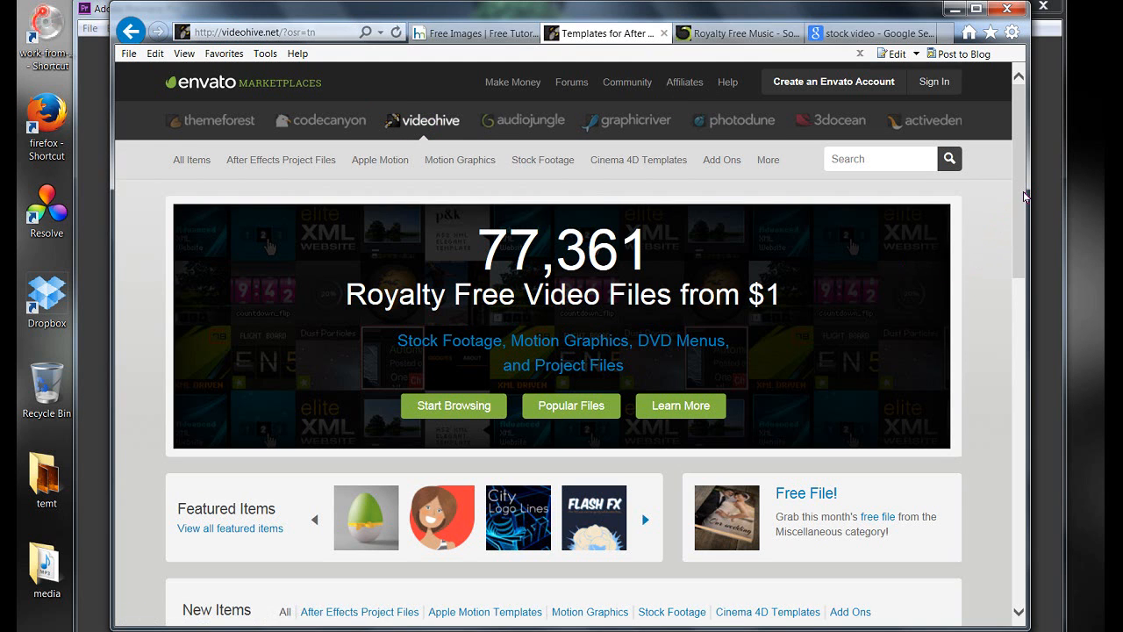
pyautogui.scroll(-5, 1022, 246)
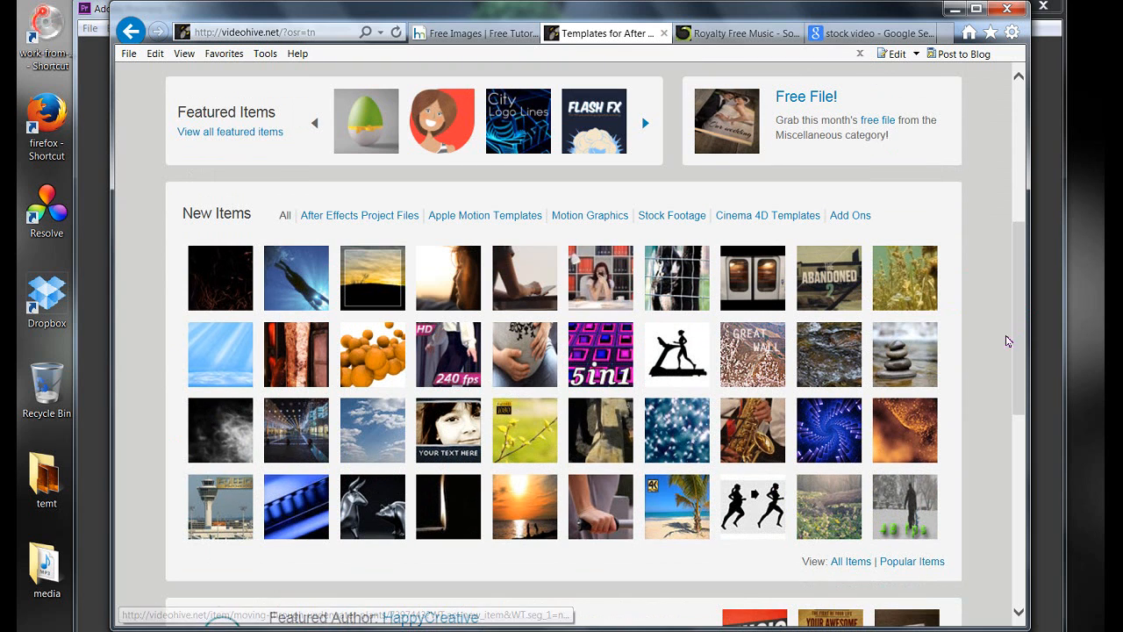
pyautogui.scroll(-2, 1012, 368)
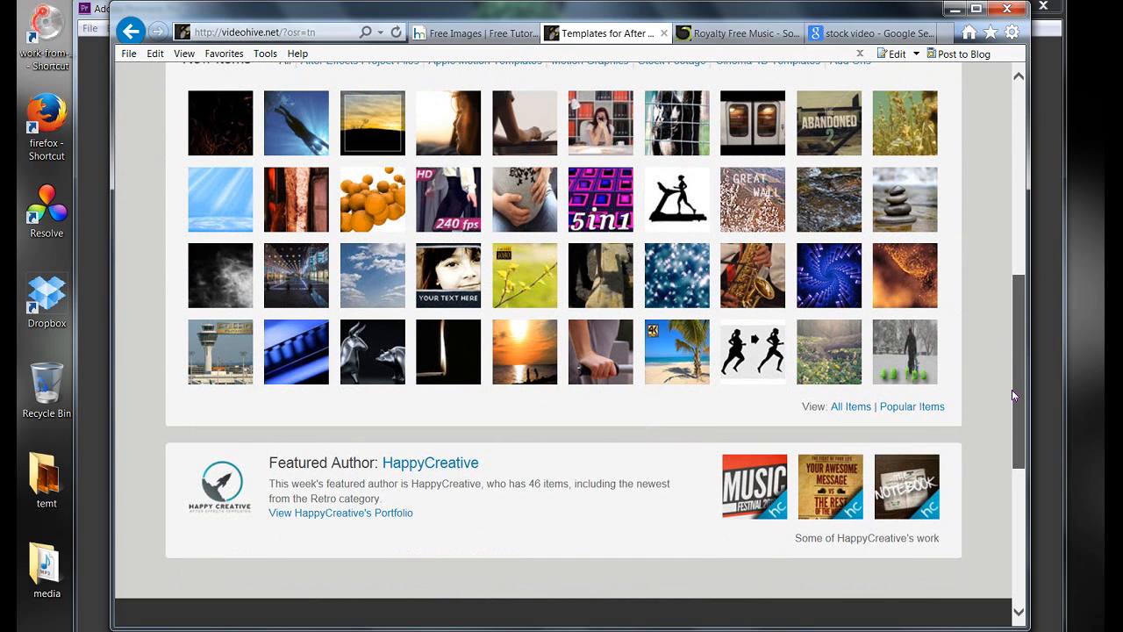
pyautogui.scroll(6, 1011, 390)
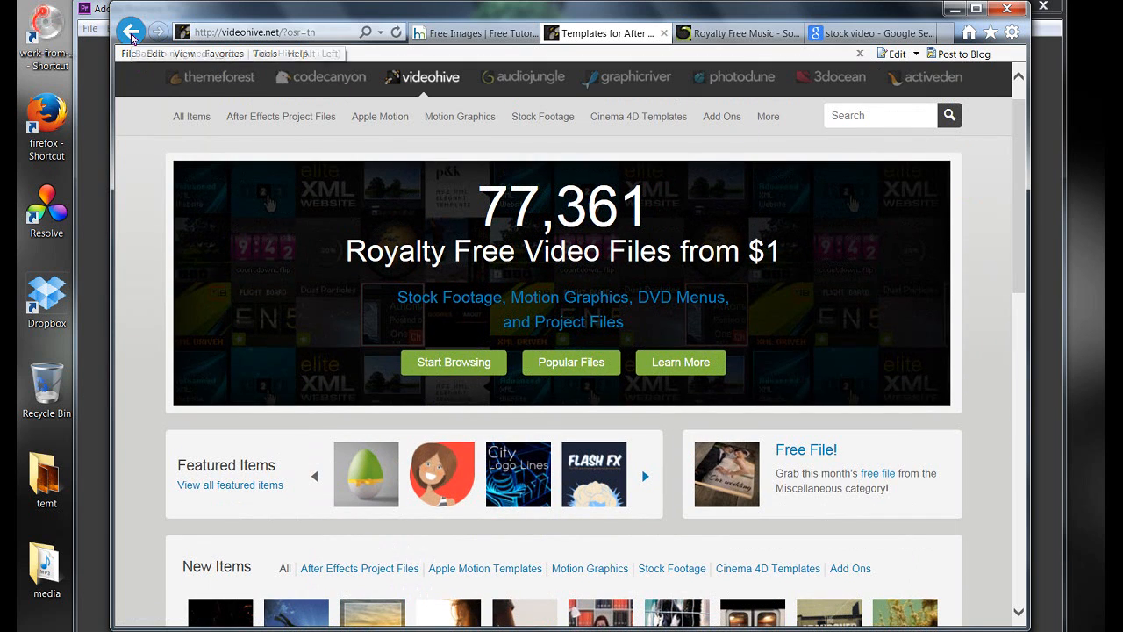
# Return to the nyc_media_group profile and look through its portfolio of stock footage
pyautogui.click(132, 32)
pyautogui.scroll(-2, 954, 383)
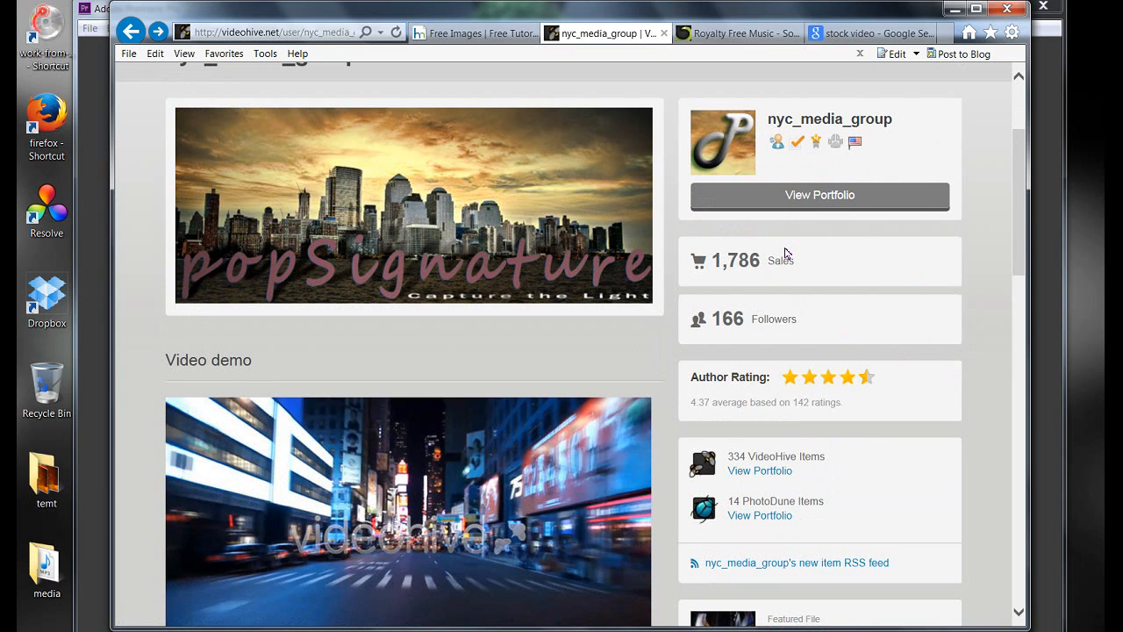
pyautogui.click(819, 195)
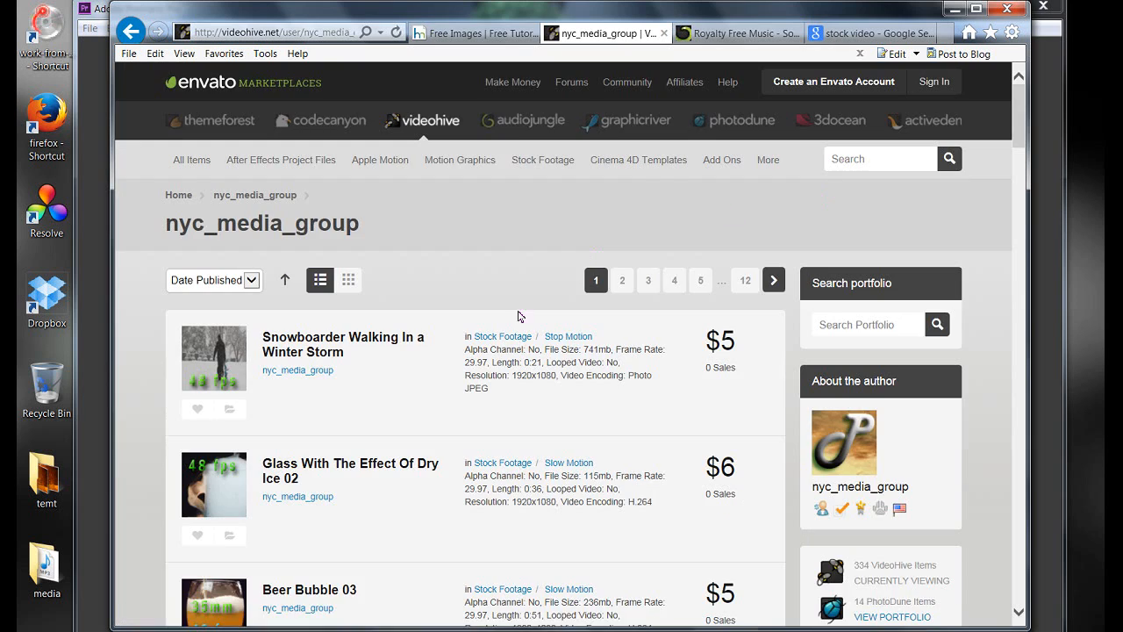
pyautogui.scroll(-7, 295, 511)
pyautogui.moveTo(224, 272)
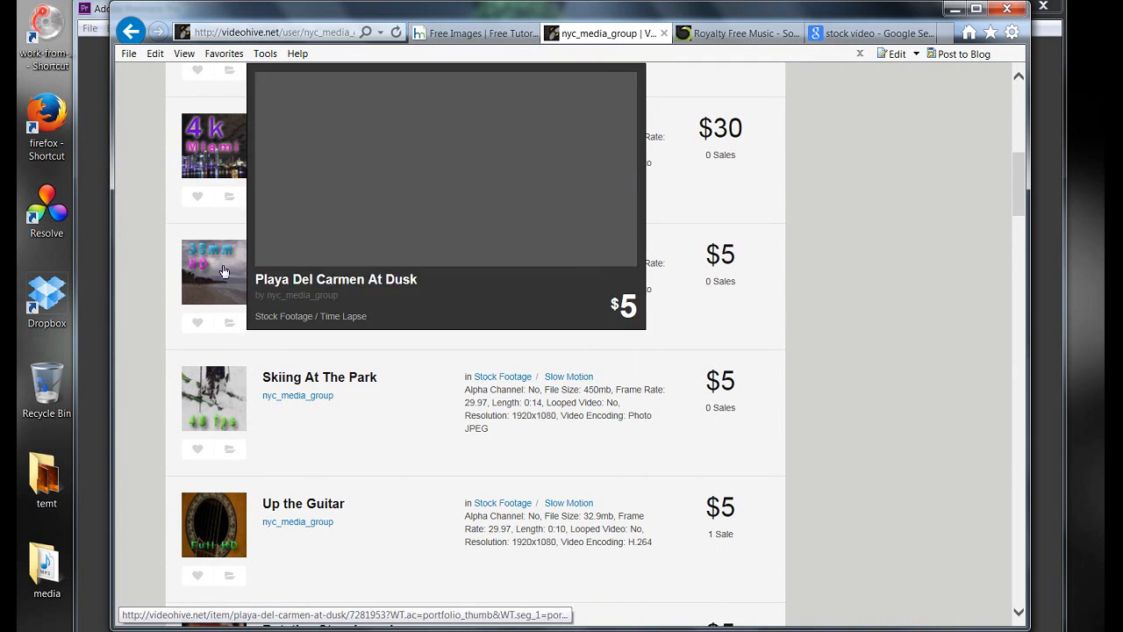
pyautogui.scroll(5, 640, 473)
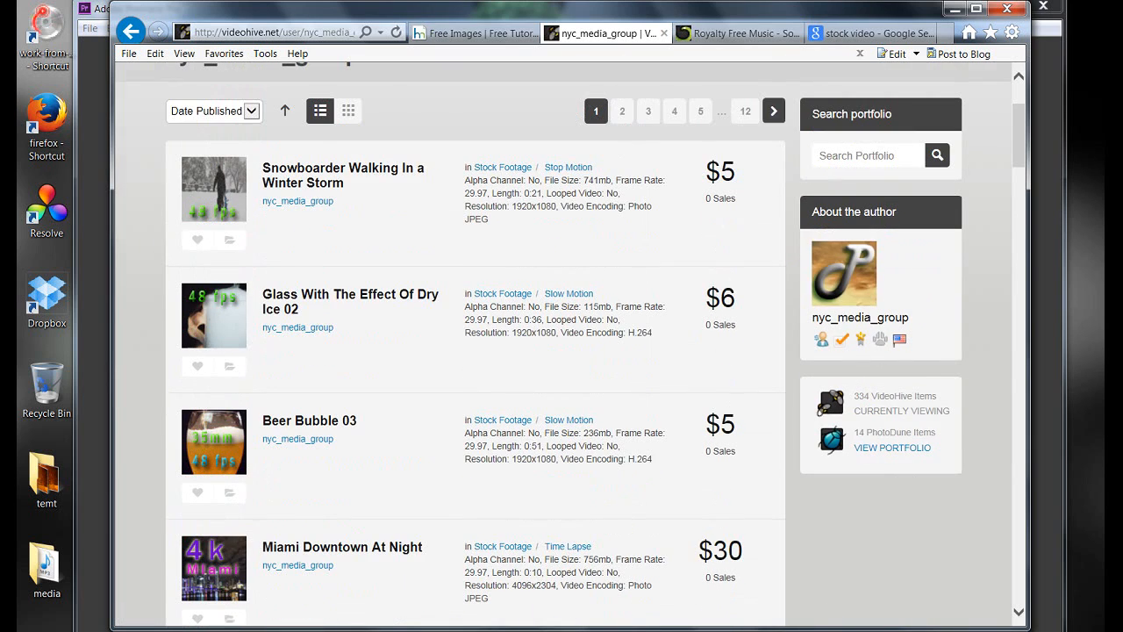
# Show the AudioJungle site with its web address and look through its new audio items
pyautogui.click(730, 33)
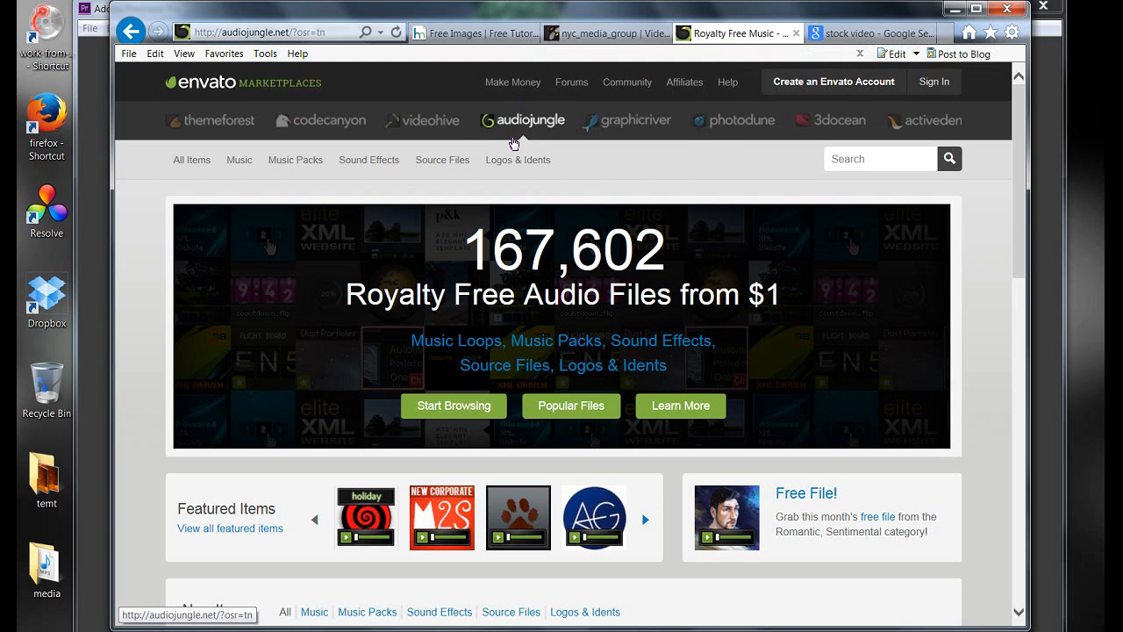
pyautogui.click(264, 32)
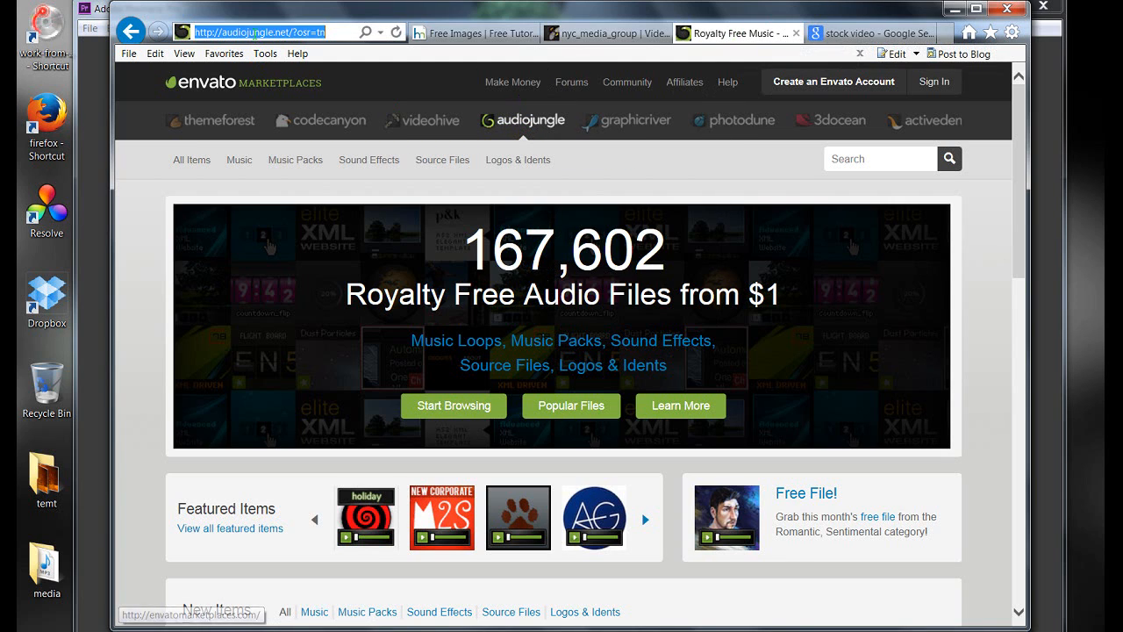
pyautogui.click(264, 33)
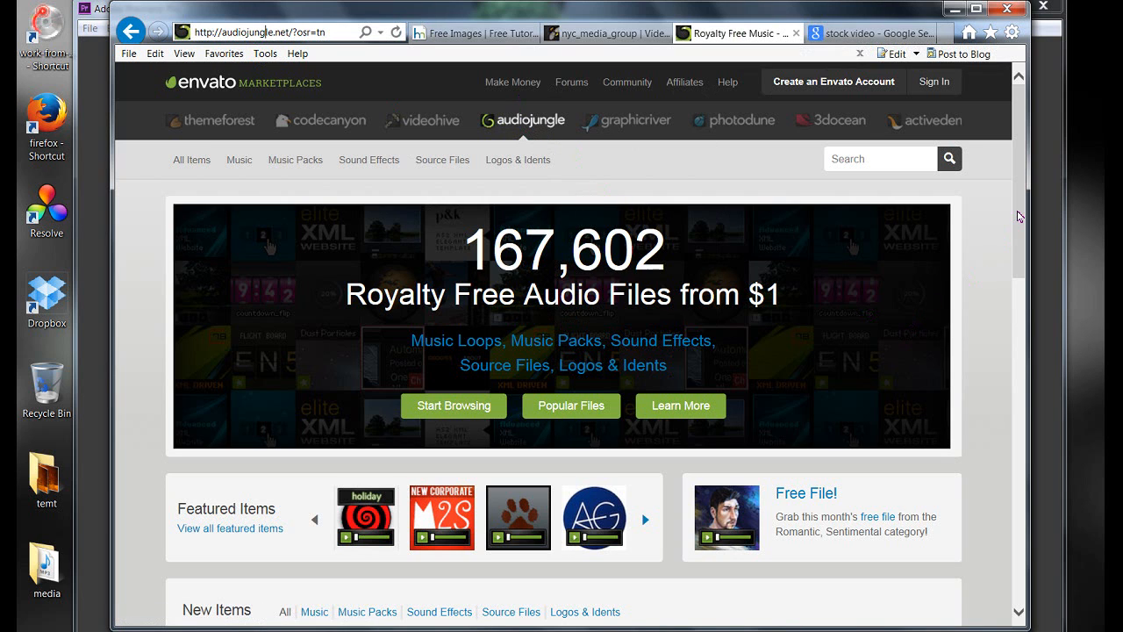
pyautogui.scroll(-3, 641, 239)
pyautogui.moveTo(755, 242)
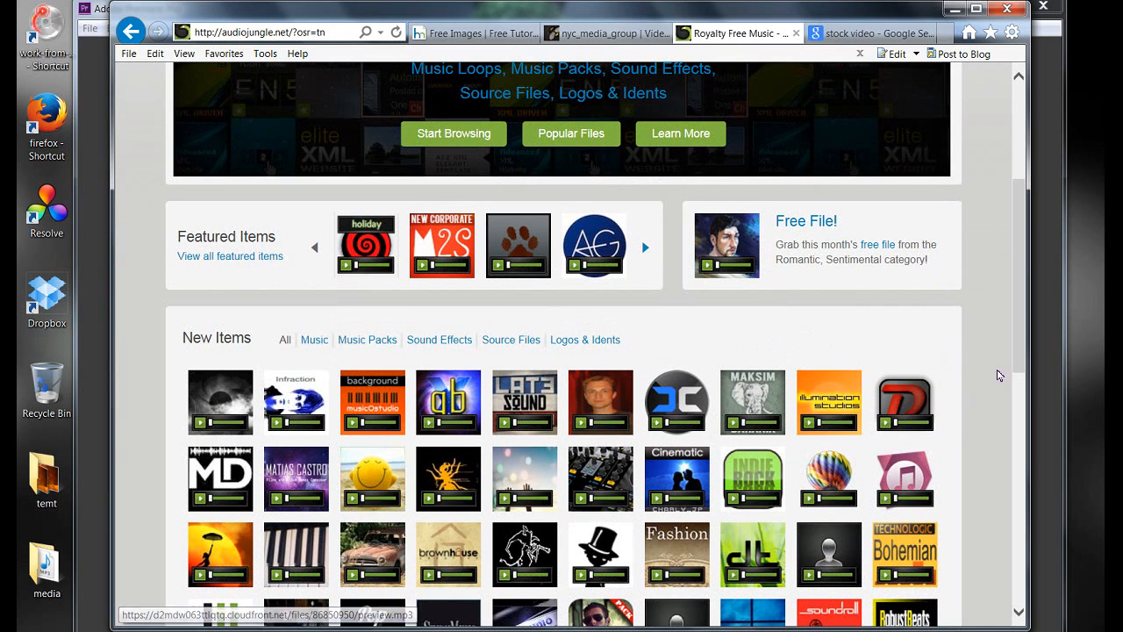
pyautogui.moveTo(1020, 327); pyautogui.dragTo(1024, 369)
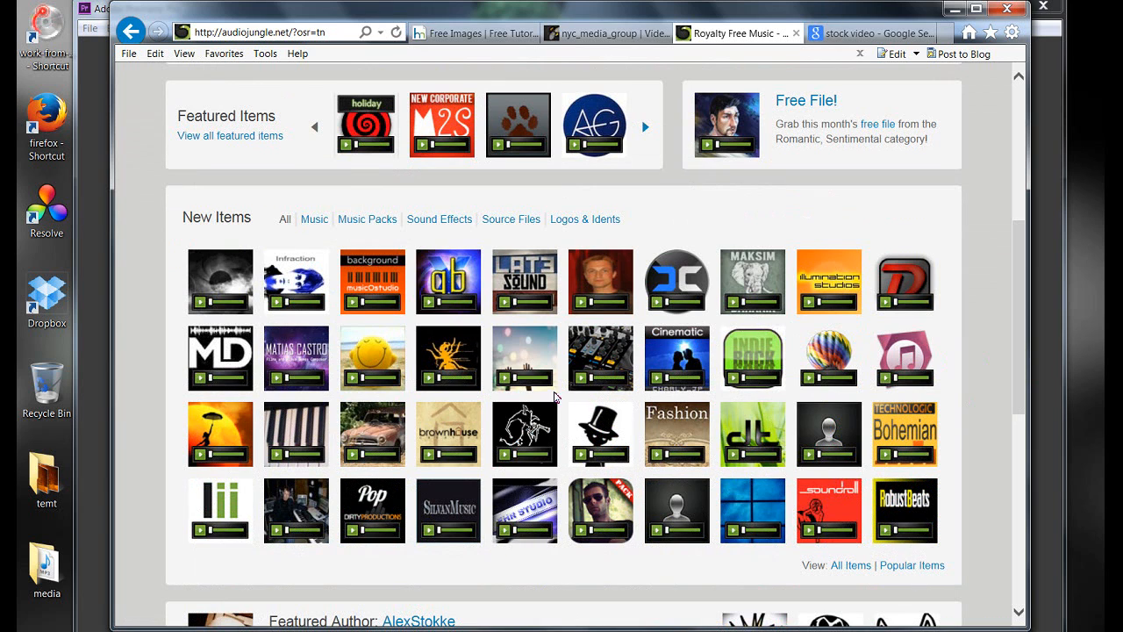
# Look through the Google results for "stock video" and open the VideoBlocks unlimited downloads result
pyautogui.click(855, 33)
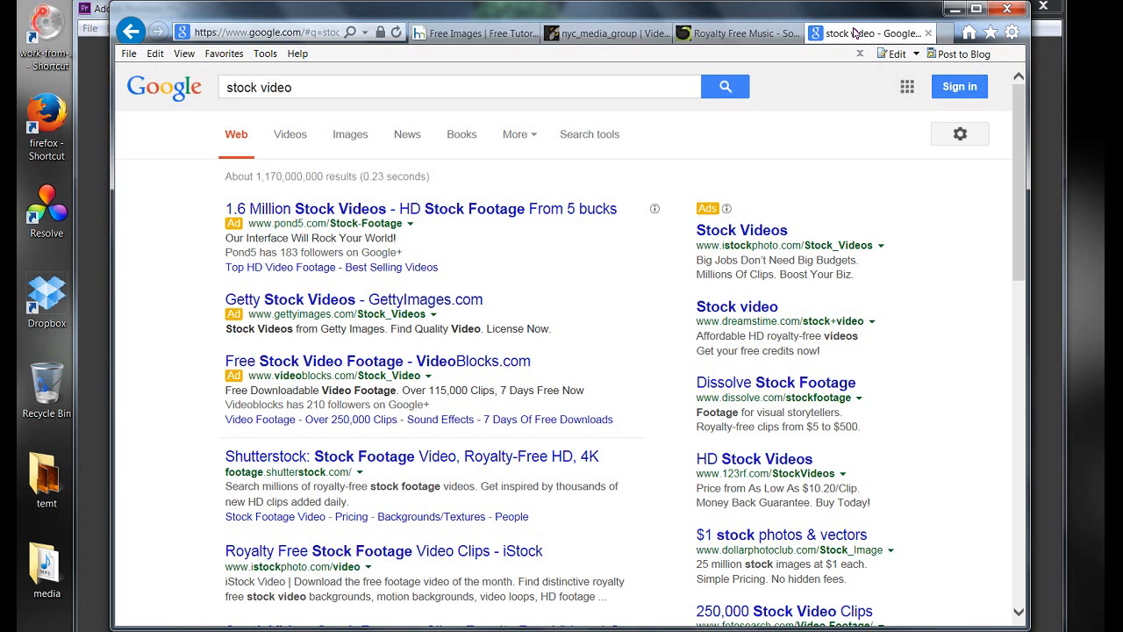
pyautogui.click(301, 86)
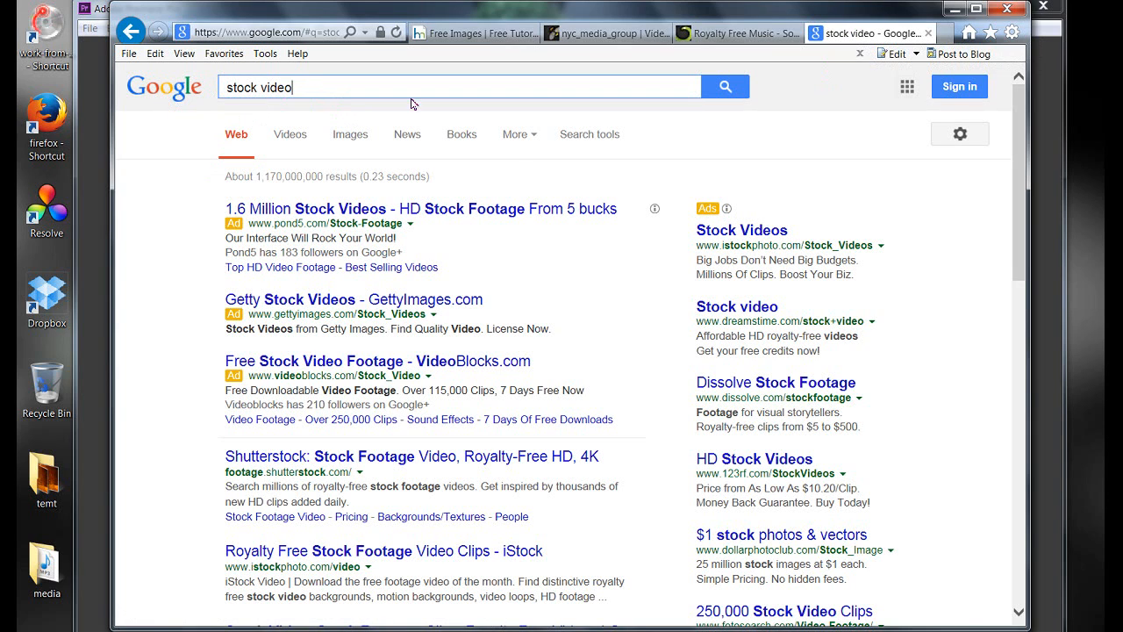
pyautogui.scroll(-2, 487, 476)
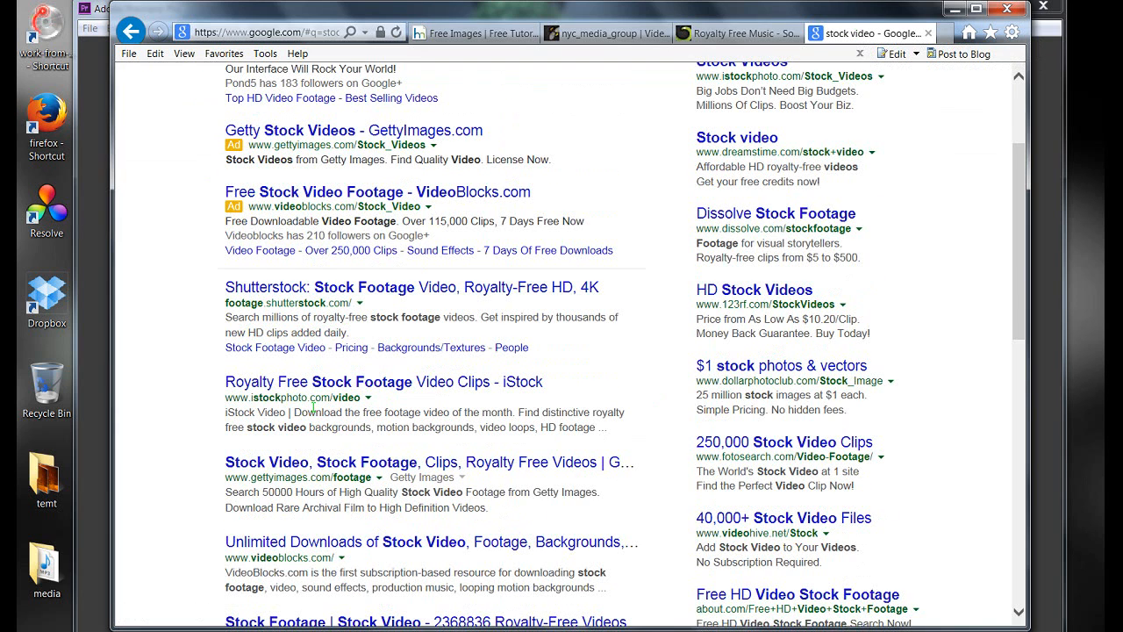
pyautogui.scroll(-1, 326, 477)
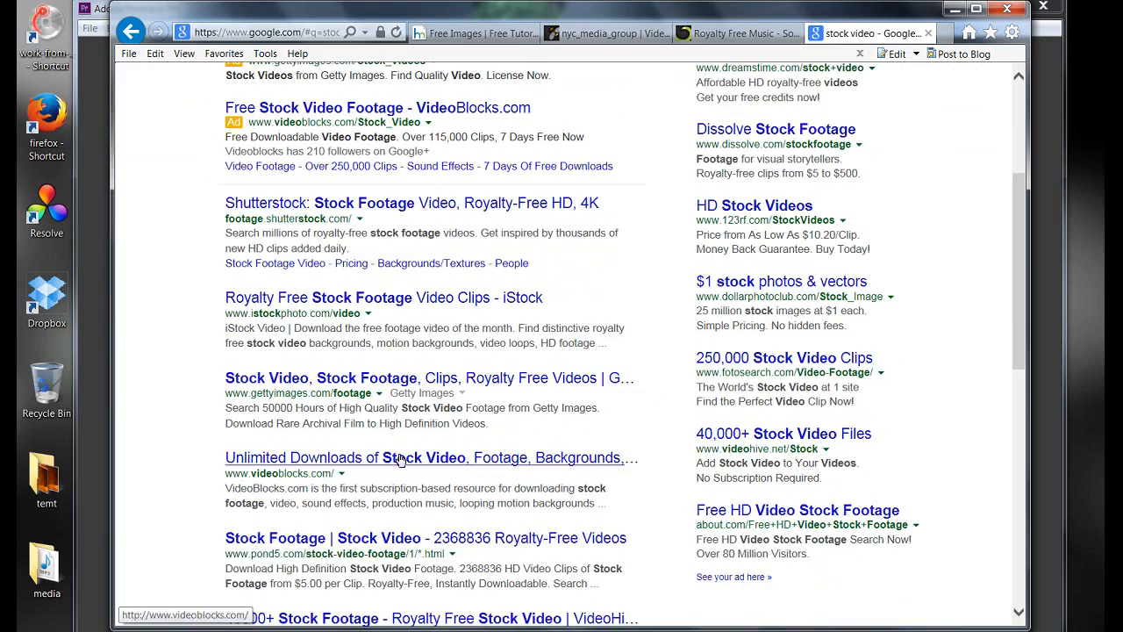
pyautogui.scroll(3, 326, 476)
pyautogui.scroll(-3, 537, 463)
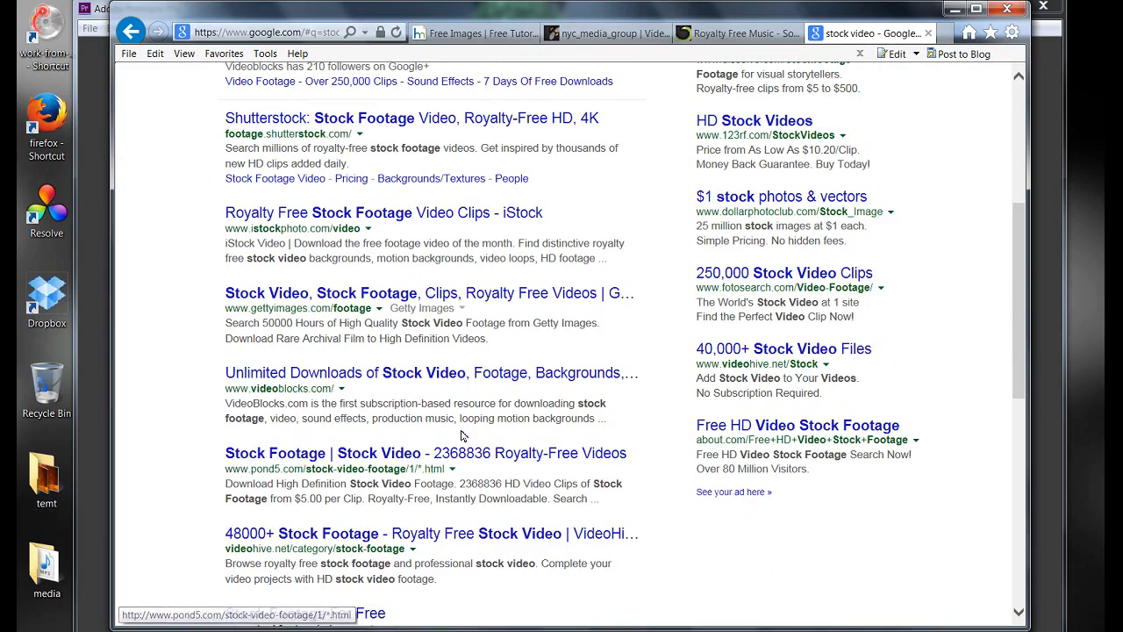
pyautogui.click(389, 379)
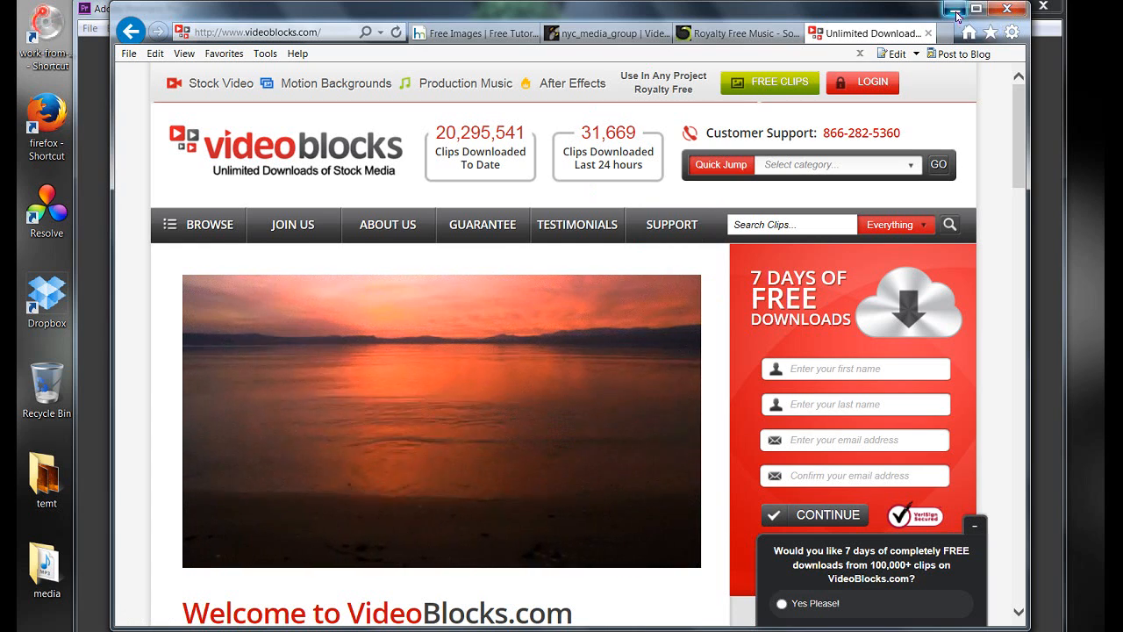
# Leave the browser for Premiere Pro and open the Adobe Master Collection CS6 folder in the list of all installed programs
pyautogui.click(1005, 10)
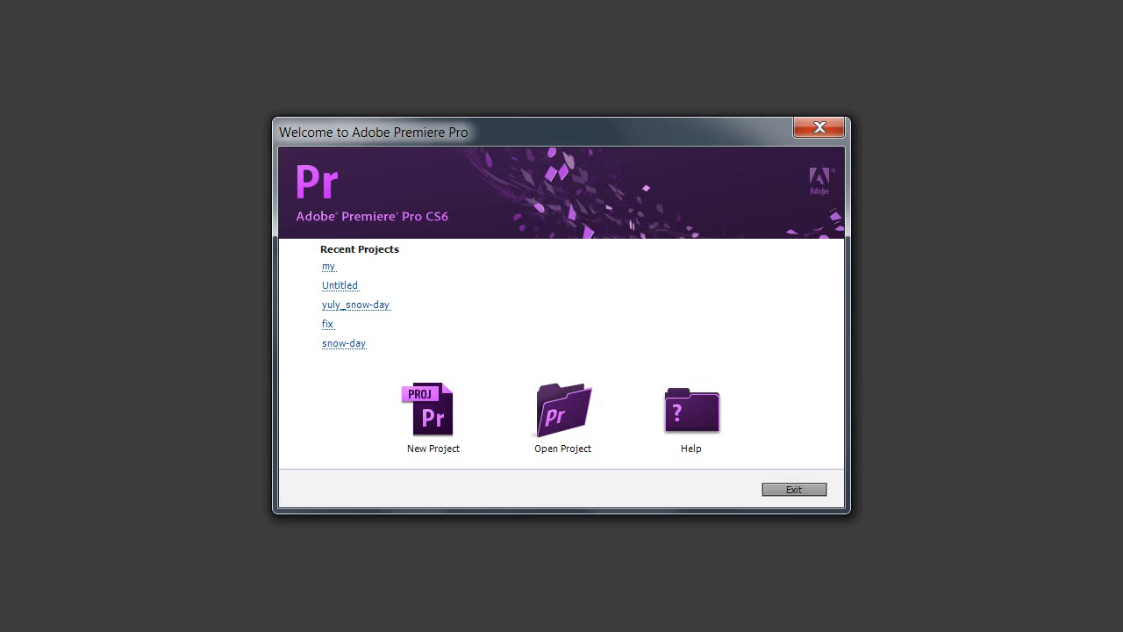
pyautogui.press('super')
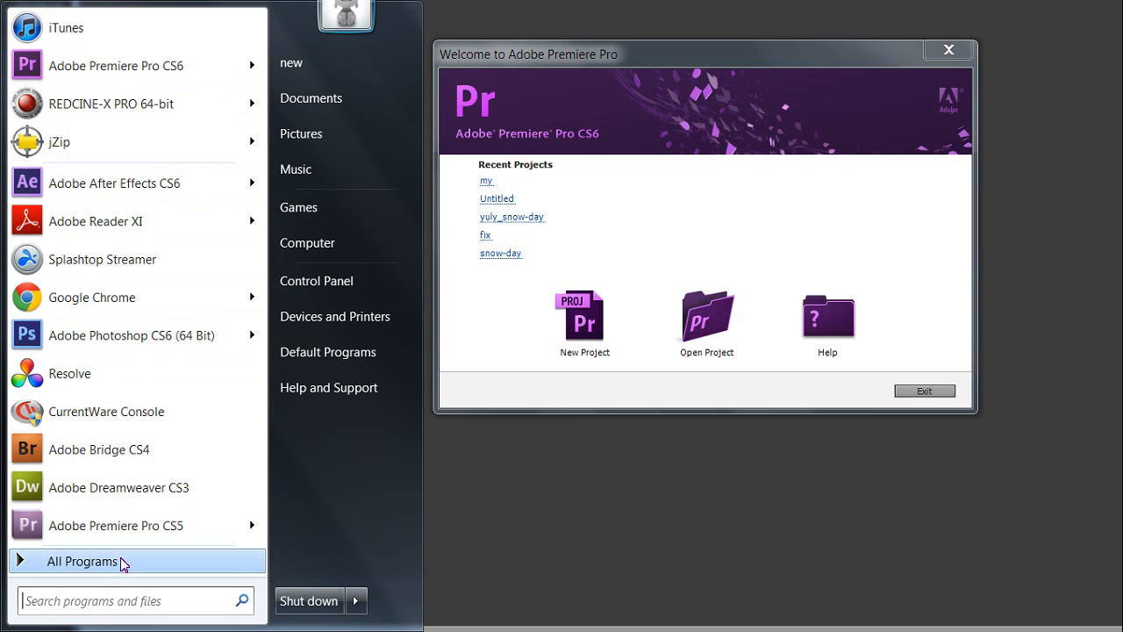
pyautogui.click(121, 563)
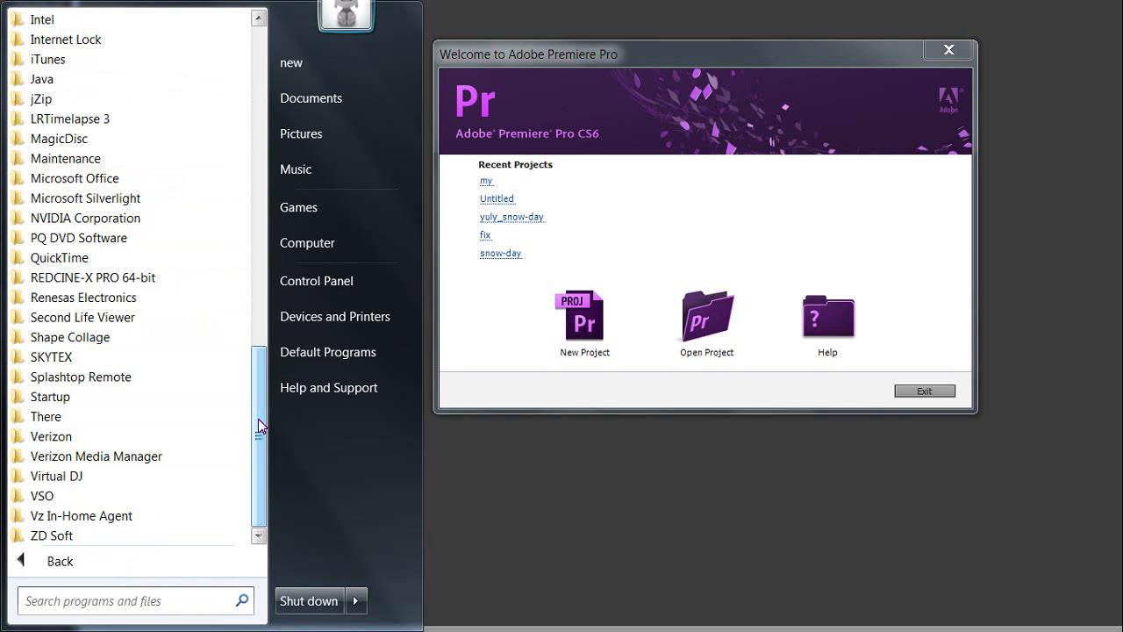
pyautogui.moveTo(255, 419); pyautogui.dragTo(268, 264)
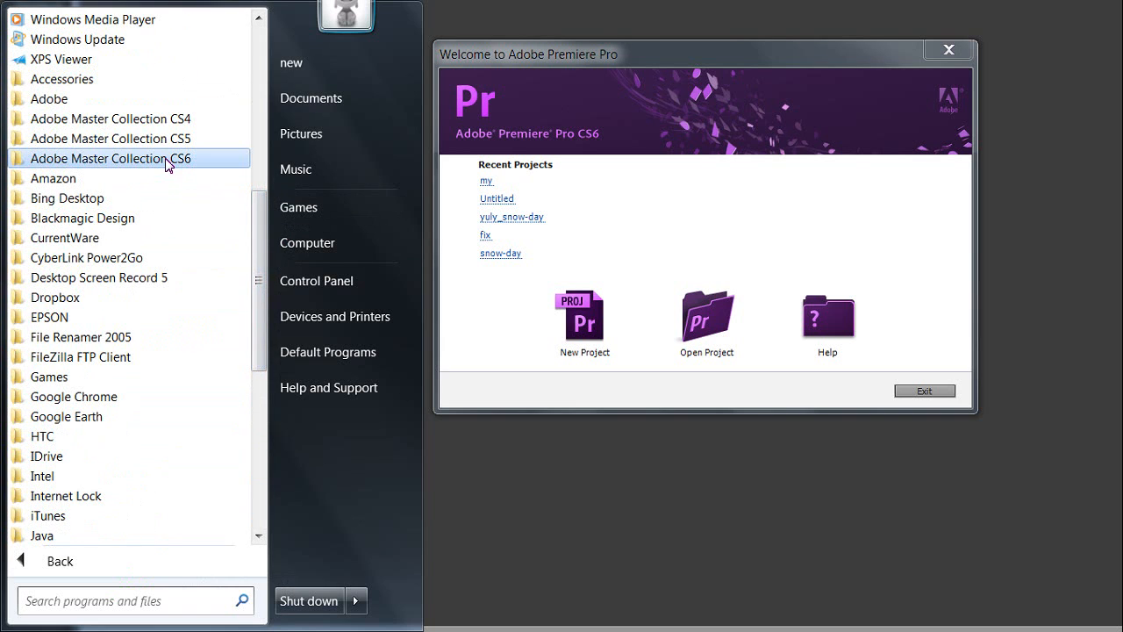
pyautogui.click(73, 160)
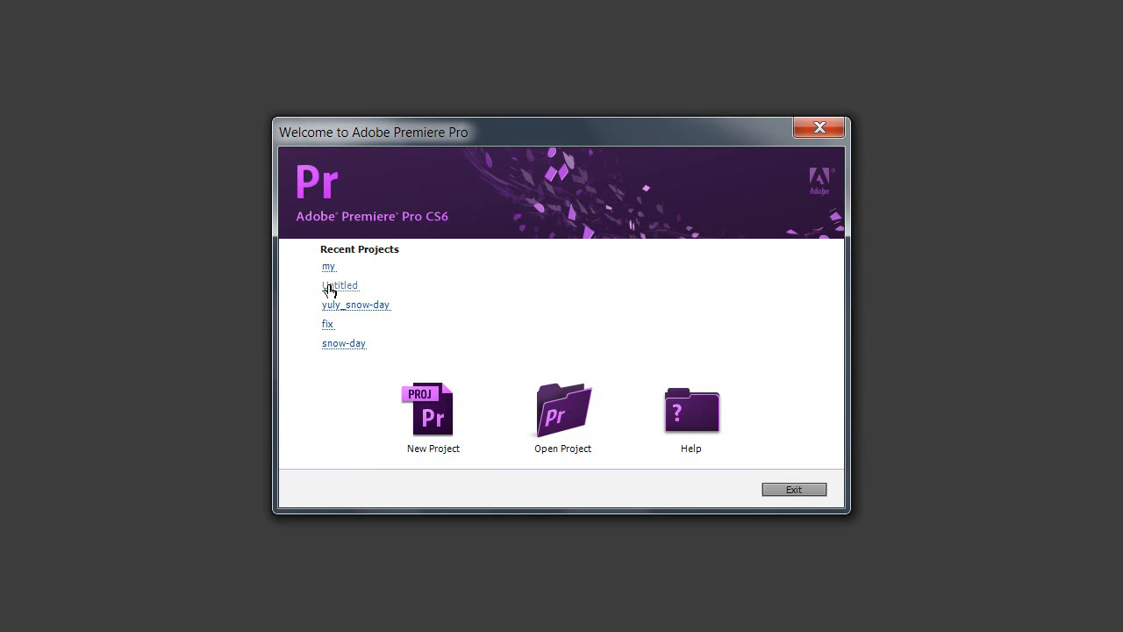
# Start a new project and view the 72 picture in the pic subfolder of the media folder
pyautogui.click(434, 416)
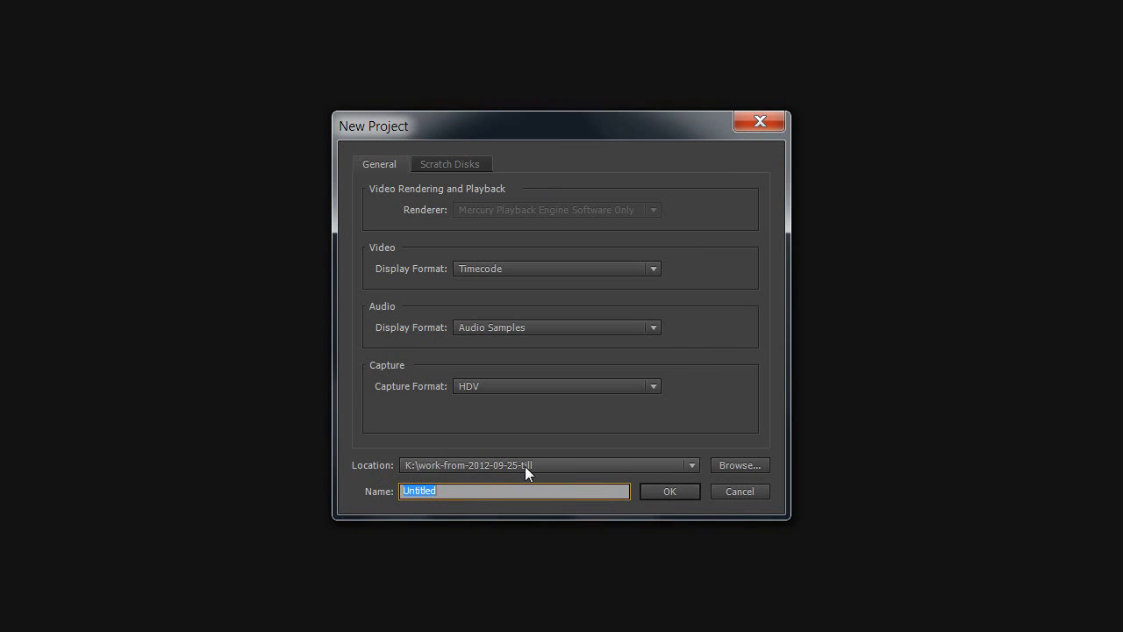
pyautogui.doubleClick(84, 526)
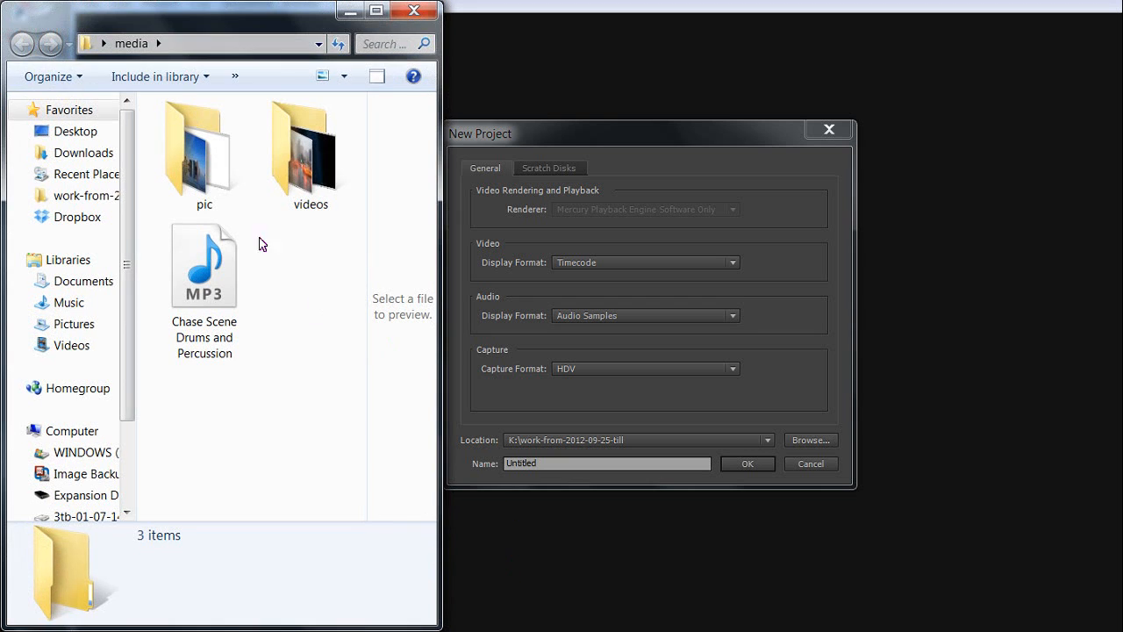
pyautogui.doubleClick(220, 170)
pyautogui.doubleClick(231, 151)
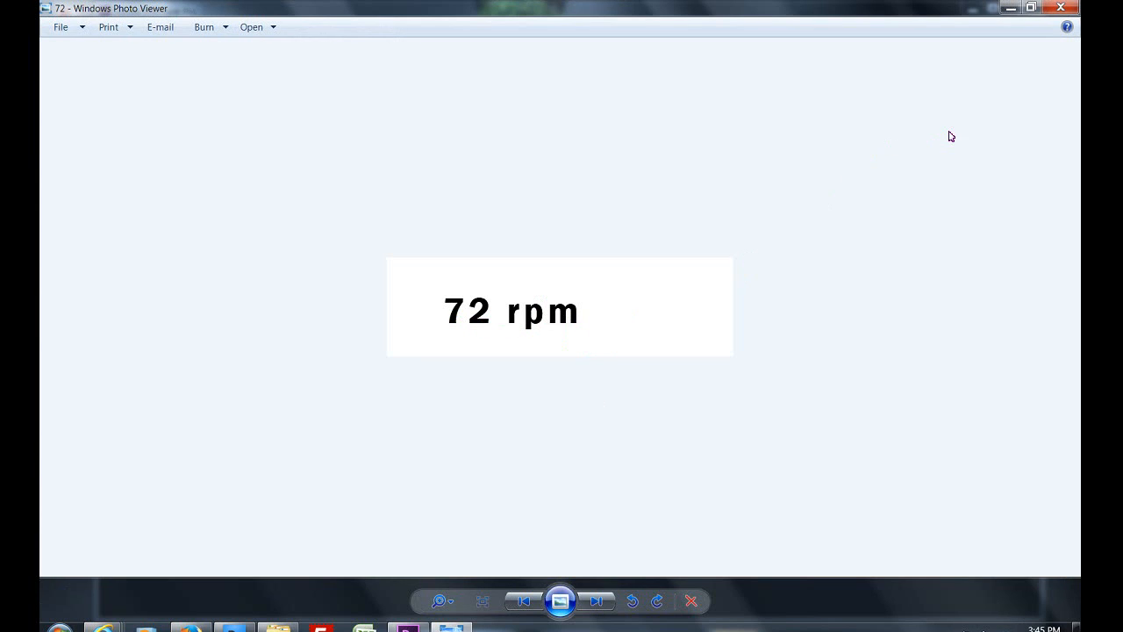
pyautogui.click(1069, 10)
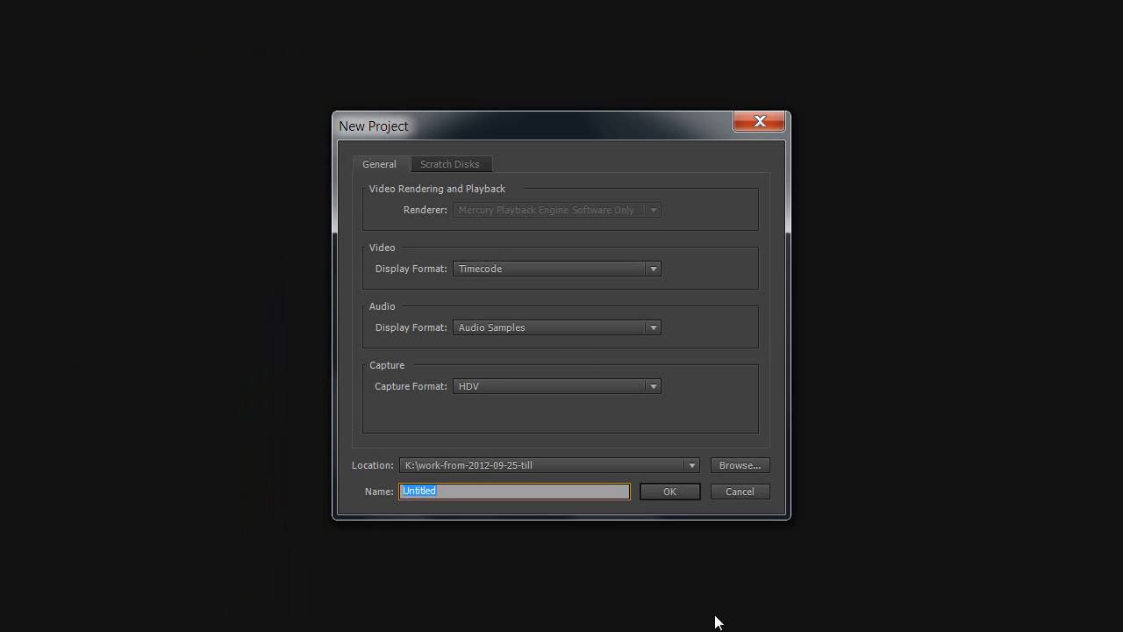
# Name the project my-pr-1, keep K:\work-from-2012-09-25-till as its location, and create it
pyautogui.click(483, 494)
pyautogui.moveTo(469, 490); pyautogui.dragTo(334, 483)
pyautogui.write('my-1')
pyautogui.press('BackSpace')
pyautogui.write('pr-1')
pyautogui.click(738, 466)
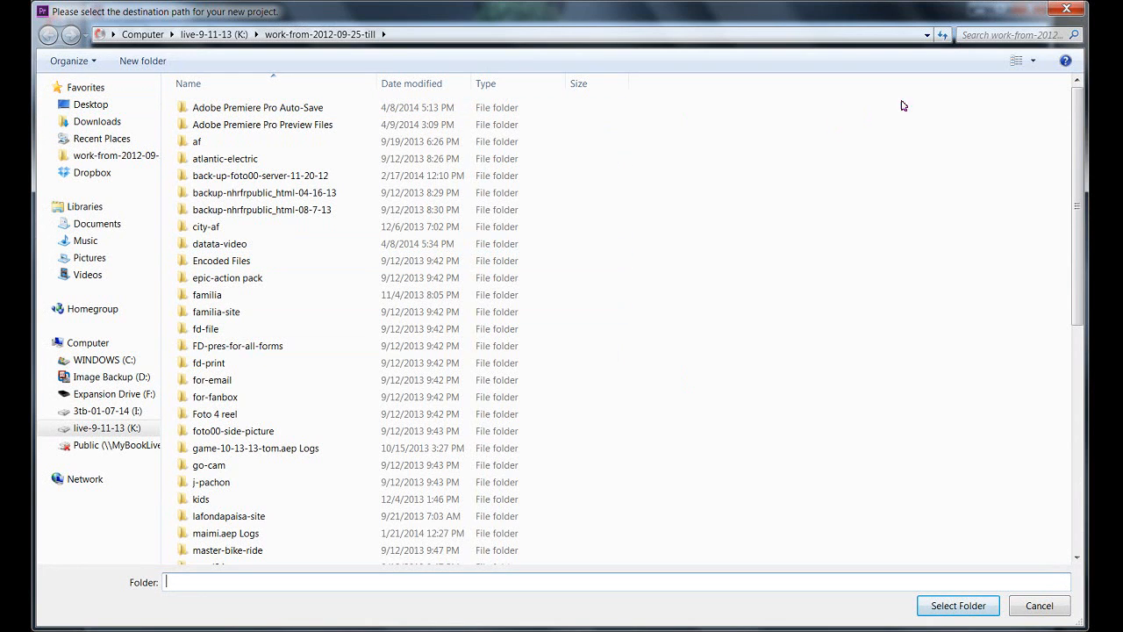
pyautogui.click(1037, 604)
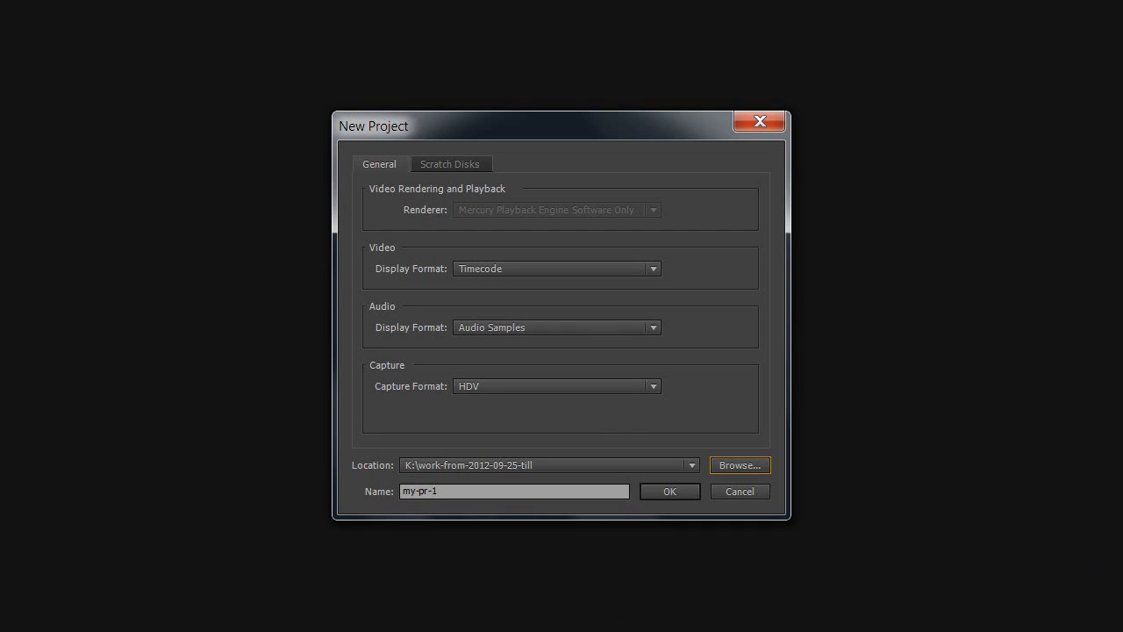
pyautogui.click(674, 491)
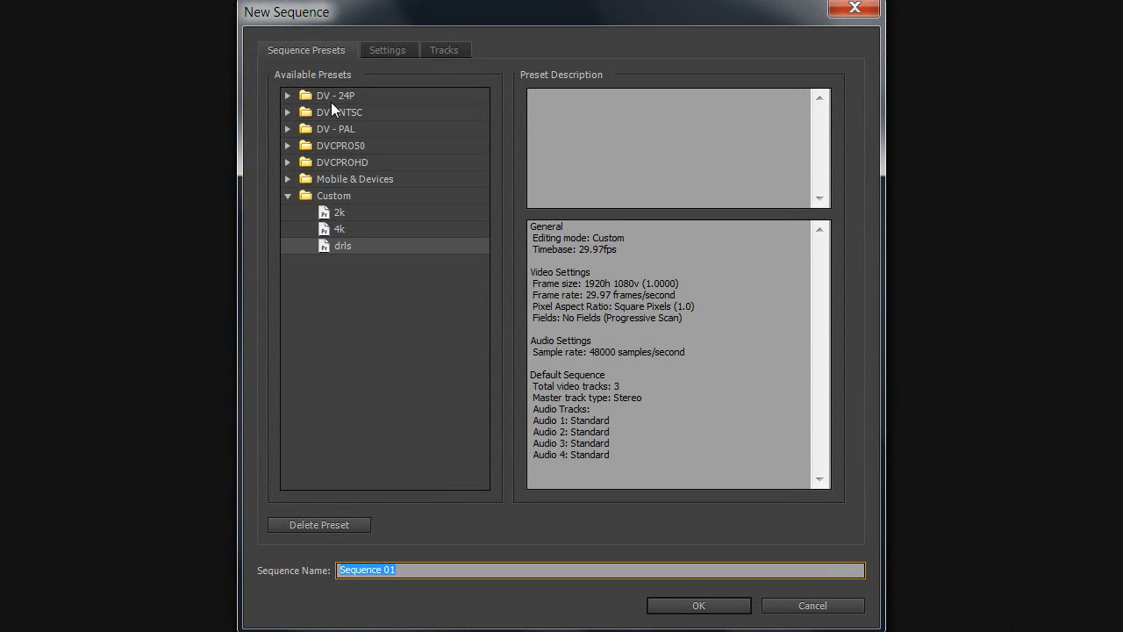
# Look through the DV - NTSC and DVCPROHD sequence presets and the preset description
pyautogui.click(289, 114)
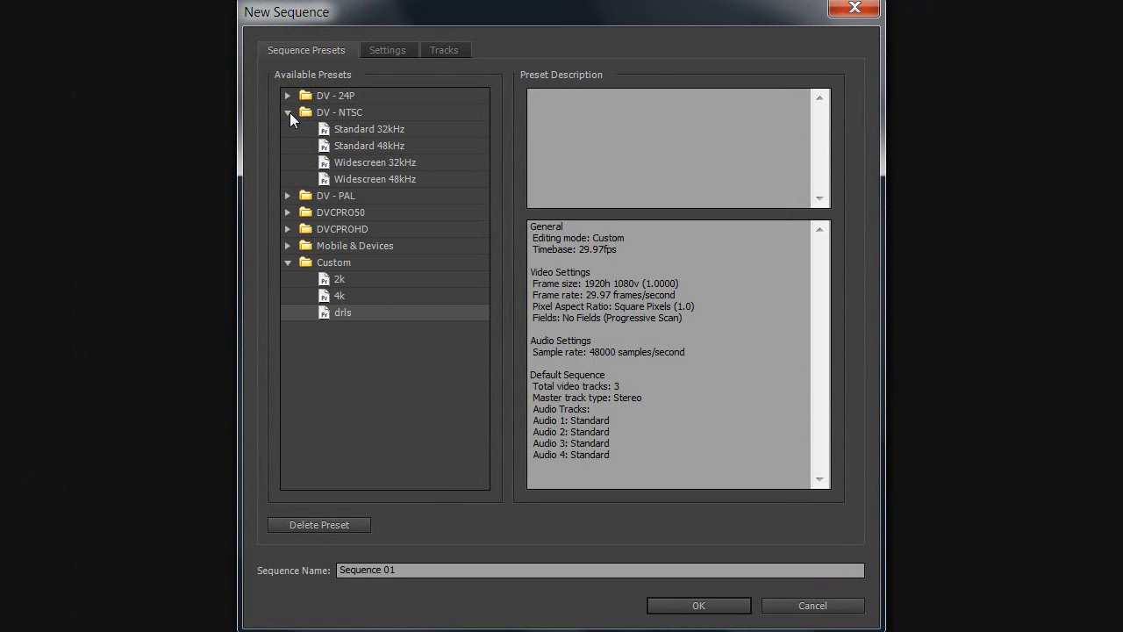
pyautogui.click(288, 113)
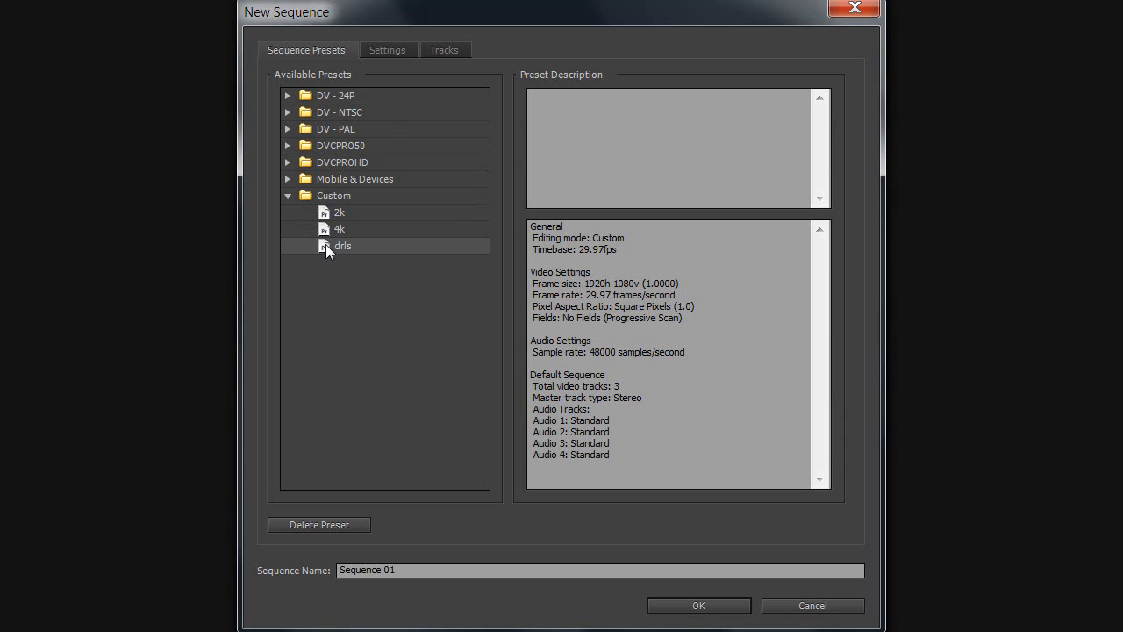
pyautogui.click(286, 162)
pyautogui.click(288, 164)
pyautogui.click(601, 282)
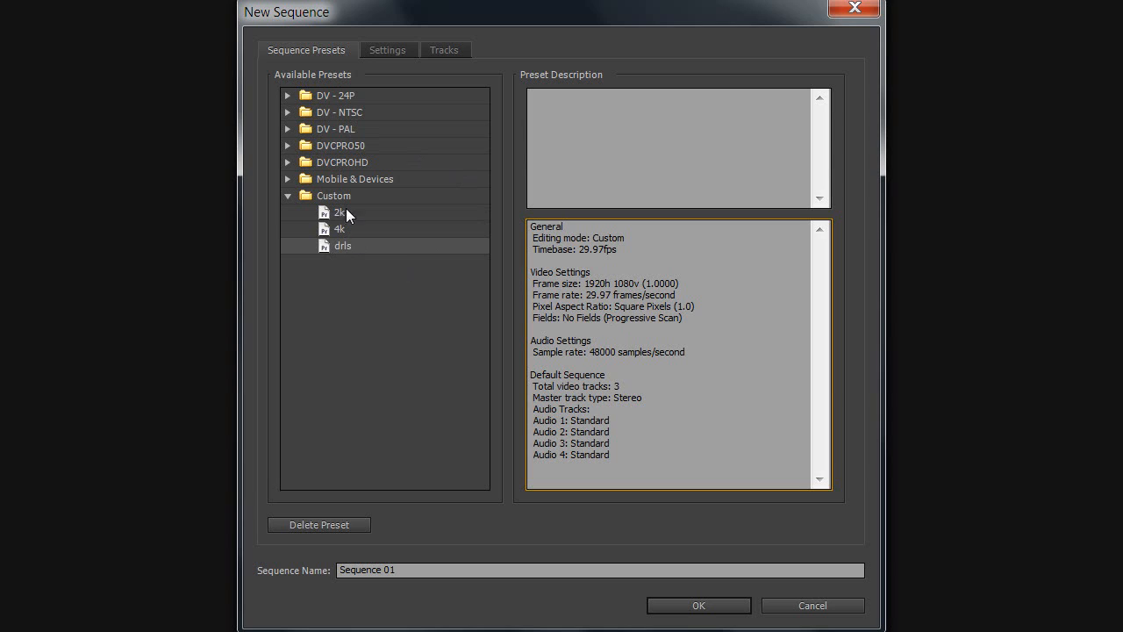
# Create the new sequence from the custom drls preset, keeping the name Sequence 01
pyautogui.click(325, 248)
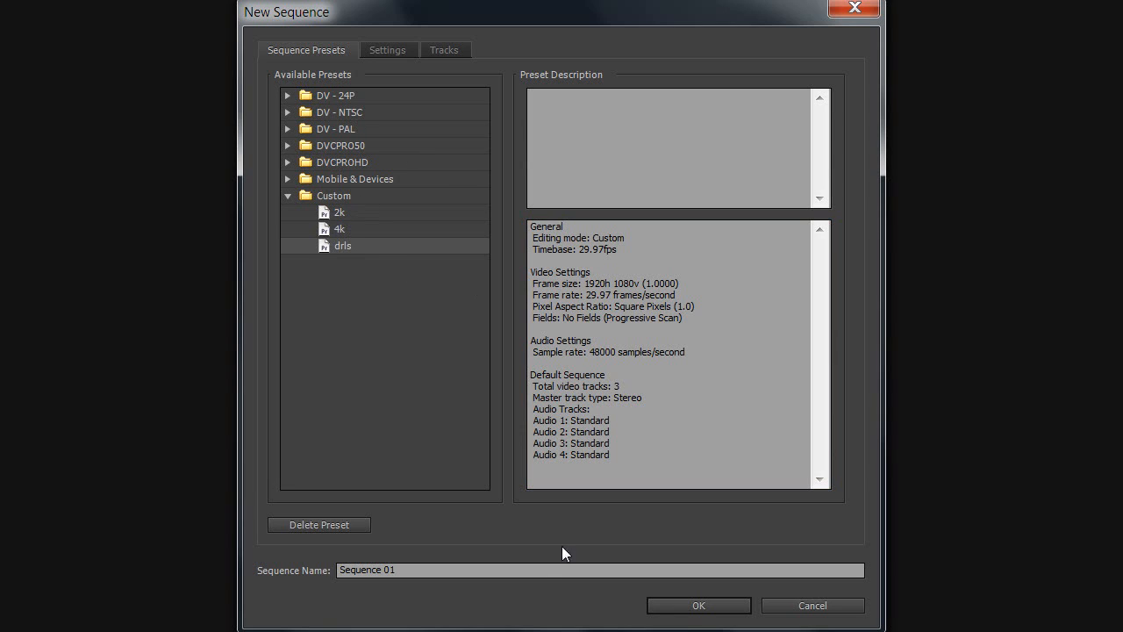
pyautogui.click(417, 577)
pyautogui.moveTo(400, 572); pyautogui.dragTo(304, 578)
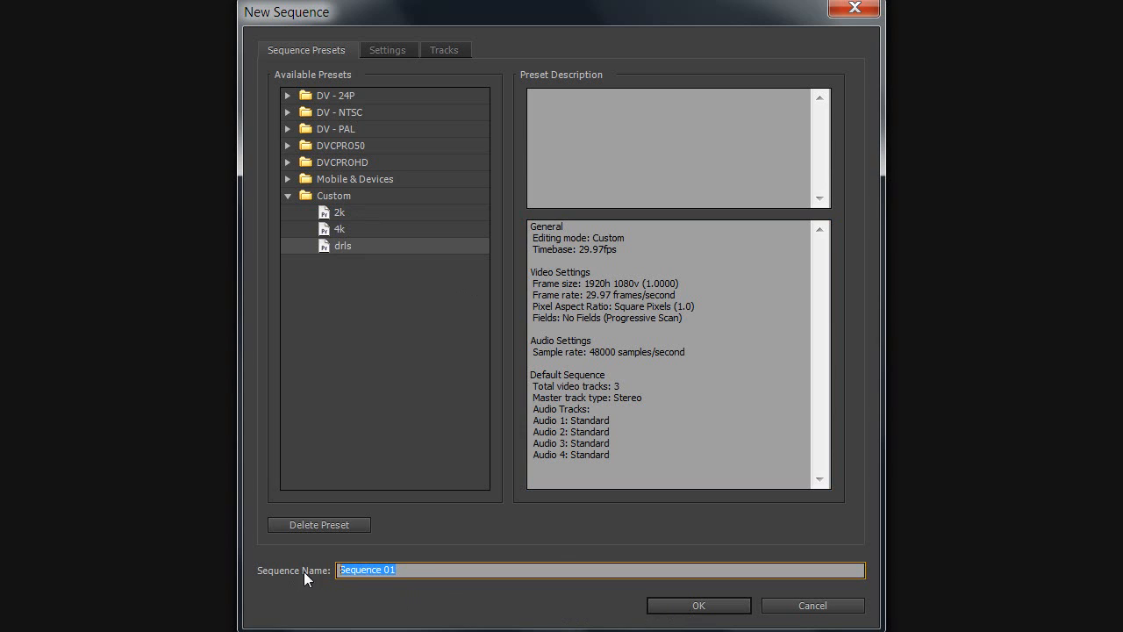
pyautogui.click(402, 574)
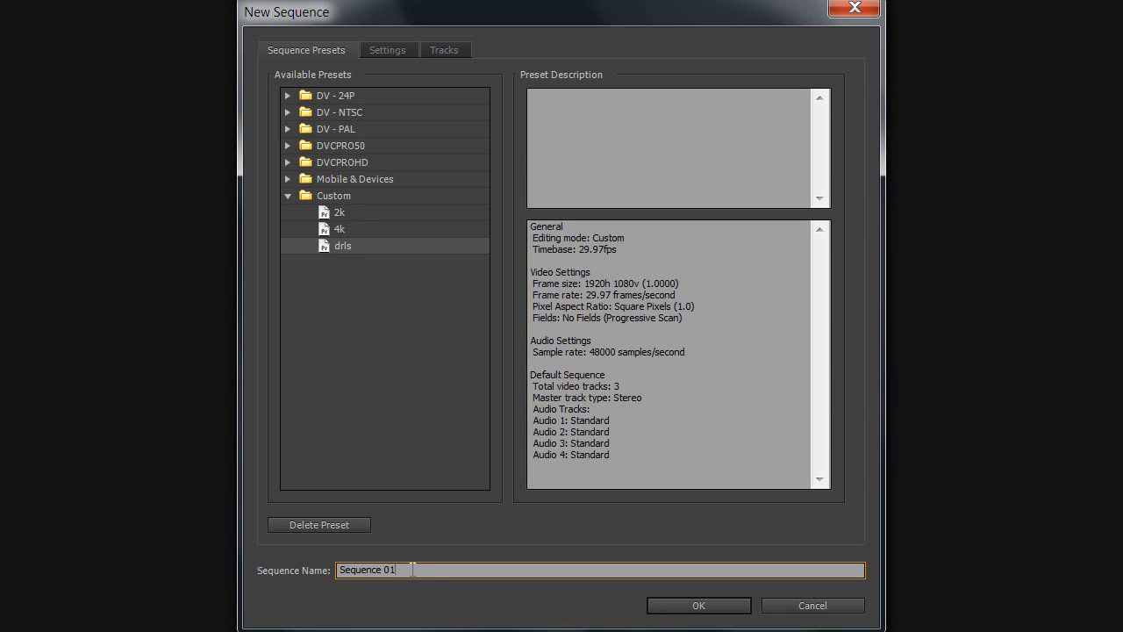
pyautogui.click(712, 606)
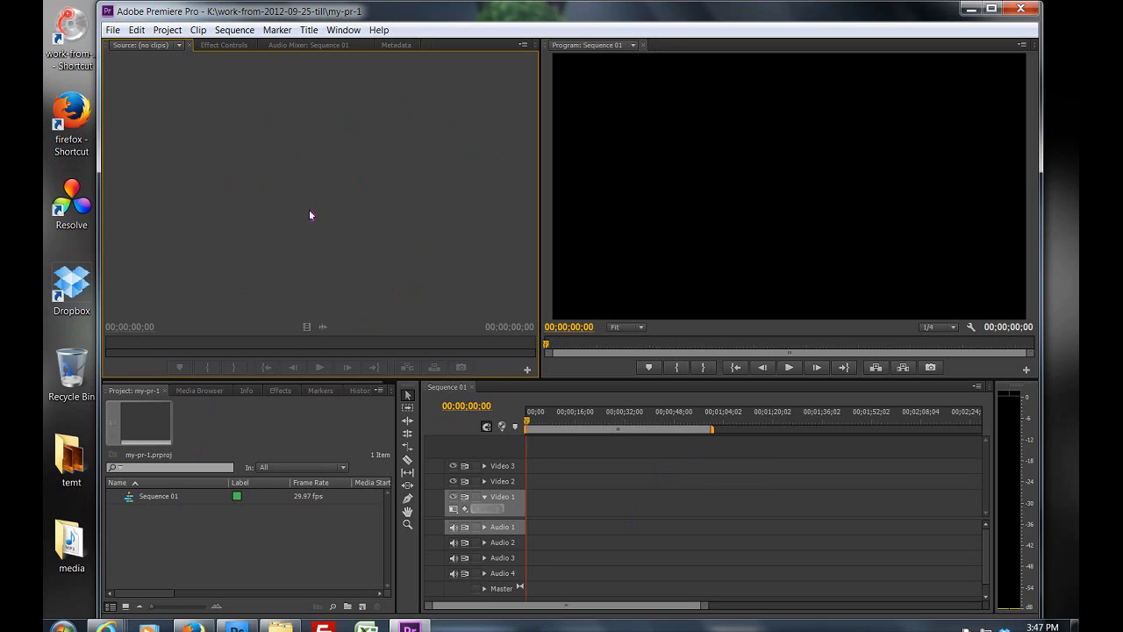
# Import the drive-in-rain-master-1920 and ligth-nyc-2-master-1920 videos from the media folder's videos subfolder into the project
pyautogui.click(775, 159)
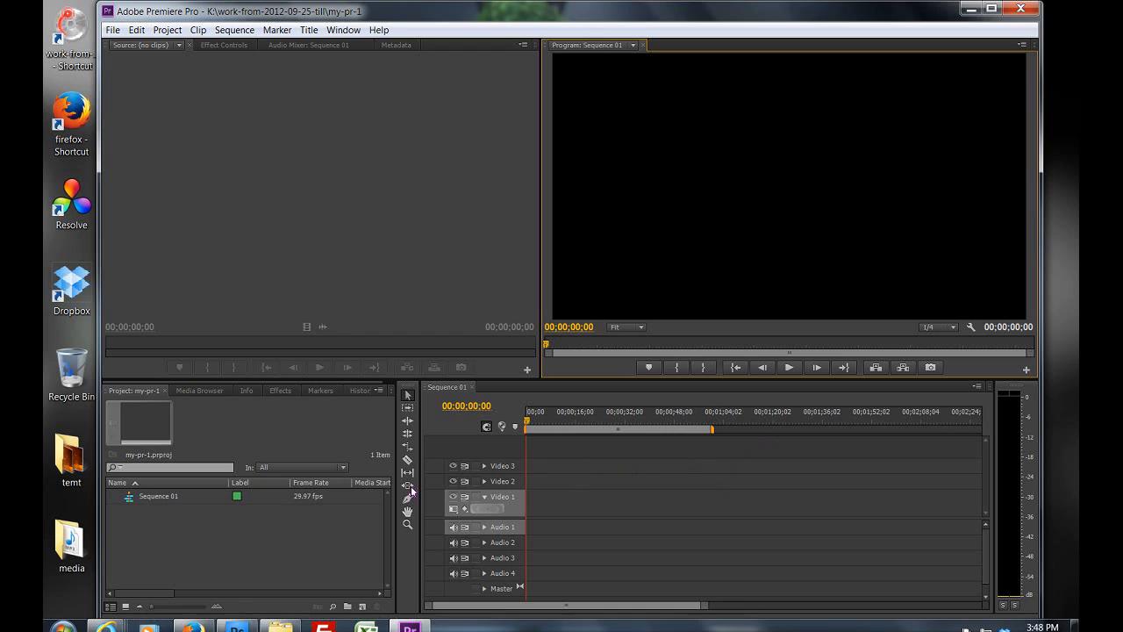
pyautogui.doubleClick(75, 545)
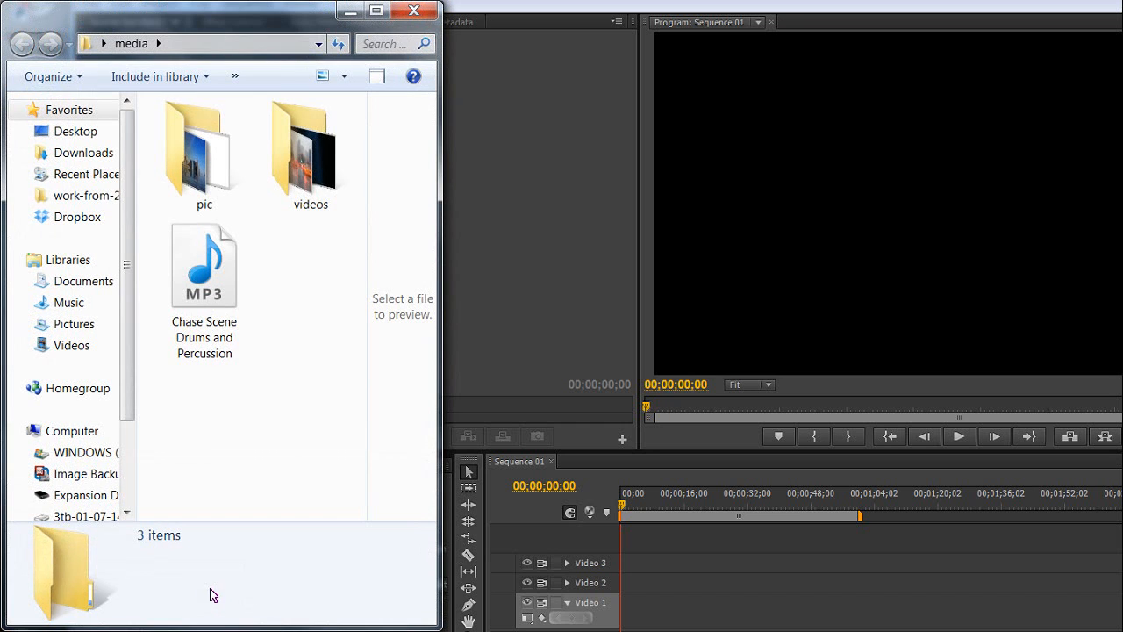
pyautogui.click(274, 158)
pyautogui.doubleClick(300, 171)
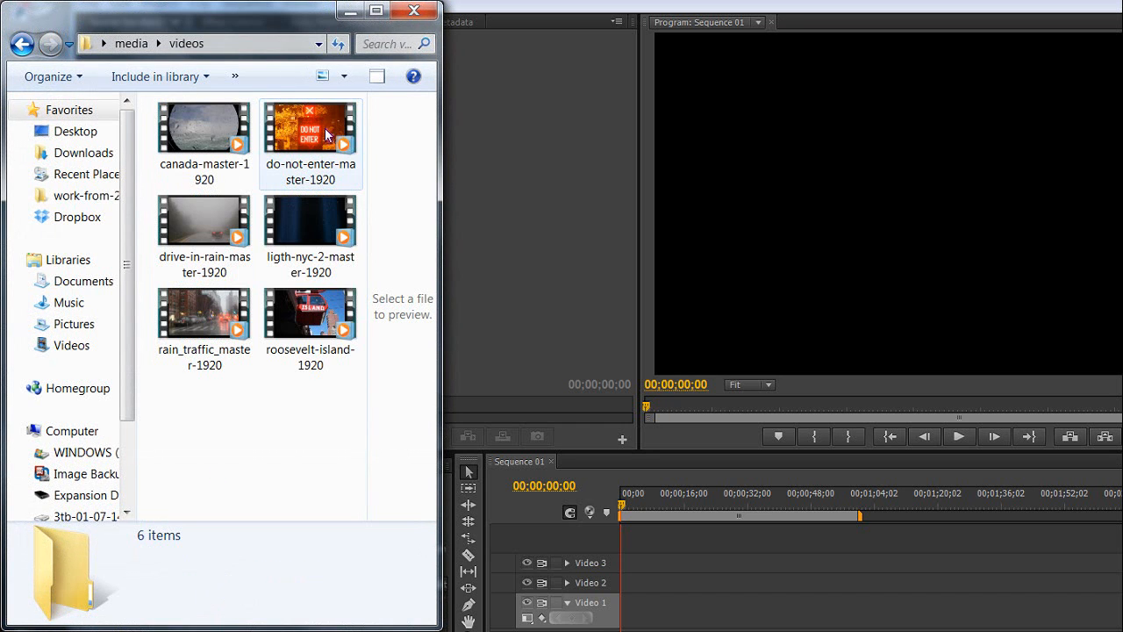
pyautogui.click(207, 223)
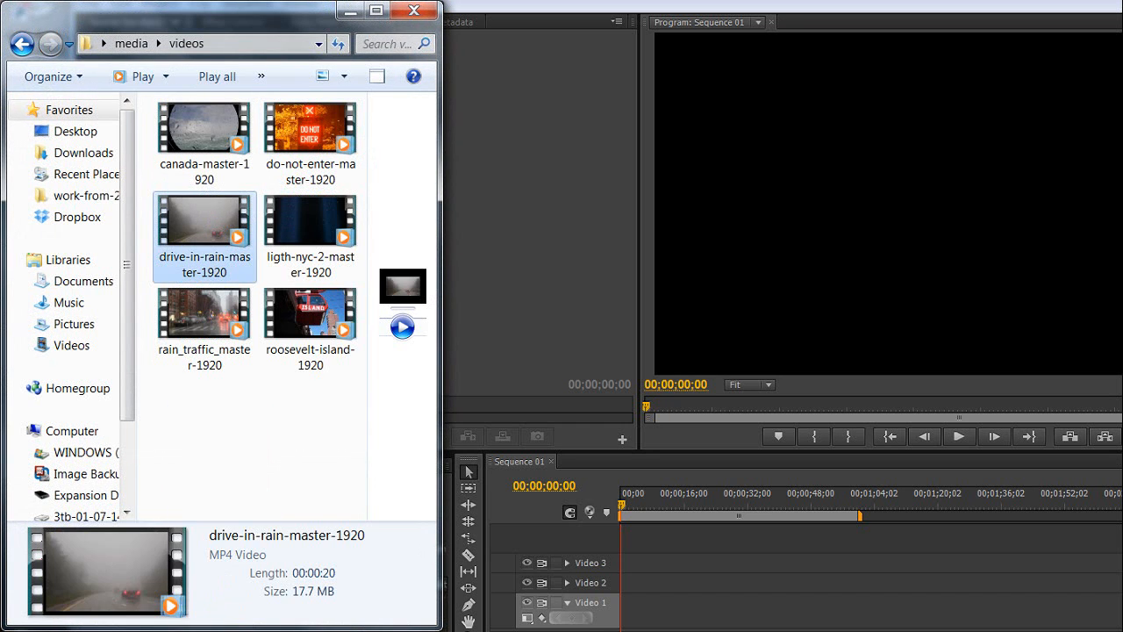
pyautogui.moveTo(207, 224); pyautogui.dragTo(535, 219)
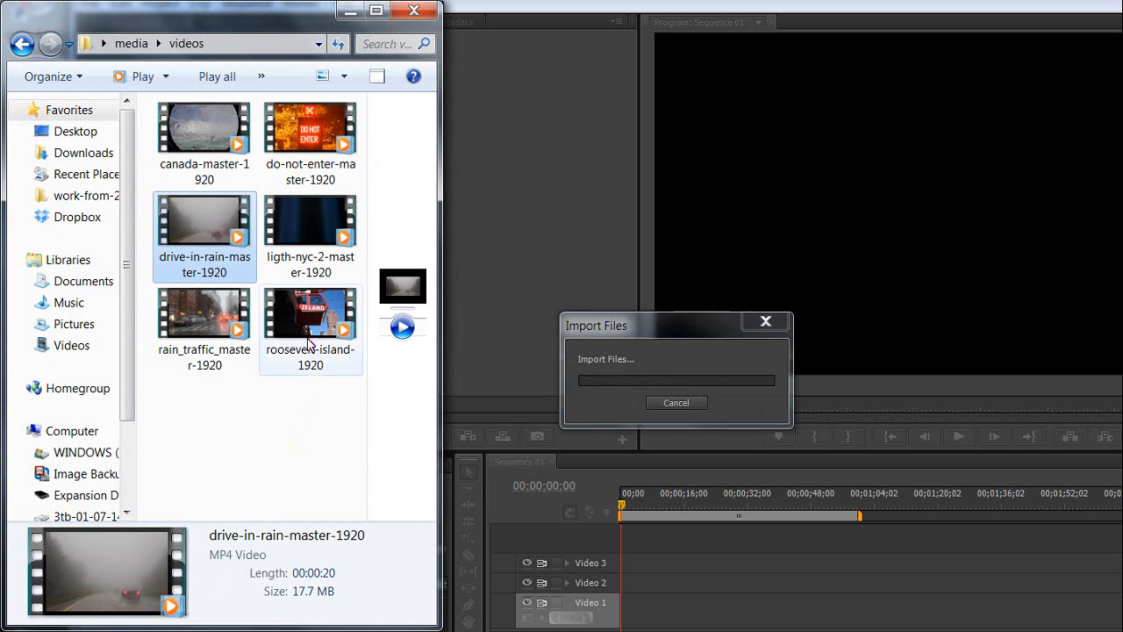
pyautogui.click(313, 221)
pyautogui.moveTo(310, 223); pyautogui.dragTo(299, 628)
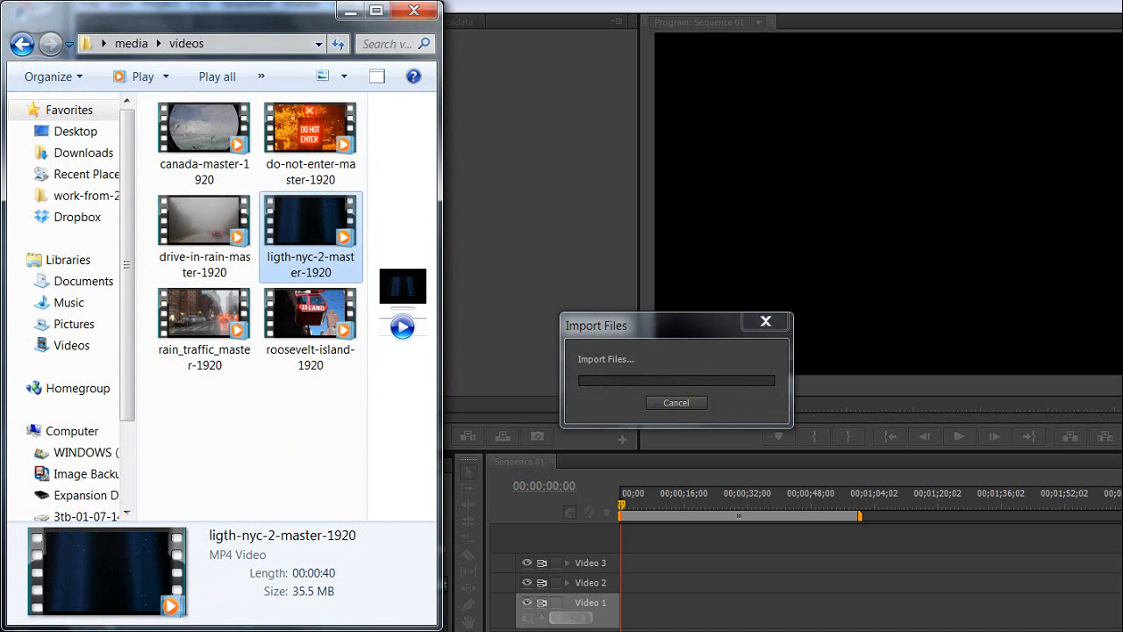
pyautogui.click(415, 12)
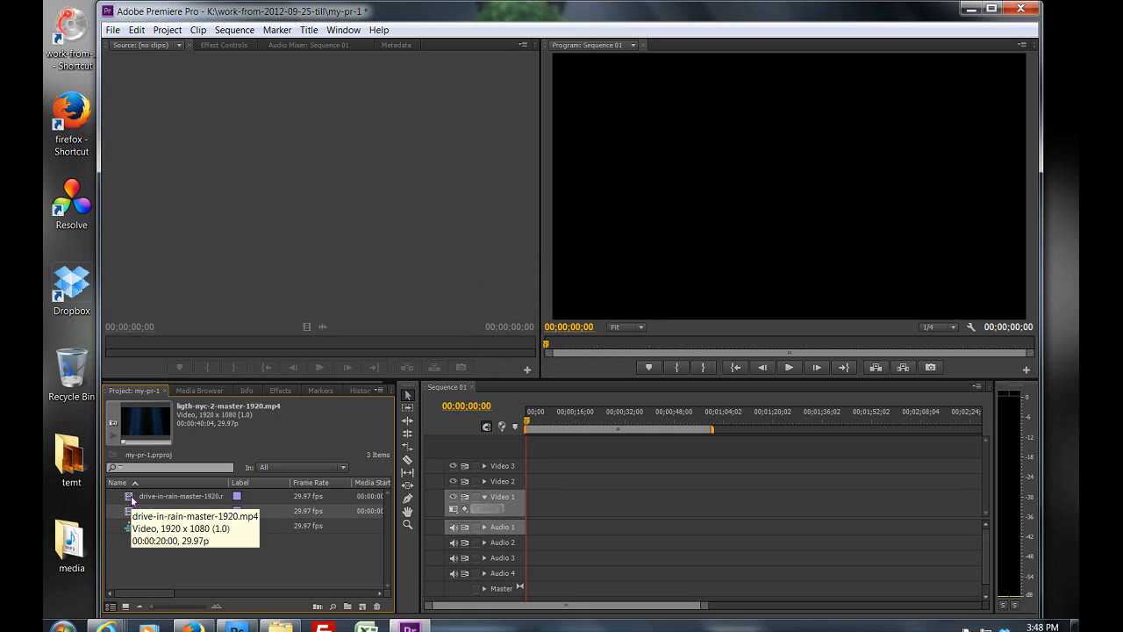
# Load ligth-nyc-2-master-1920.mp4 into the Source monitor, followed by drive-in-rain-master-1920.mp4
pyautogui.click(193, 571)
pyautogui.click(139, 515)
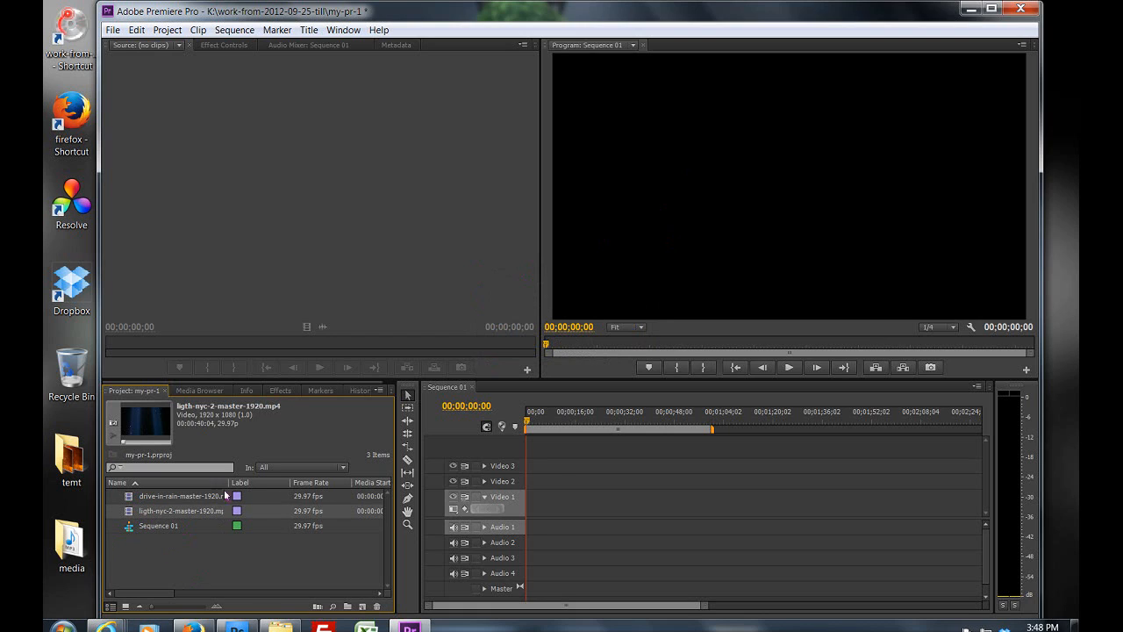
pyautogui.doubleClick(132, 514)
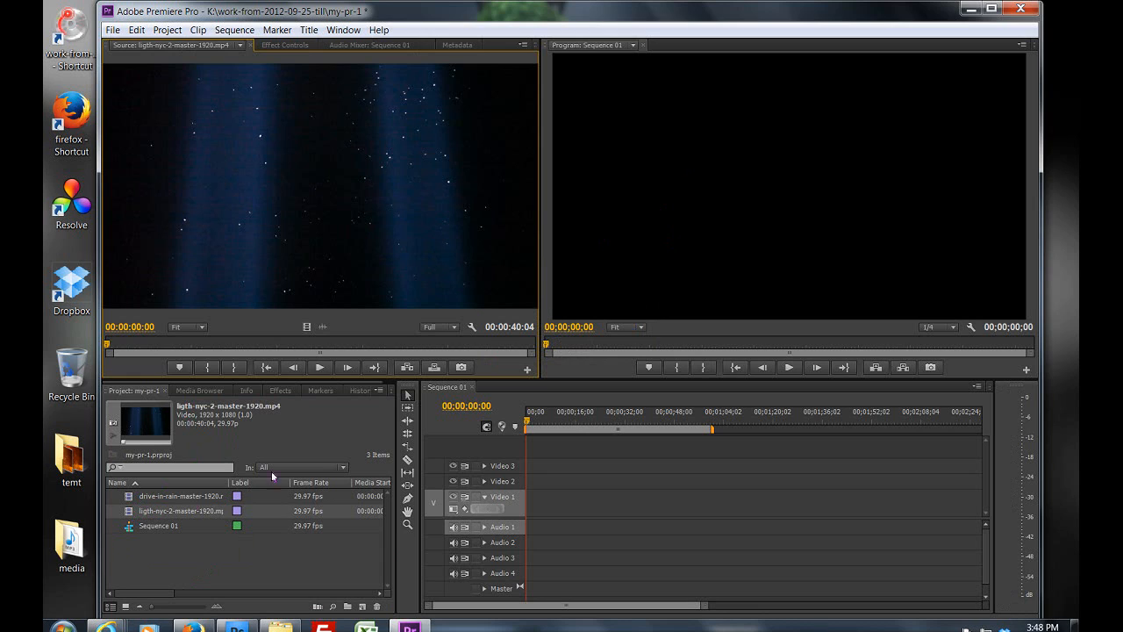
pyautogui.doubleClick(131, 497)
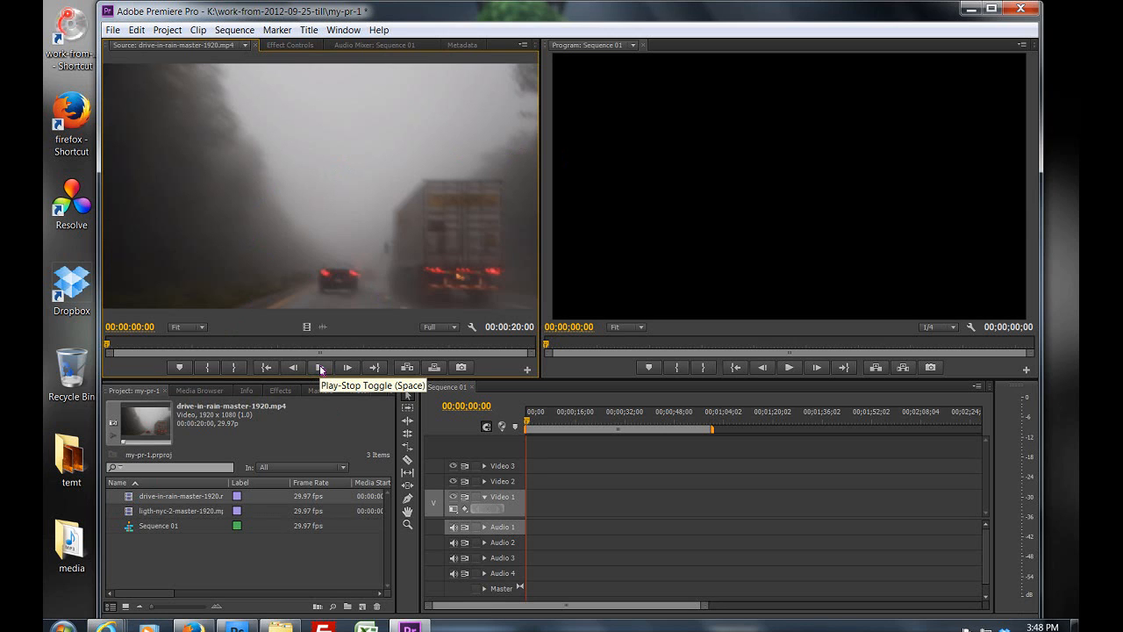
# Play and stop the drive-in-rain clip in the Source monitor, and advance it frame by frame to 00:00:07:16
pyautogui.click(321, 368)
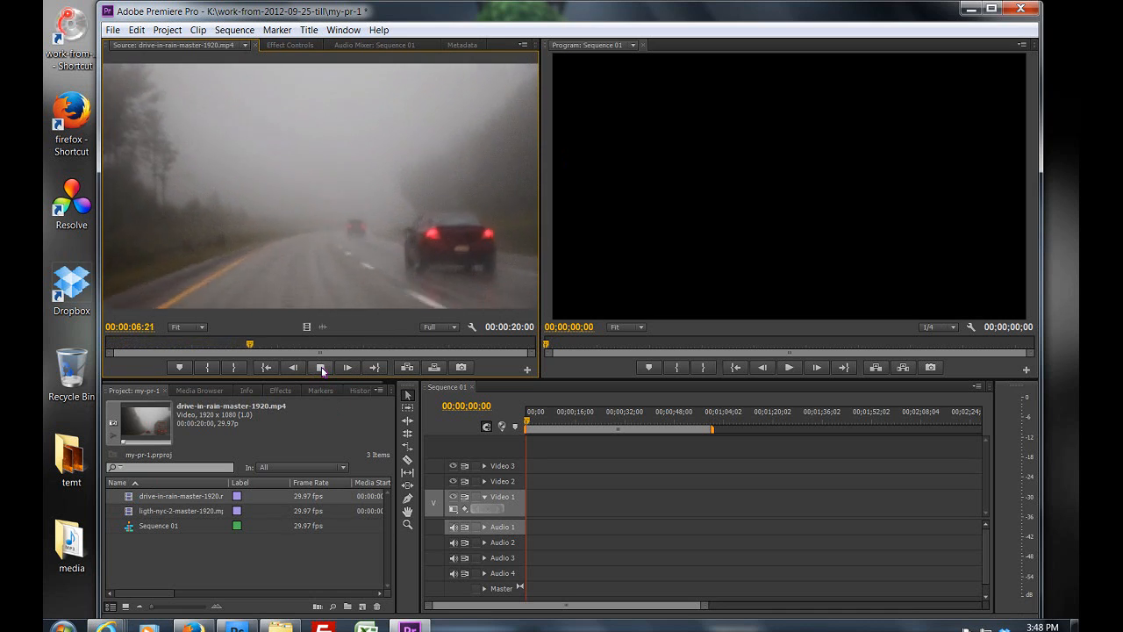
pyautogui.click(322, 370)
pyautogui.click(321, 368)
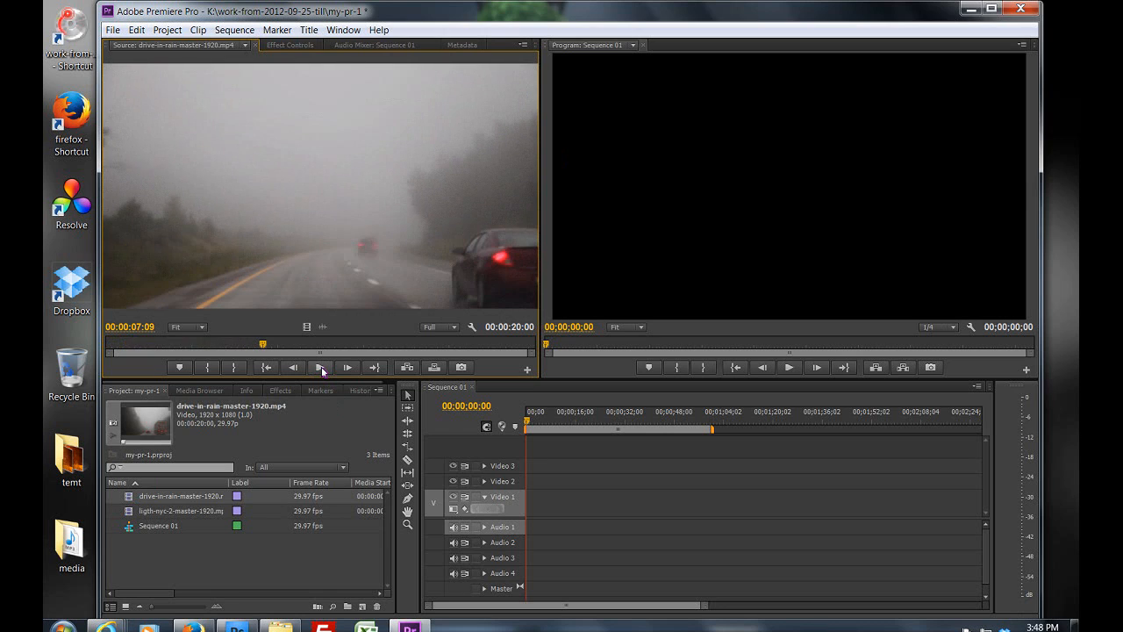
pyautogui.click(351, 367)
pyautogui.click(349, 367)
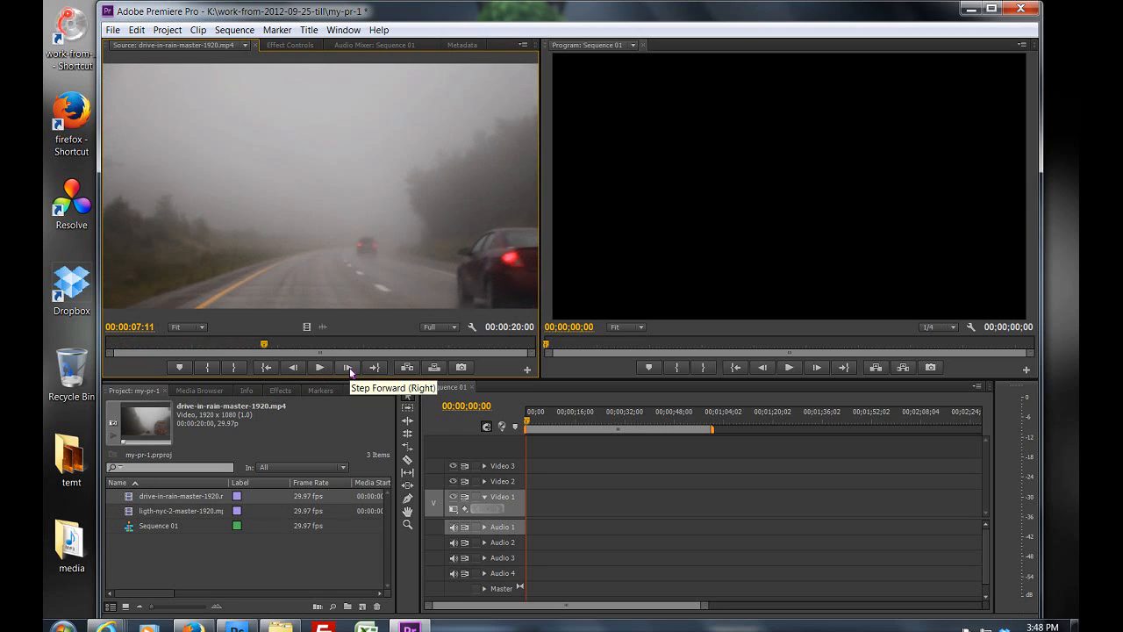
pyautogui.click(349, 367)
pyautogui.click(349, 367)
pyautogui.click(349, 368)
pyautogui.click(349, 368)
pyautogui.click(349, 367)
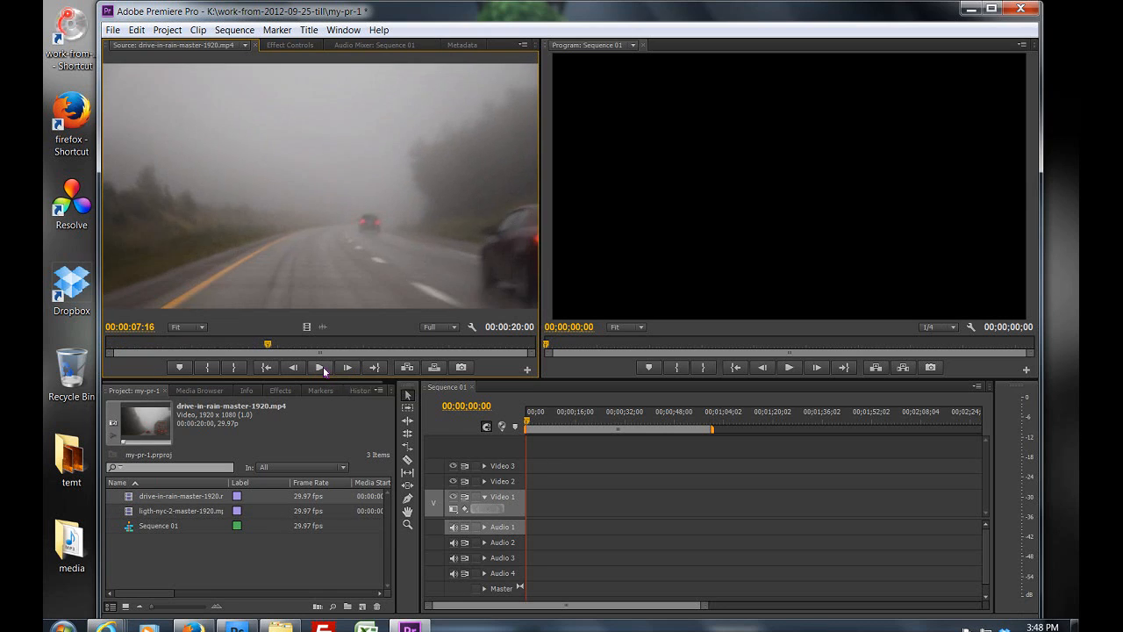
# Preview the drive-in-rain clip in short stretches, play it in reverse, and stop it at 00:00:08:06
pyautogui.click(321, 367)
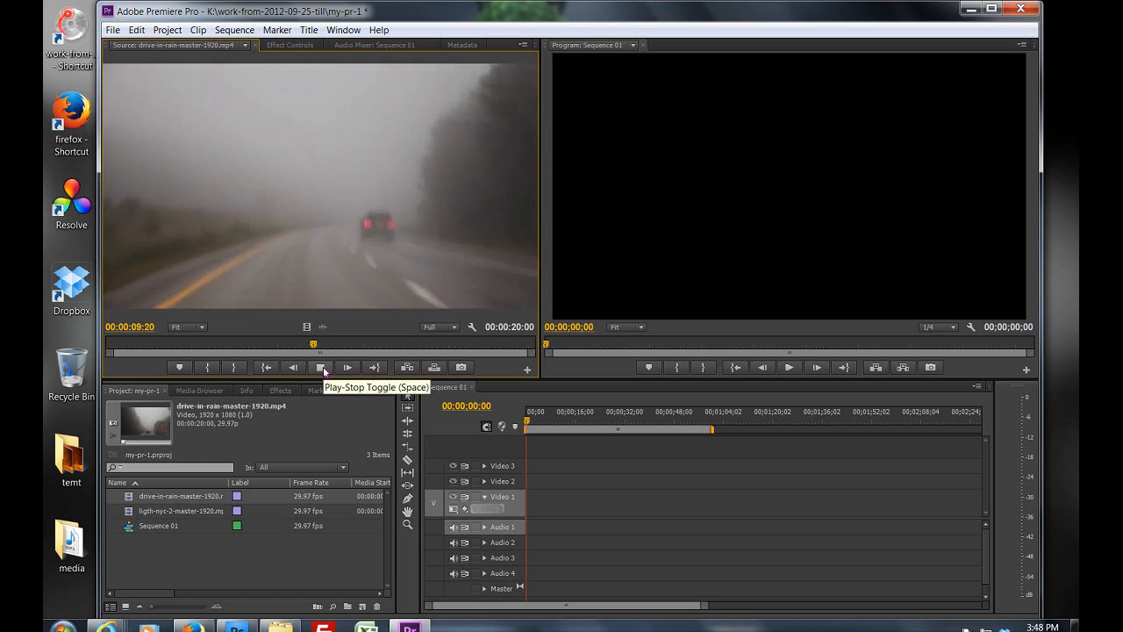
pyautogui.click(321, 367)
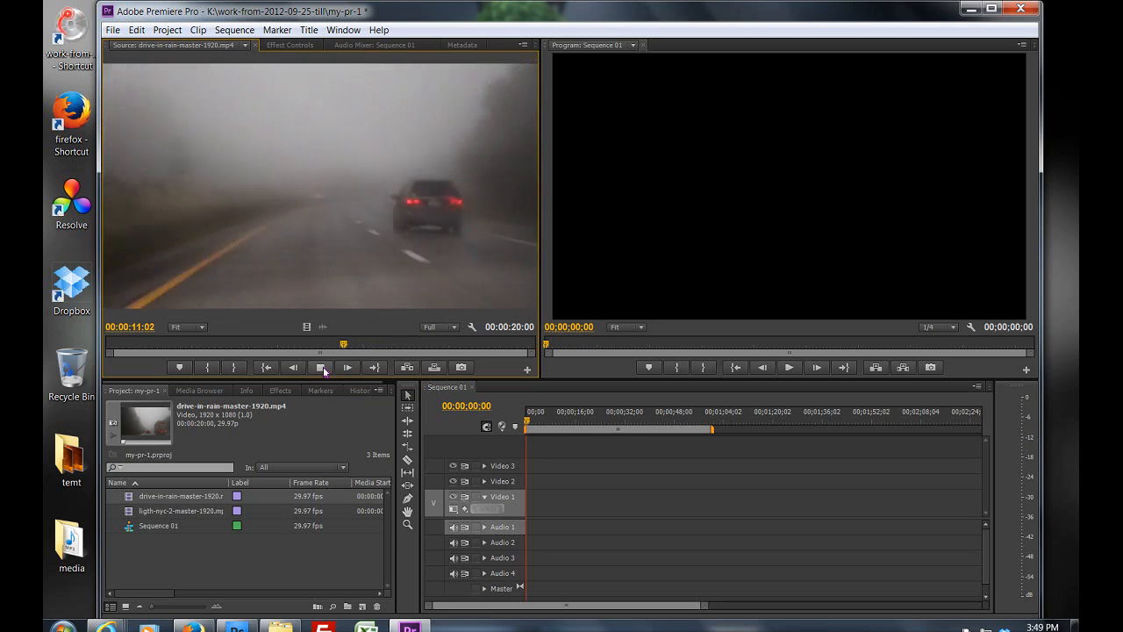
pyautogui.click(321, 367)
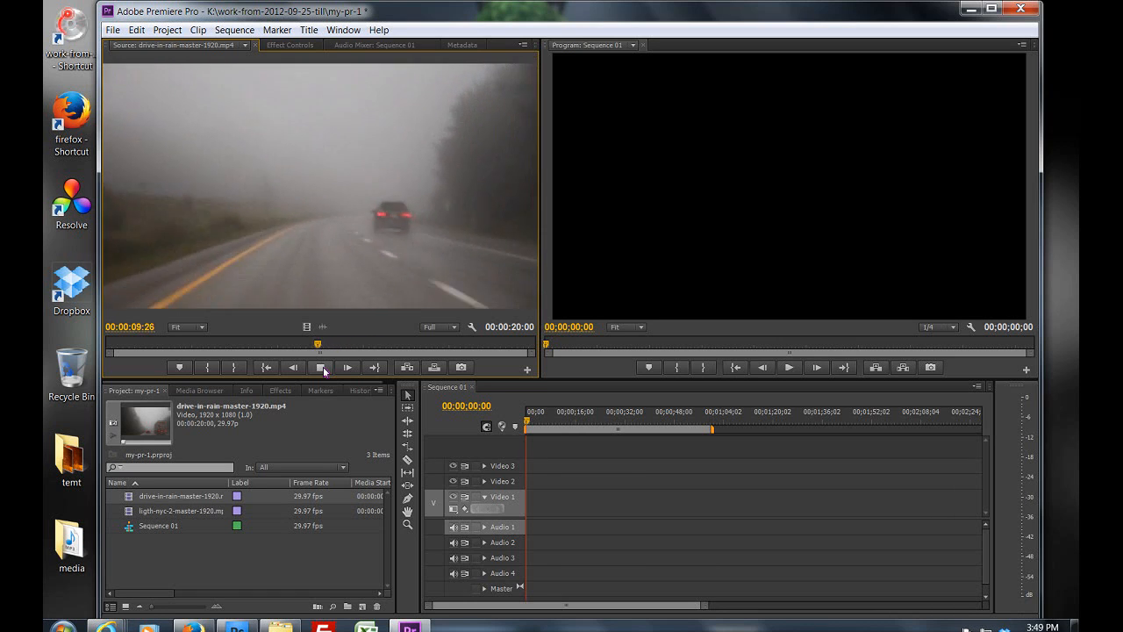
pyautogui.click(323, 369)
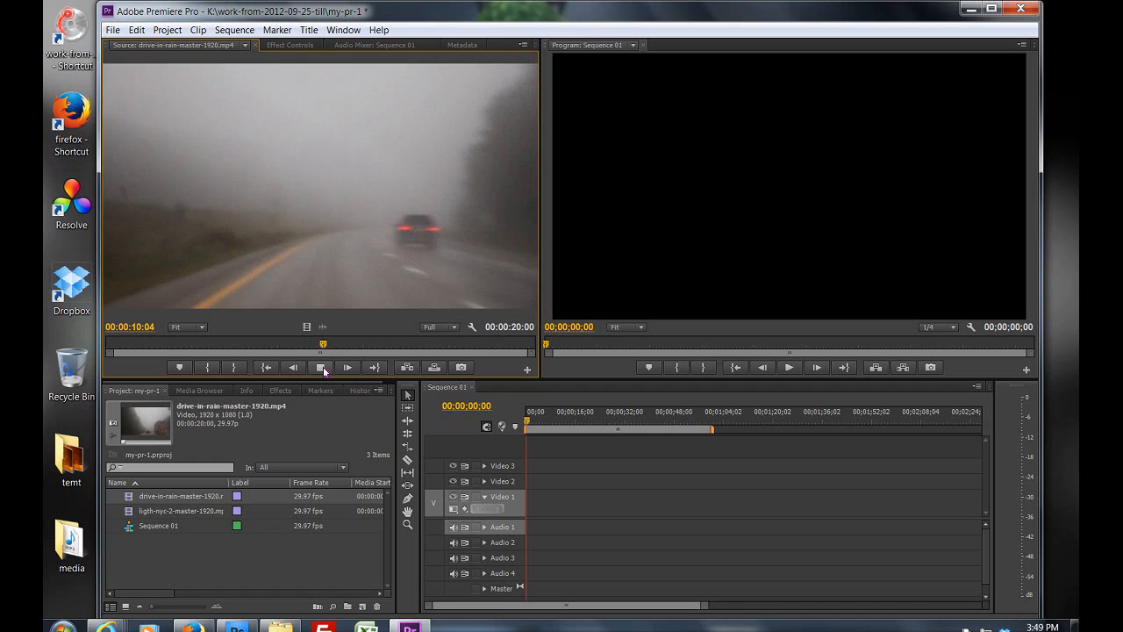
pyautogui.click(323, 369)
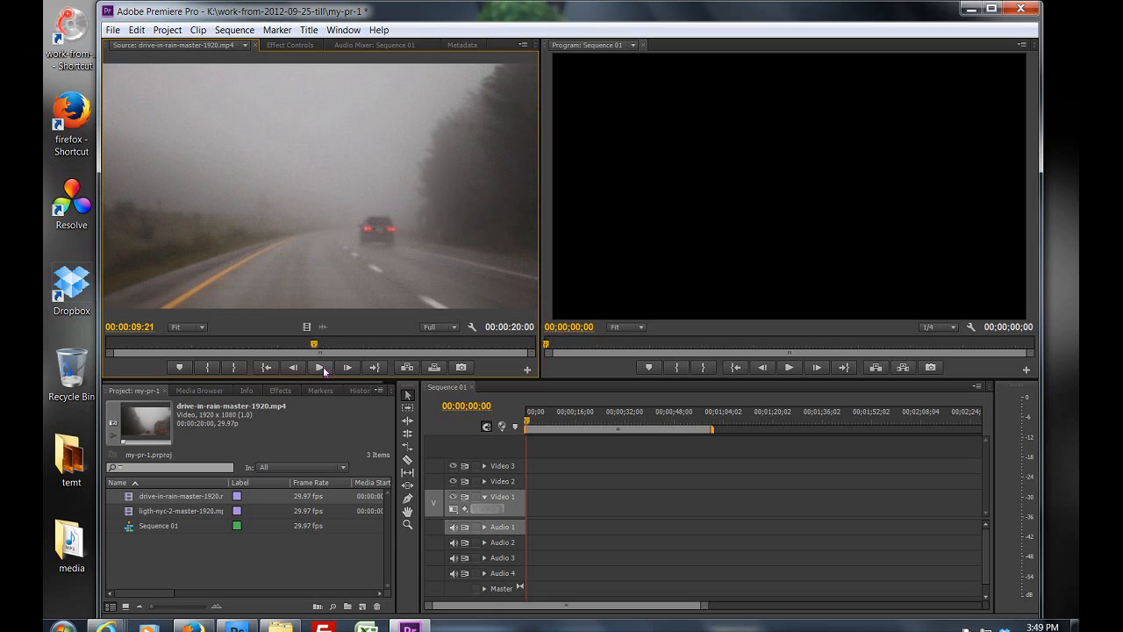
pyautogui.press('j')
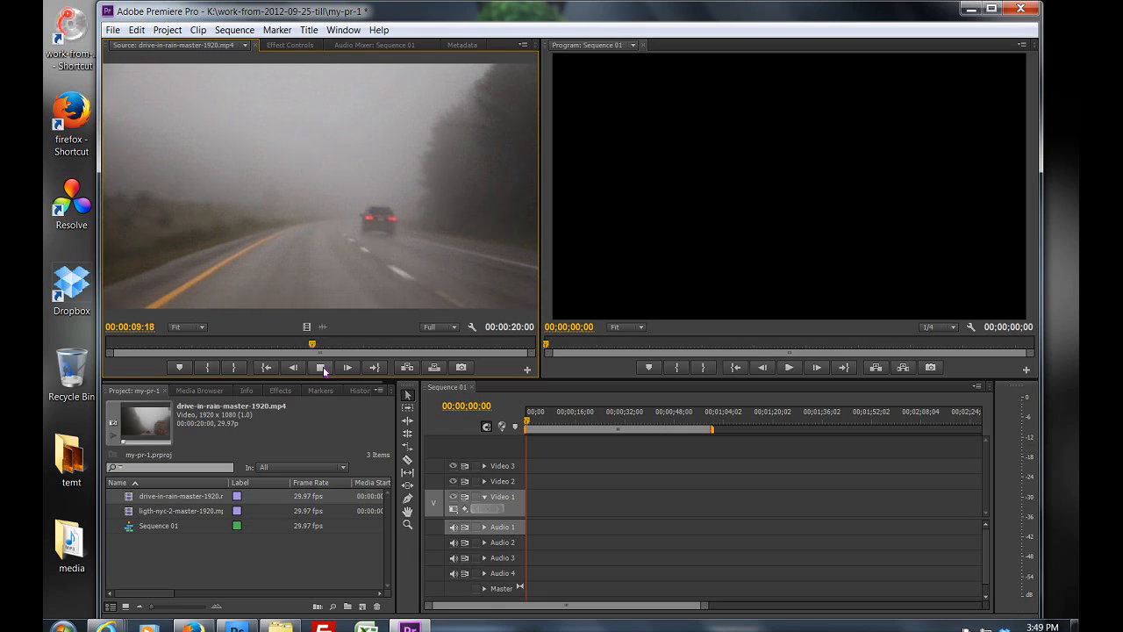
pyautogui.press('k')
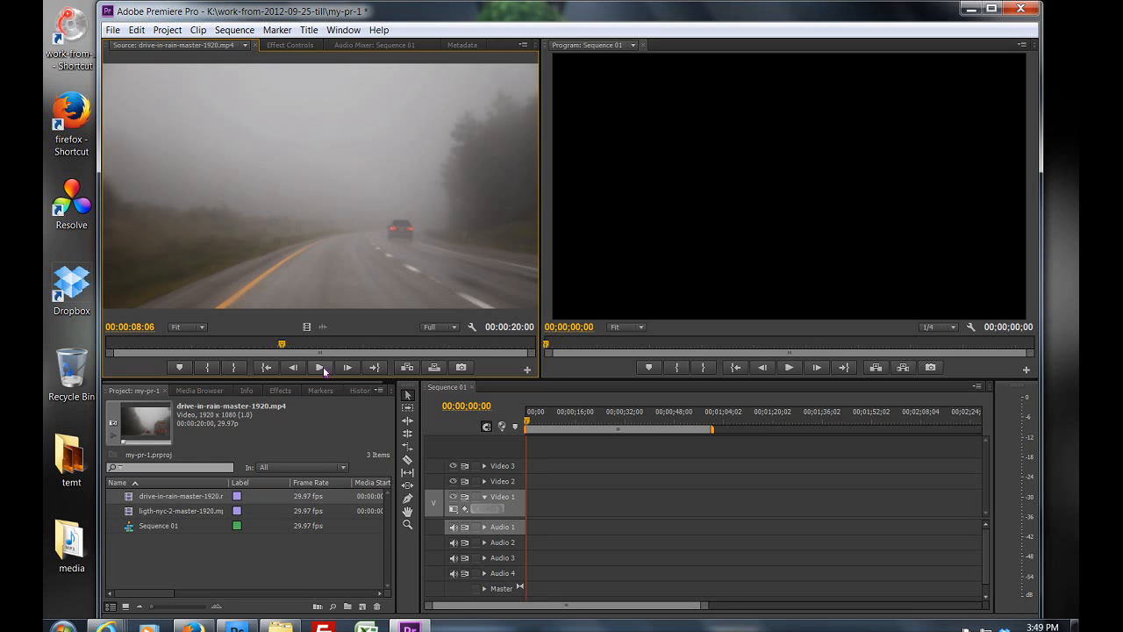
# Play the drive-in-rain clip in the Source monitor, run it in fast reverse, and stop it at 00:00:05:22
pyautogui.click(320, 368)
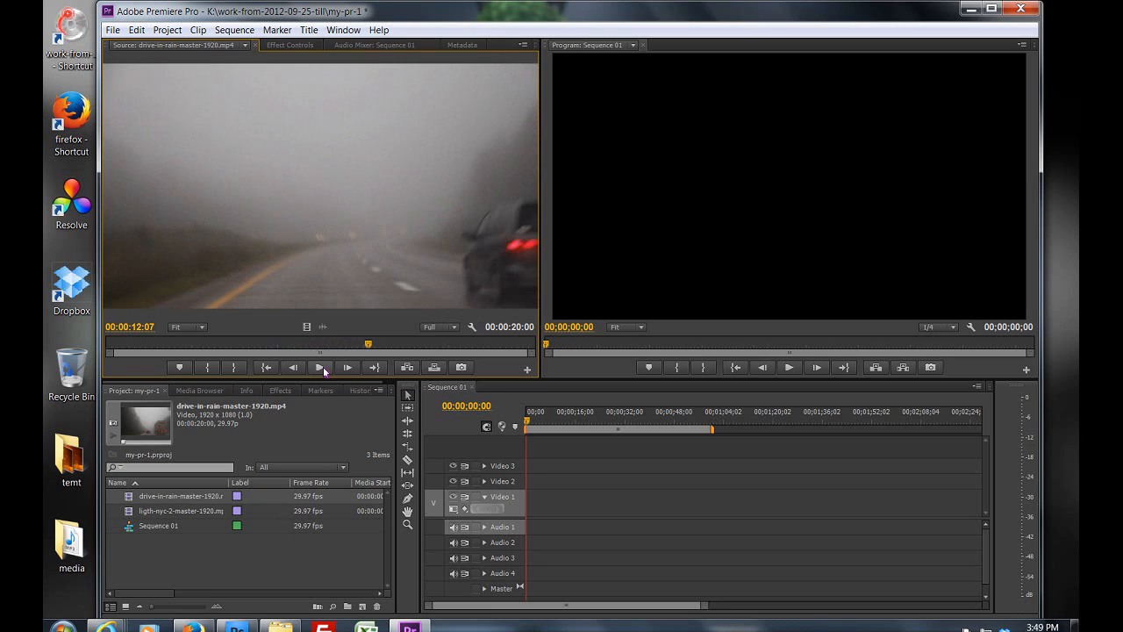
pyautogui.press('j')
pyautogui.press('j')
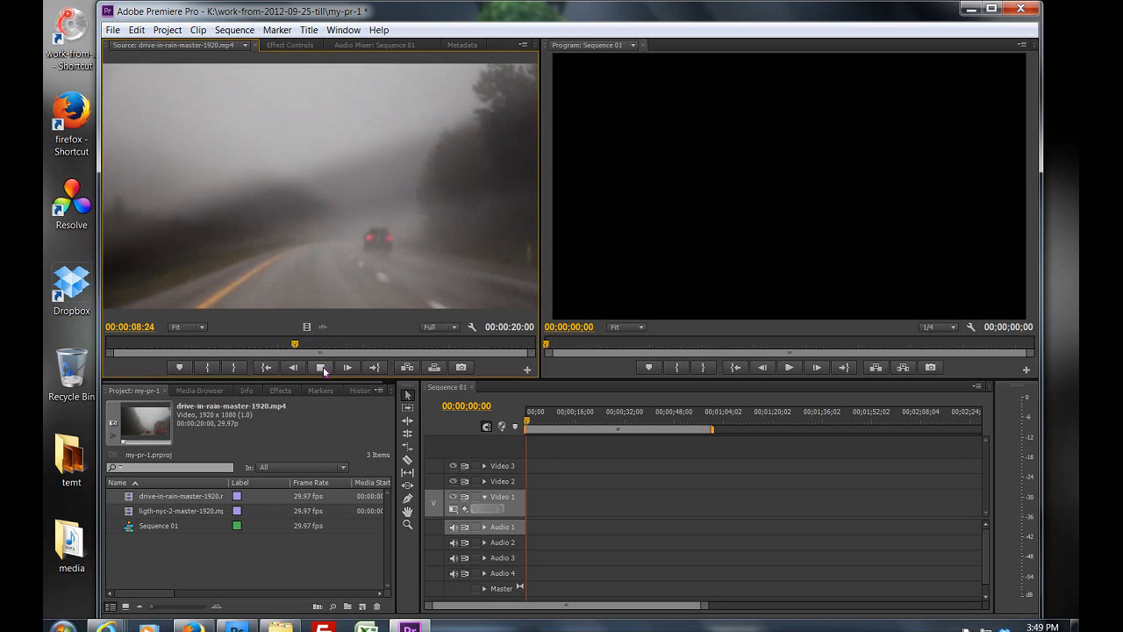
pyautogui.press('k')
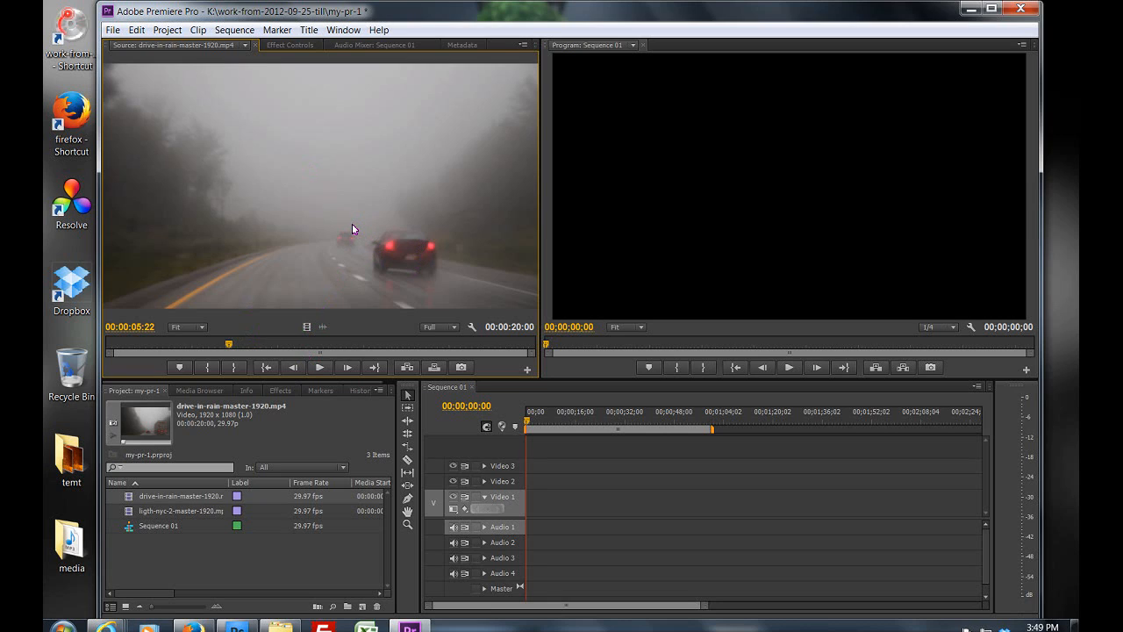
# Place the drive-in-rain clip from the Source monitor on Video 1 at about 11 seconds and move the sequence playhead to 00;00;11;00
pyautogui.moveTo(352, 223); pyautogui.dragTo(566, 507)
pyautogui.click(530, 427)
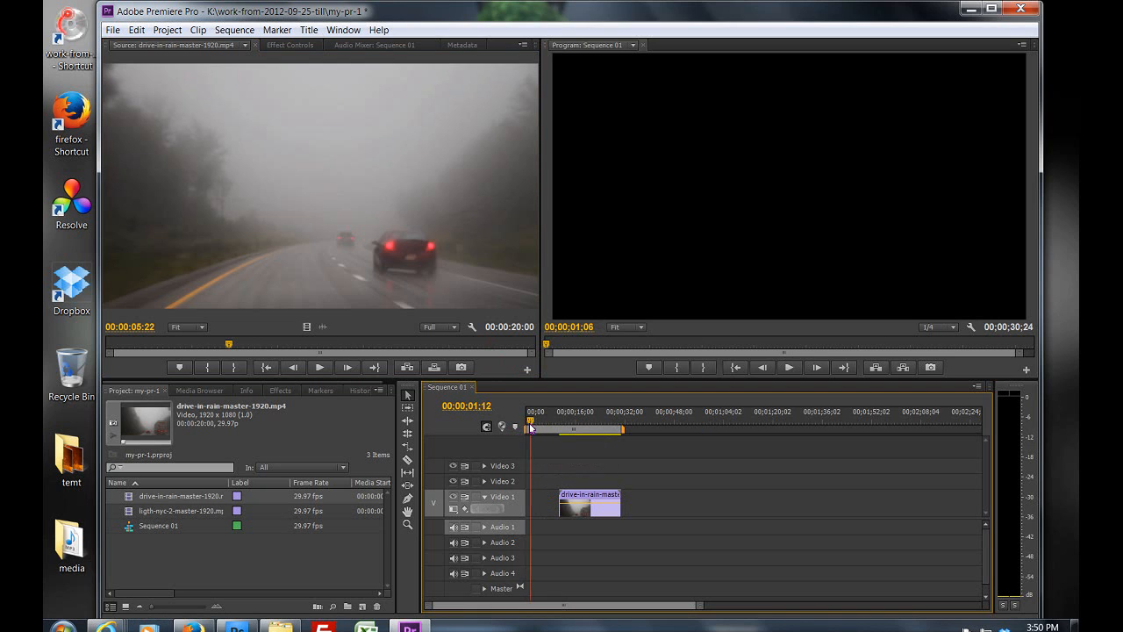
pyautogui.moveTo(530, 427); pyautogui.dragTo(560, 428)
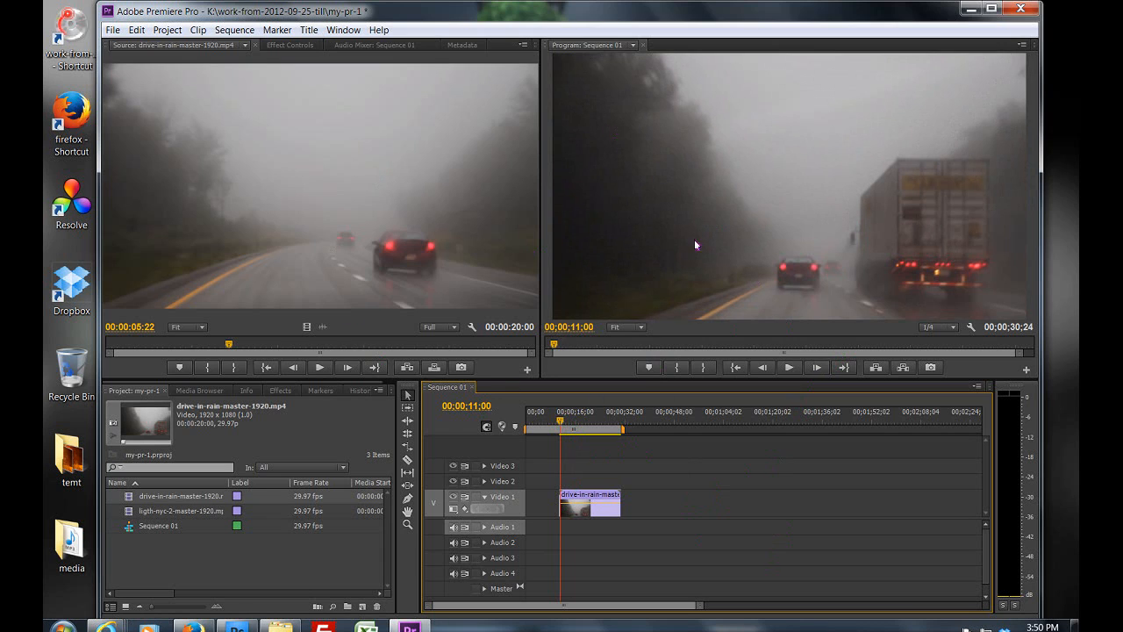
# Reset the current Editing workspace to its original layout
pyautogui.click(346, 32)
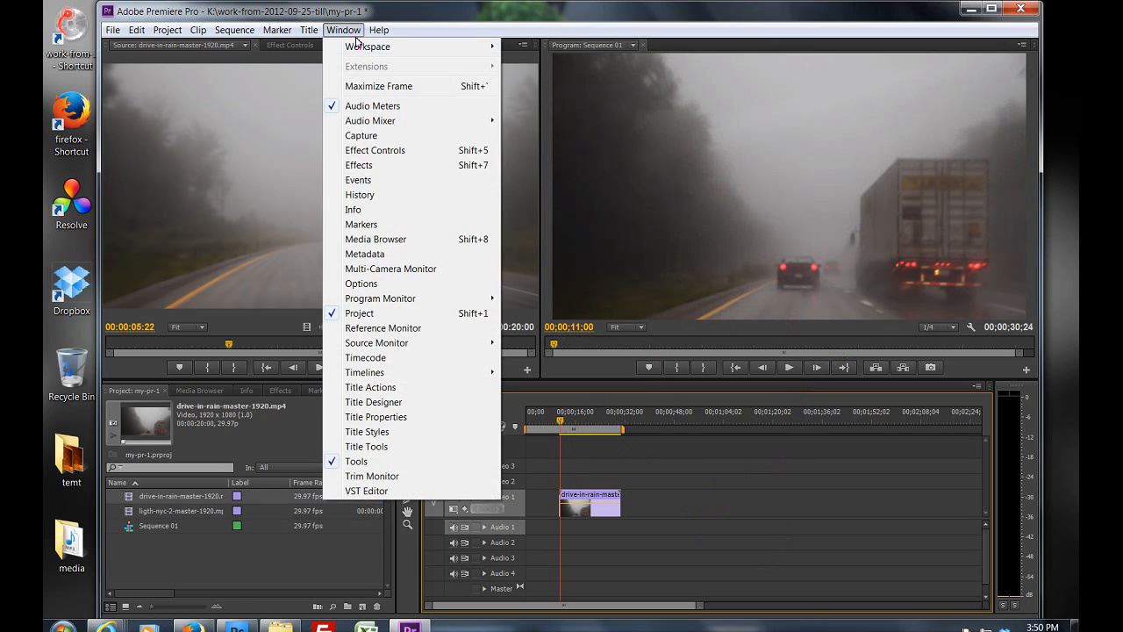
pyautogui.moveTo(368, 48)
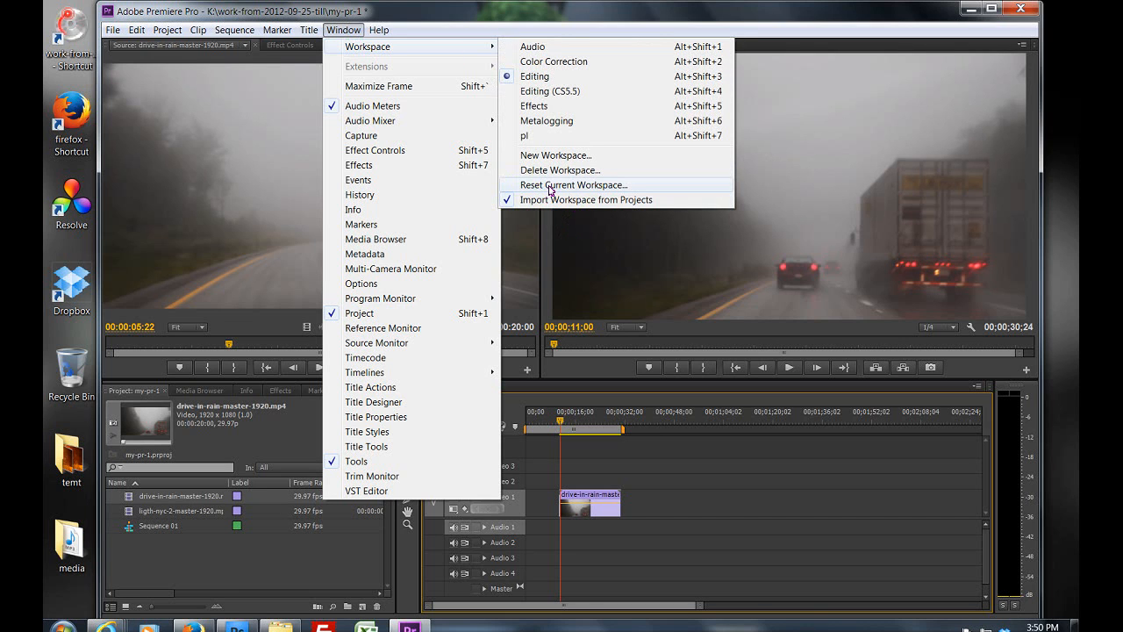
pyautogui.click(549, 186)
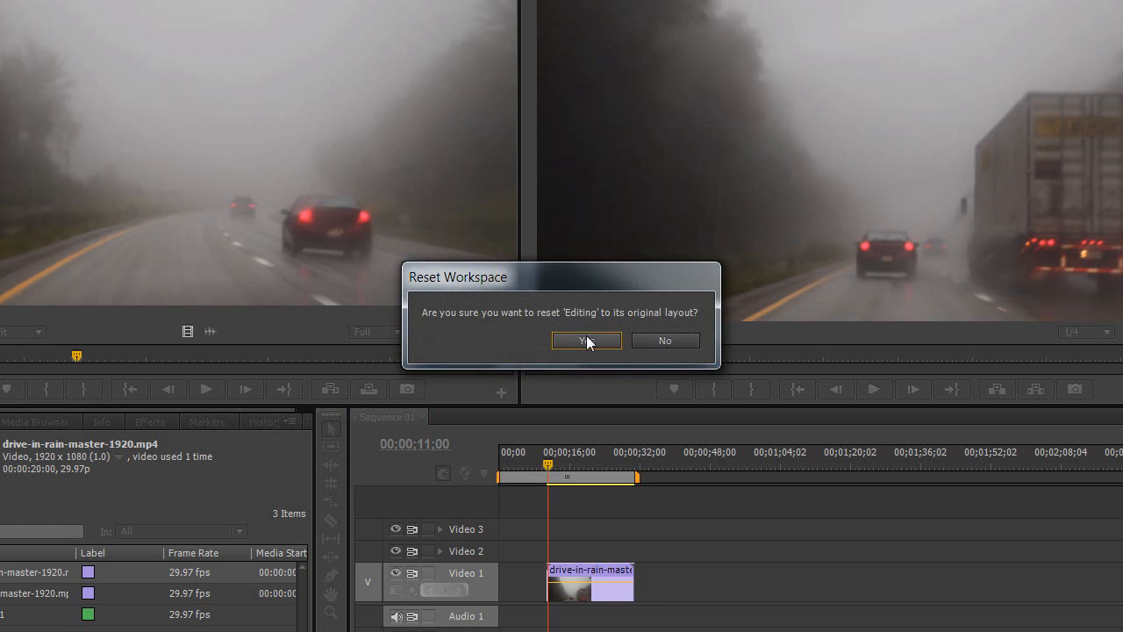
pyautogui.click(586, 341)
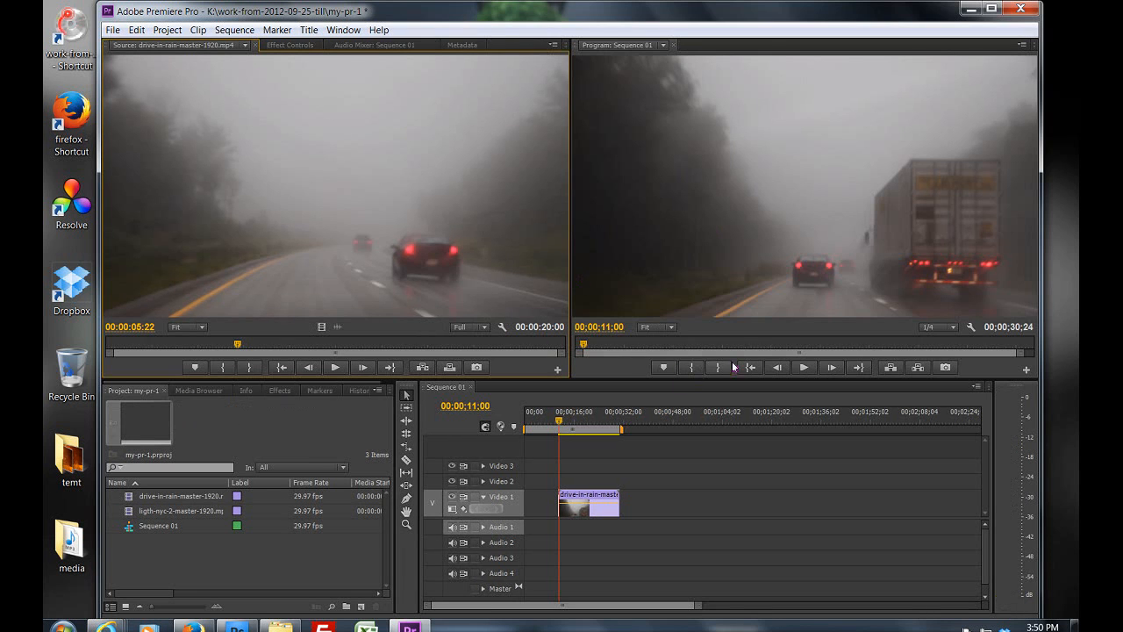
# Switch to the Color Correction workspace and move the floating Reference monitor fully into view
pyautogui.click(351, 33)
pyautogui.moveTo(354, 52)
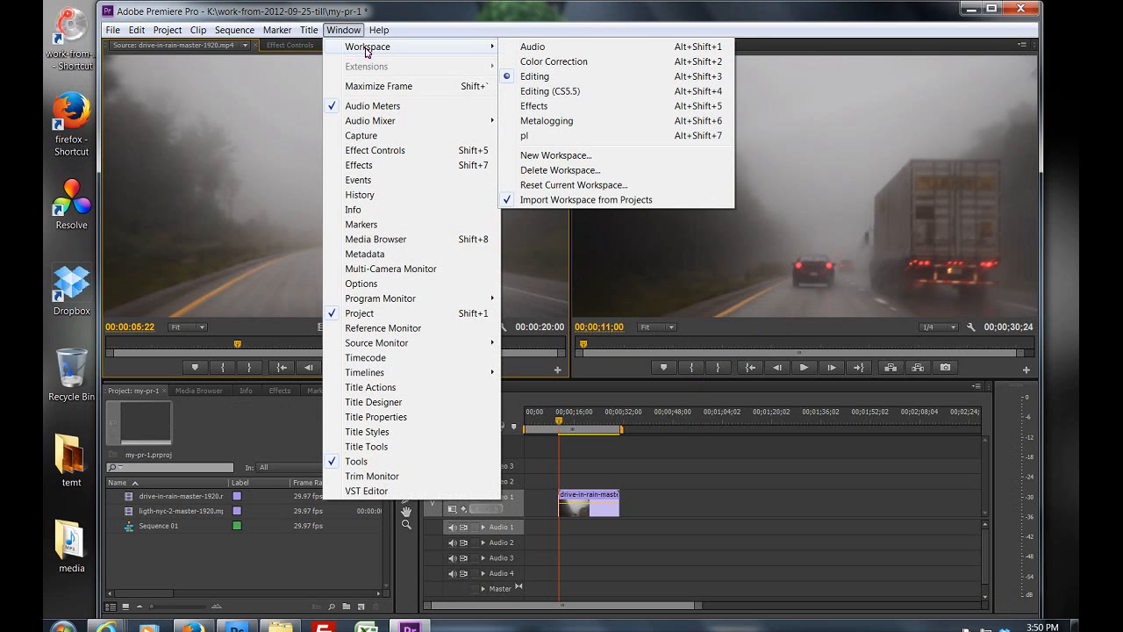
pyautogui.click(544, 63)
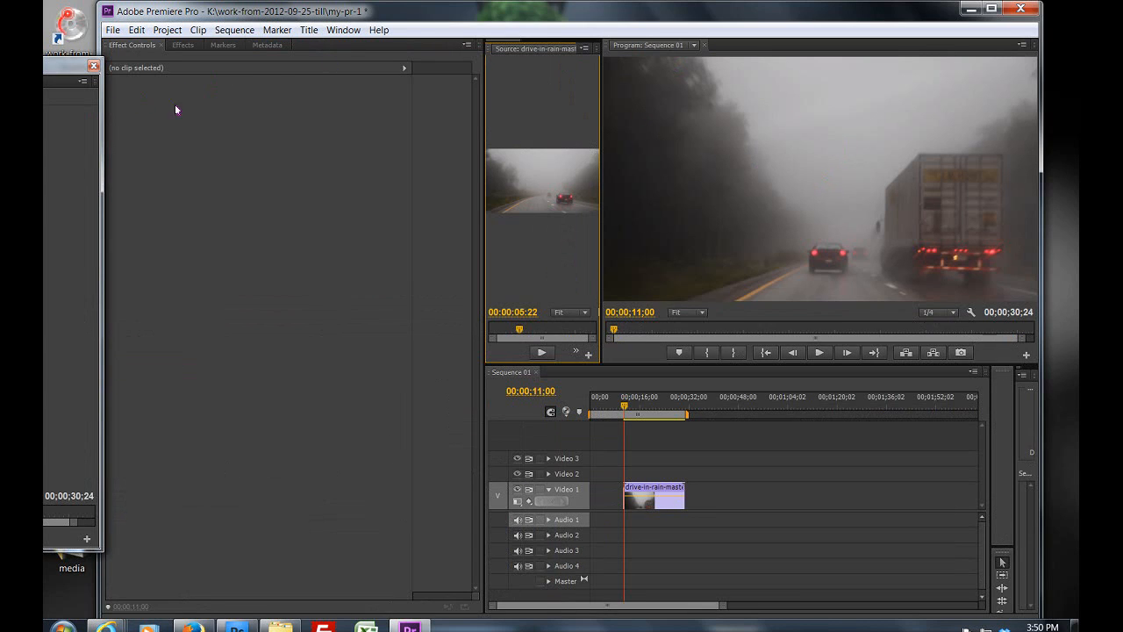
pyautogui.moveTo(54, 69); pyautogui.dragTo(737, 83)
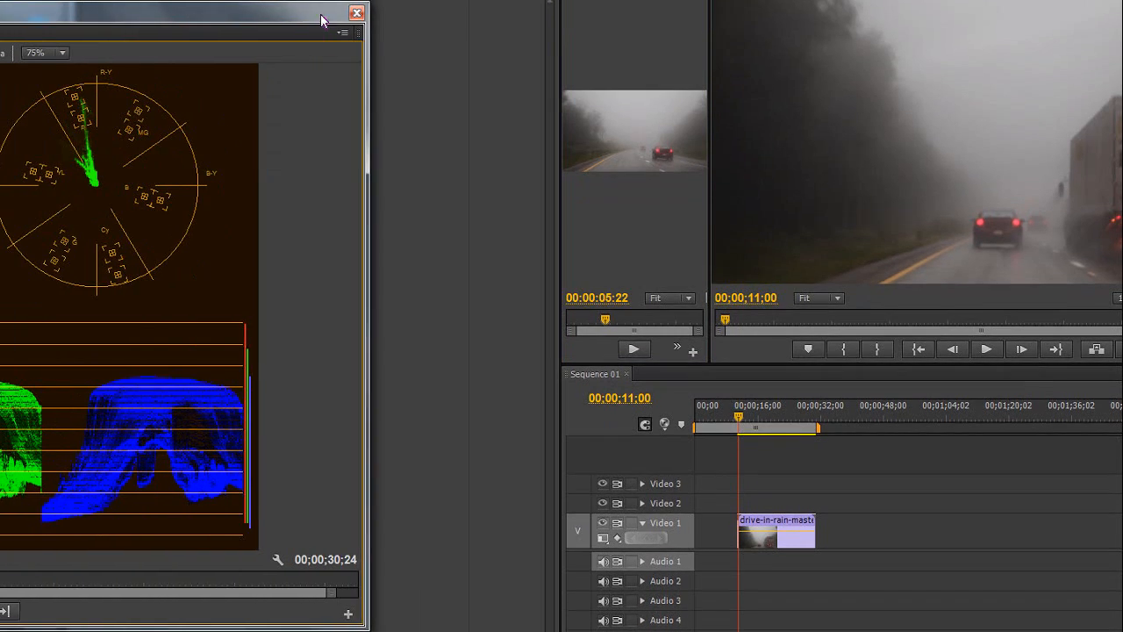
pyautogui.moveTo(880, 15); pyautogui.dragTo(875, 9)
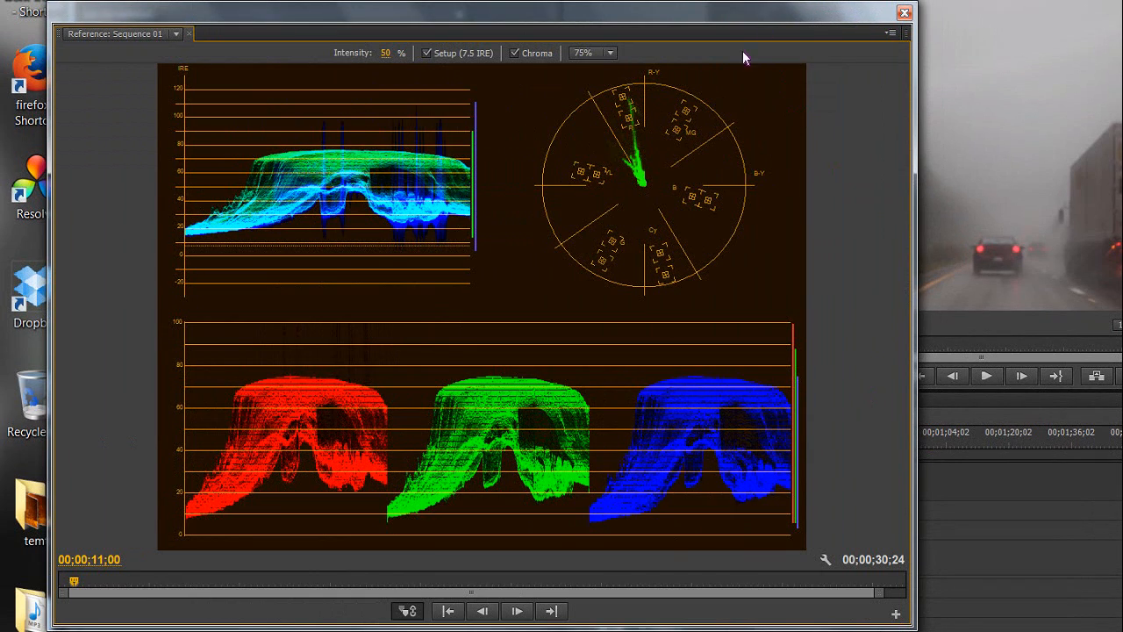
pyautogui.moveTo(677, 11); pyautogui.dragTo(651, 8)
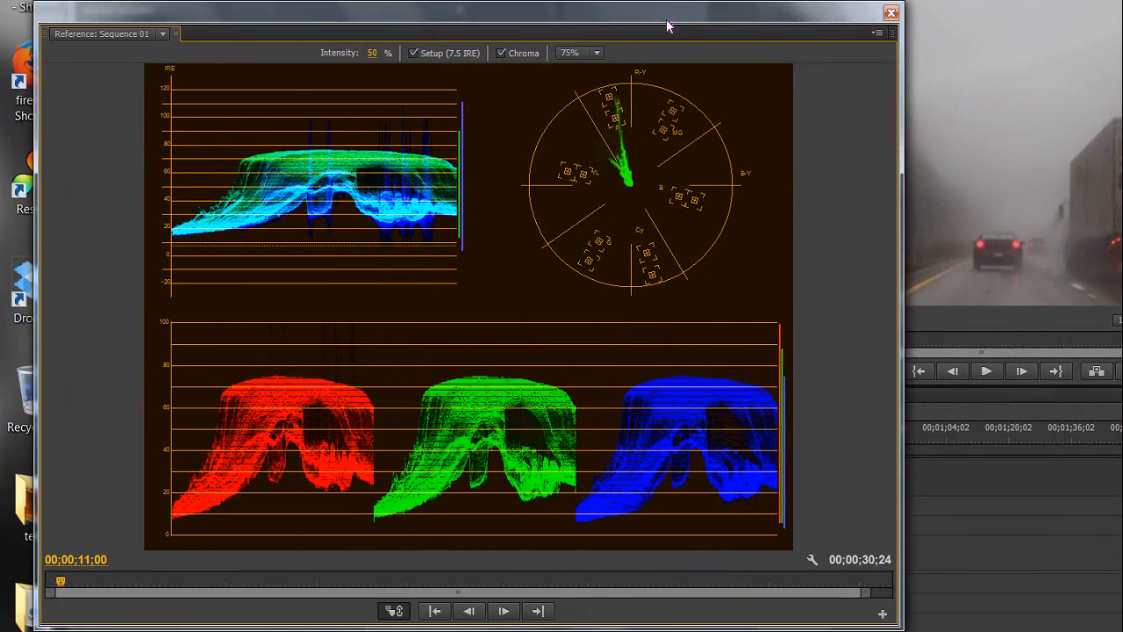
# Switch to the Effects workspace and move the sequence playhead to 00;00;13;24
pyautogui.click(343, 30)
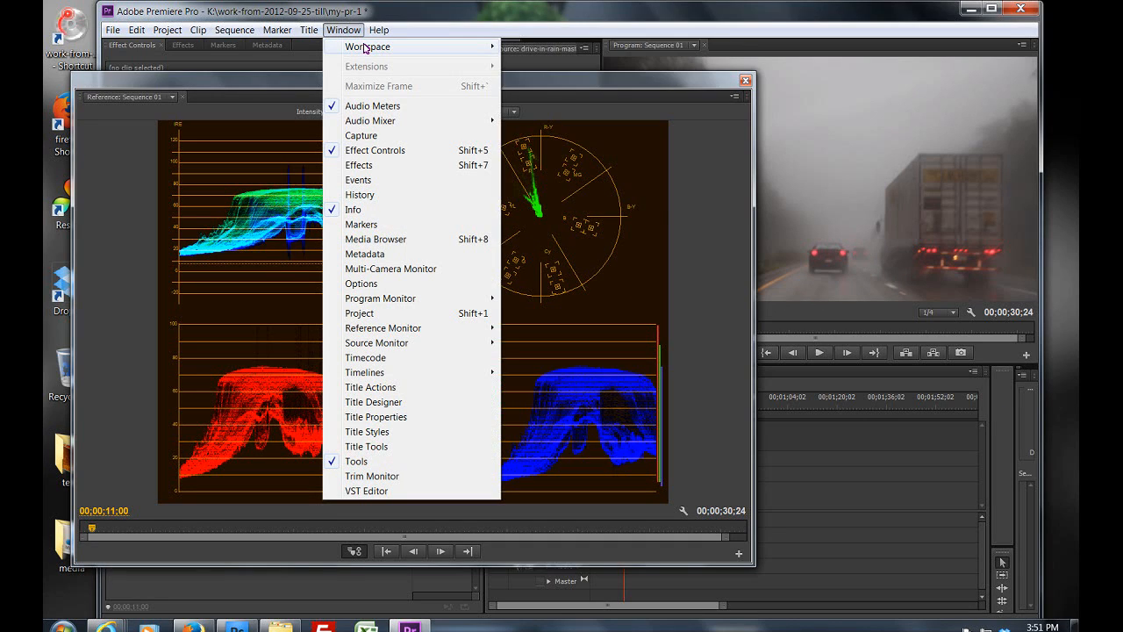
pyautogui.moveTo(367, 46)
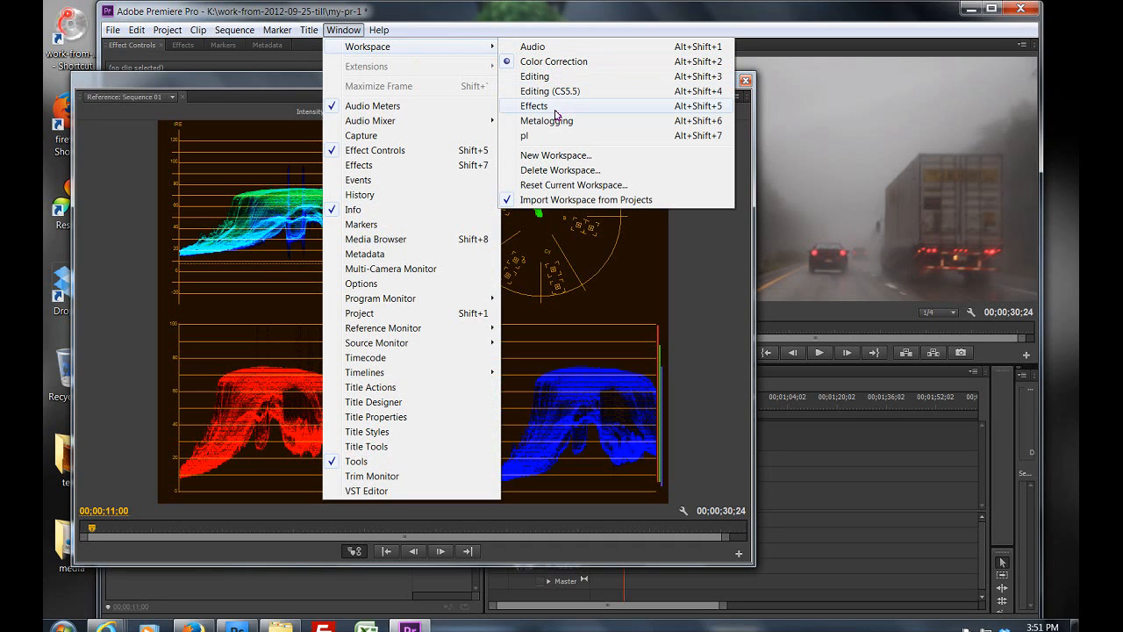
pyautogui.click(555, 109)
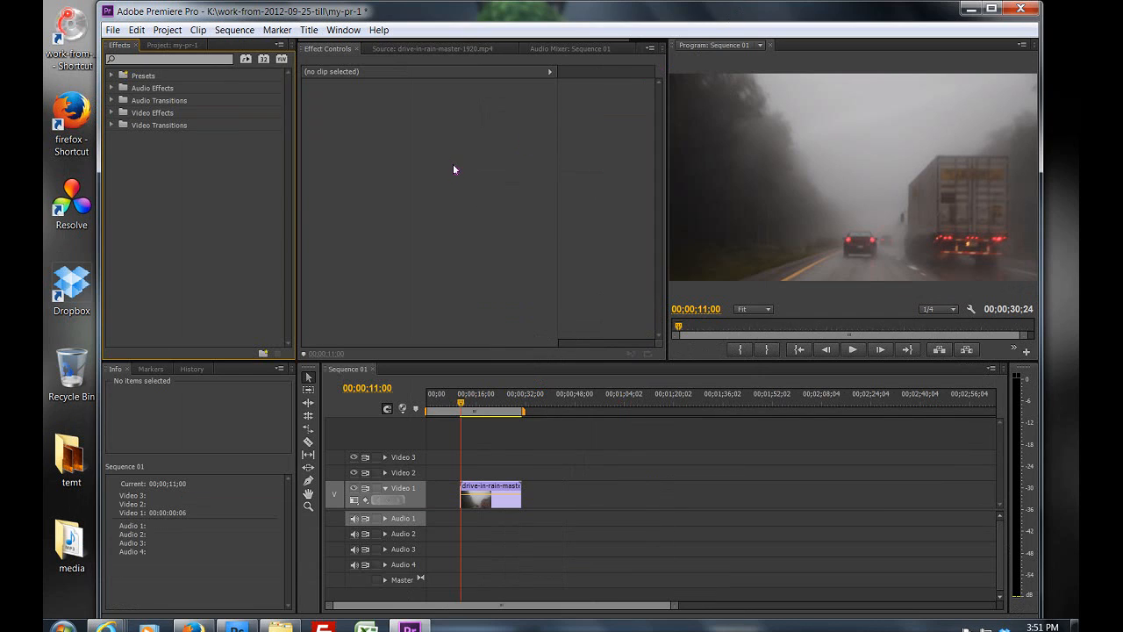
pyautogui.click(469, 401)
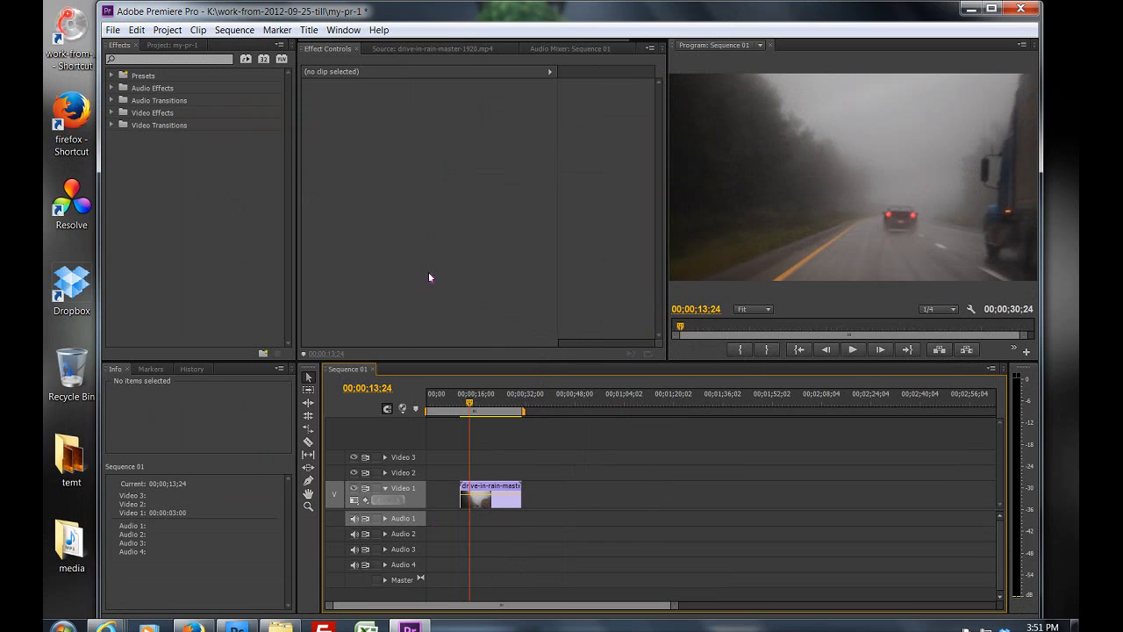
# Return to the Editing workspace
pyautogui.click(344, 30)
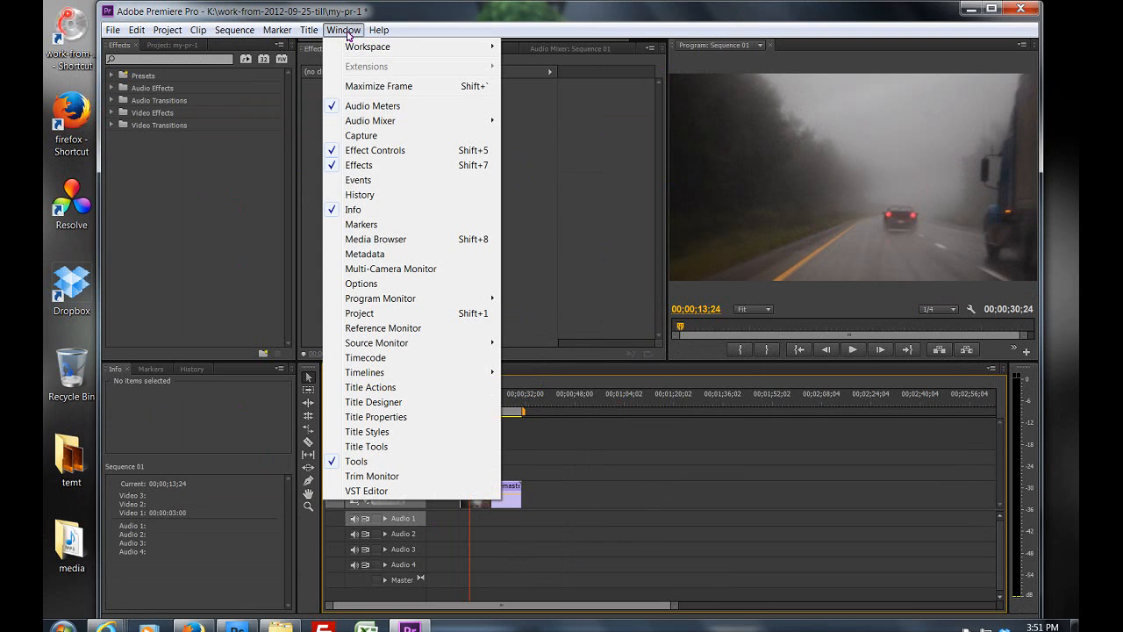
pyautogui.moveTo(421, 49)
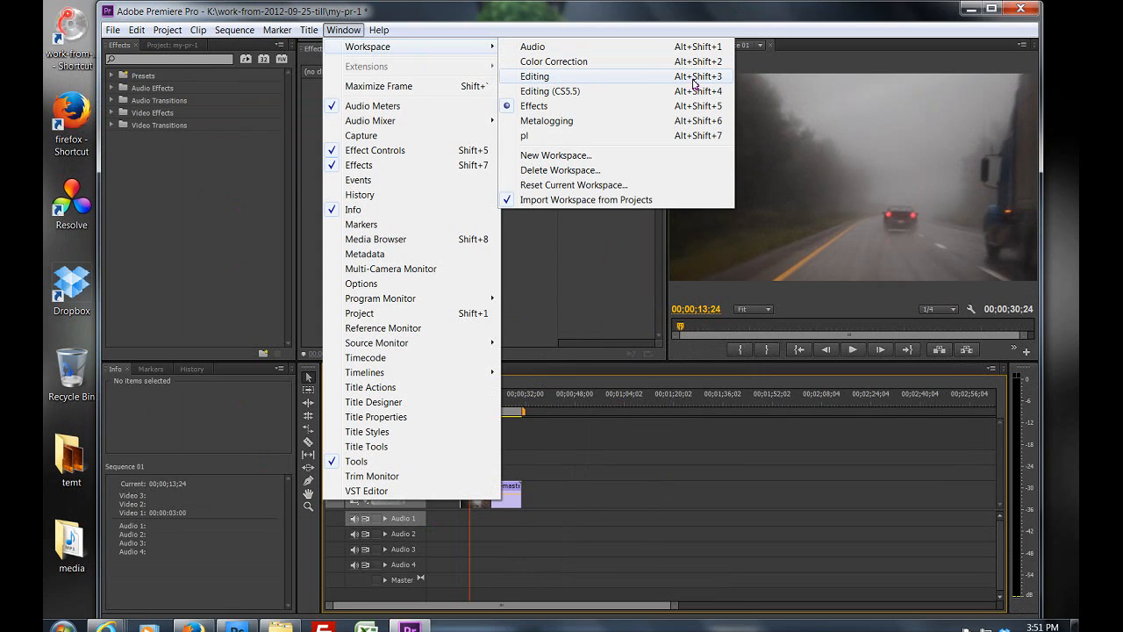
pyautogui.click(549, 81)
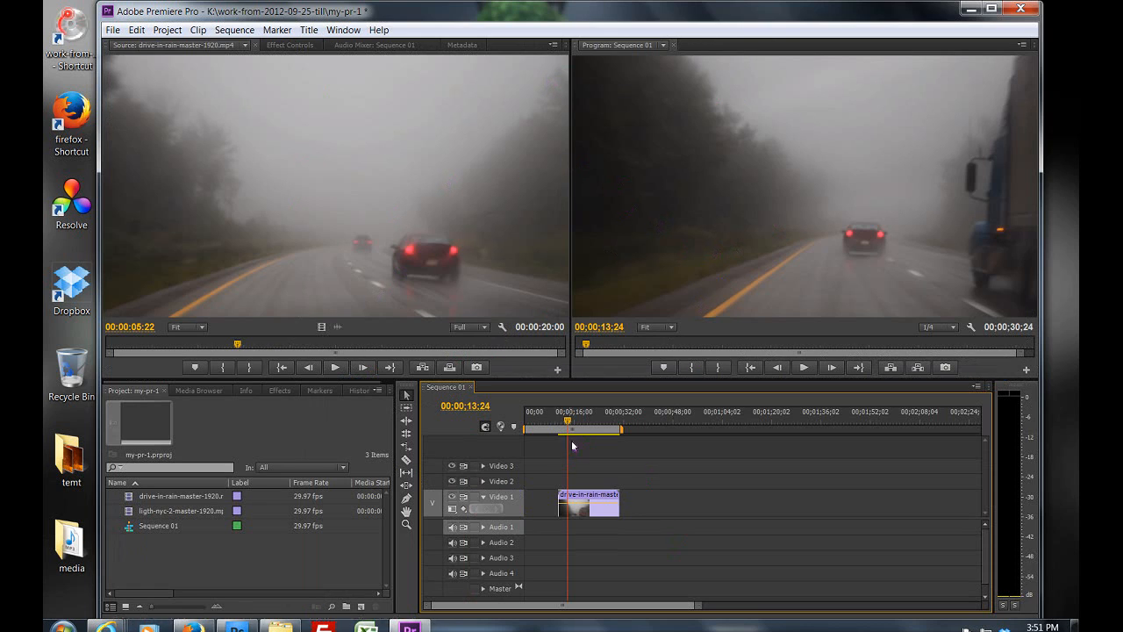
# Examine the playback resolution choices of the Source monitor and the Program monitor
pyautogui.click(465, 332)
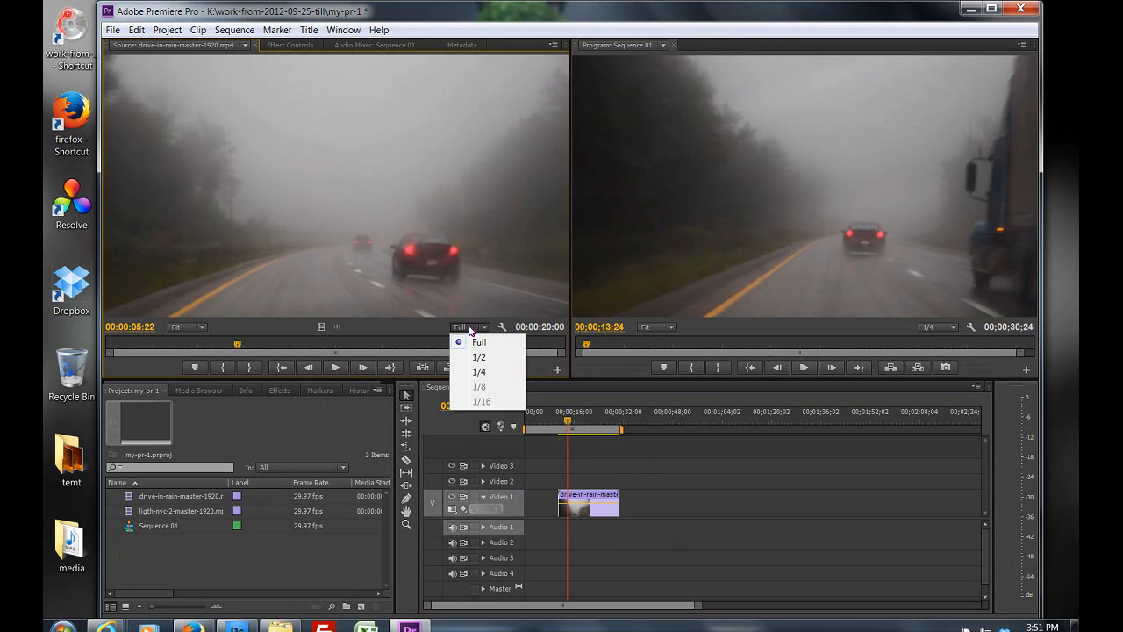
pyautogui.click(465, 325)
pyautogui.click(464, 325)
pyautogui.click(464, 325)
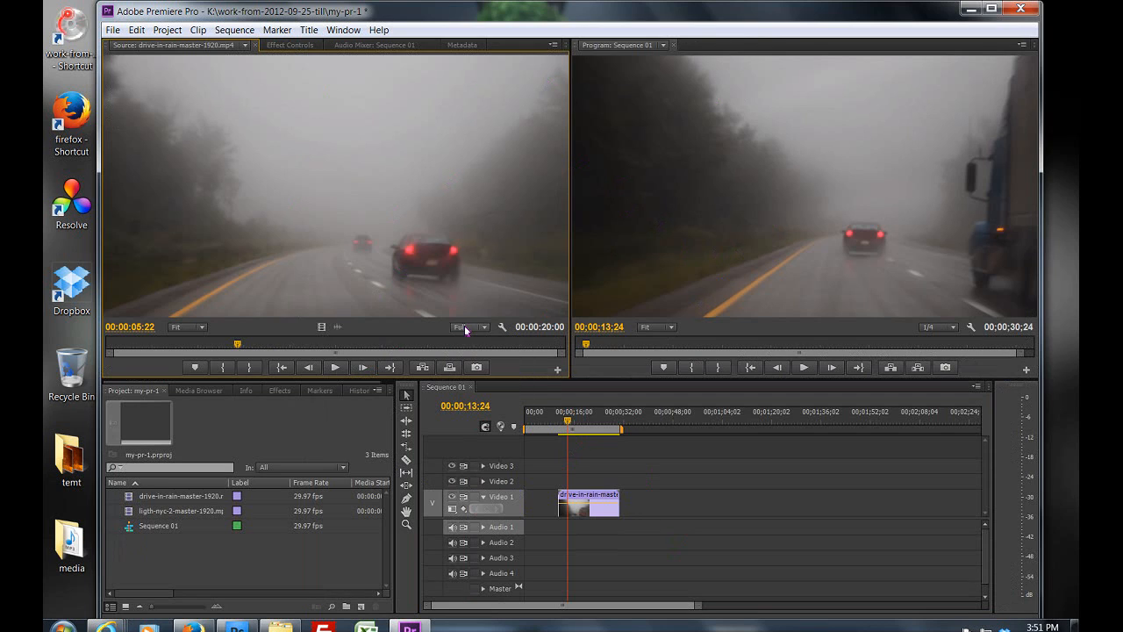
pyautogui.click(924, 327)
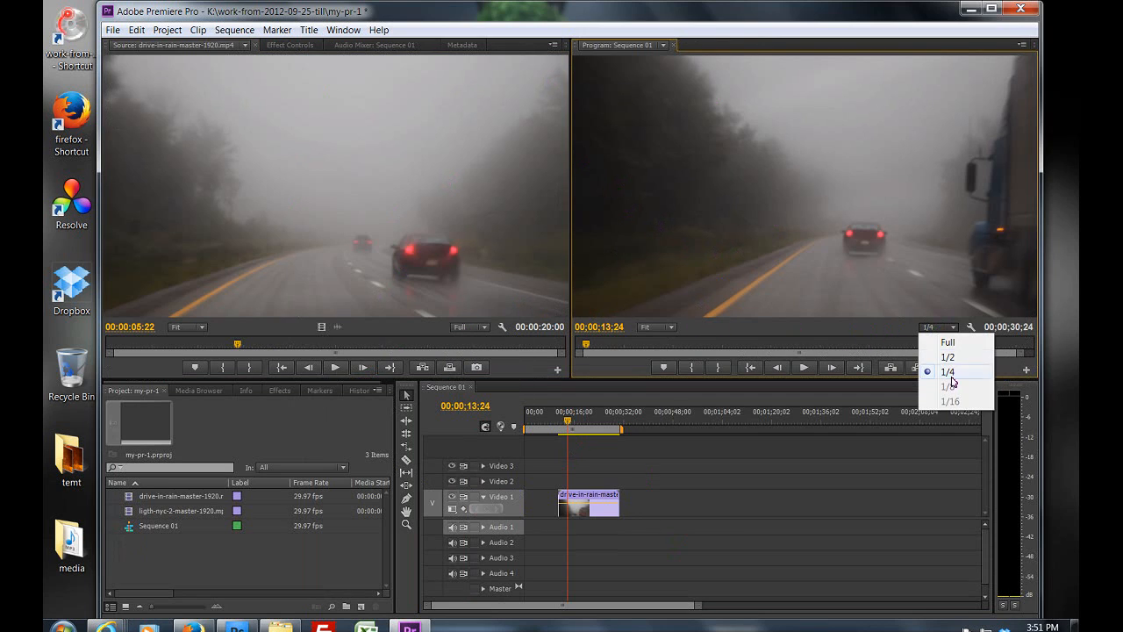
# Play the drive-in-rain clip at Full playback resolution in the Source monitor, and move its playhead back to 00:00:02:29
pyautogui.click(462, 327)
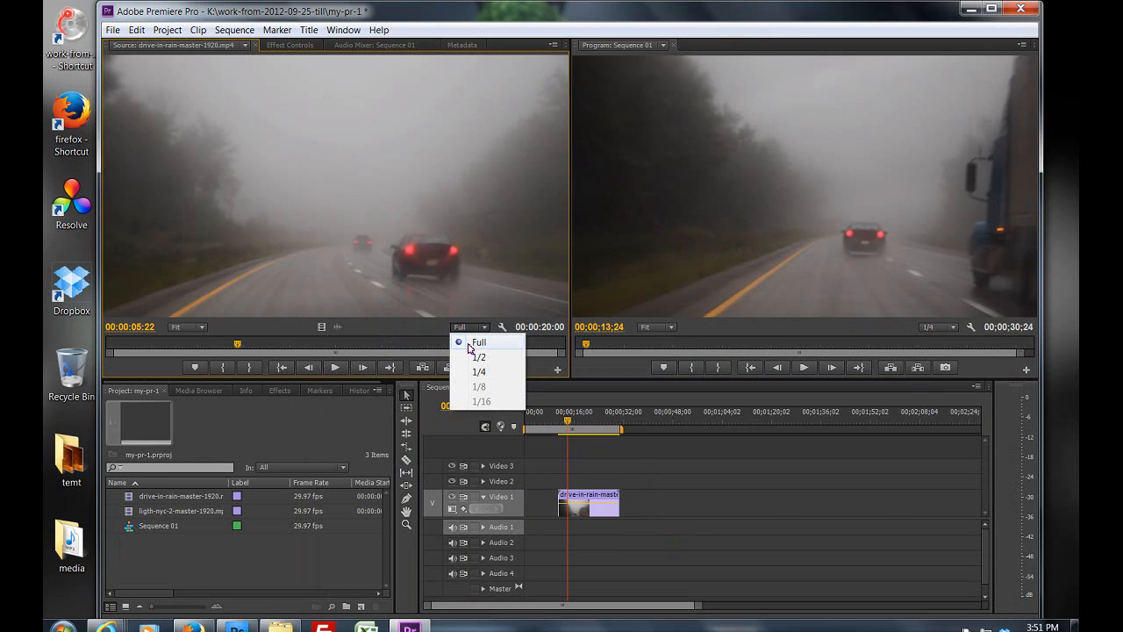
pyautogui.click(471, 343)
pyautogui.click(335, 368)
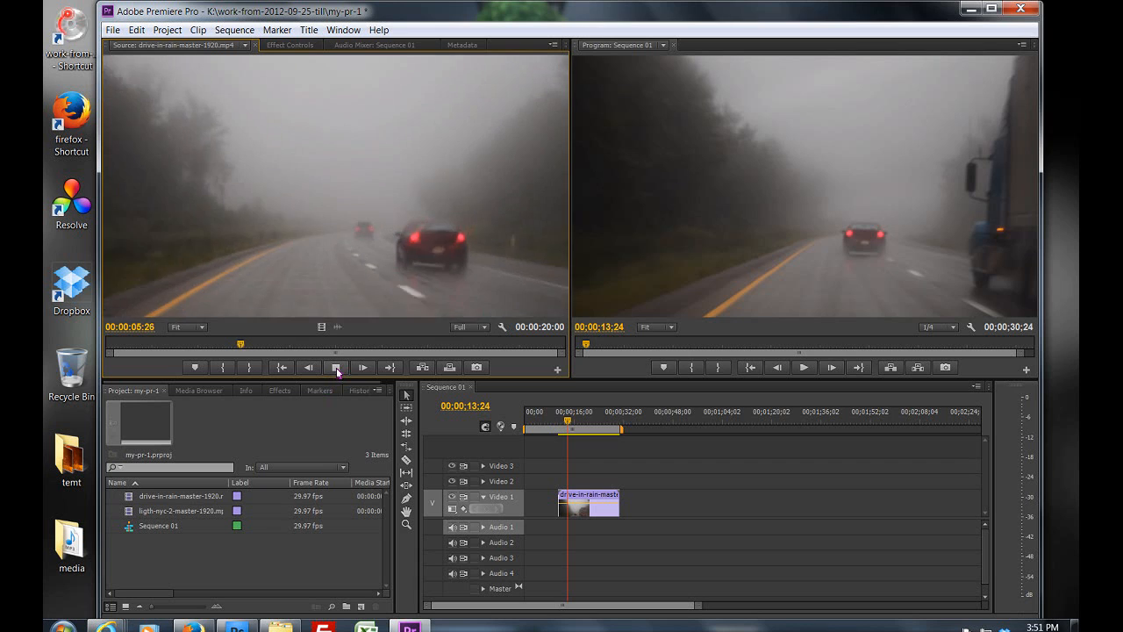
pyautogui.click(338, 368)
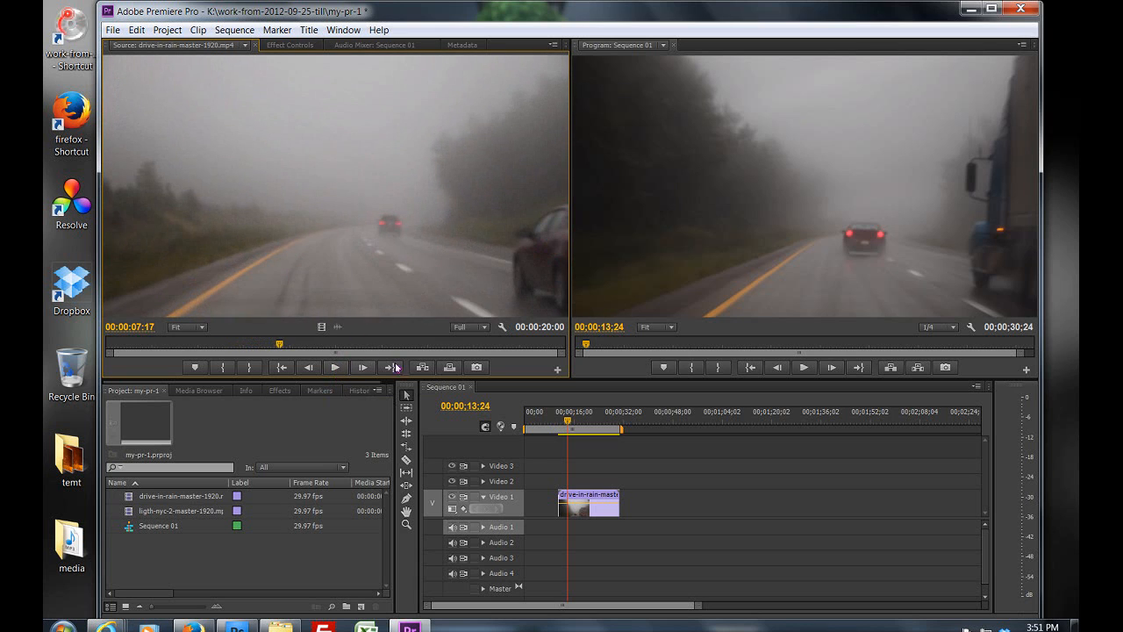
pyautogui.moveTo(281, 344); pyautogui.dragTo(178, 351)
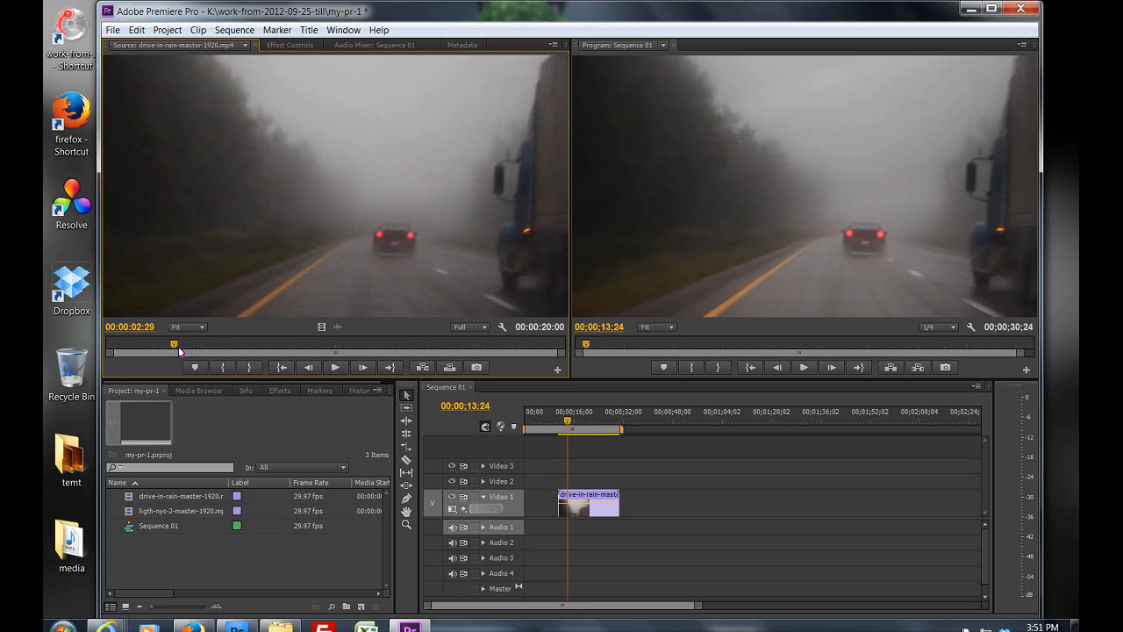
# Set the Source monitor's playback resolution to 1/4 and play the drive-in-rain clip up to 00:00:04:08
pyautogui.click(467, 327)
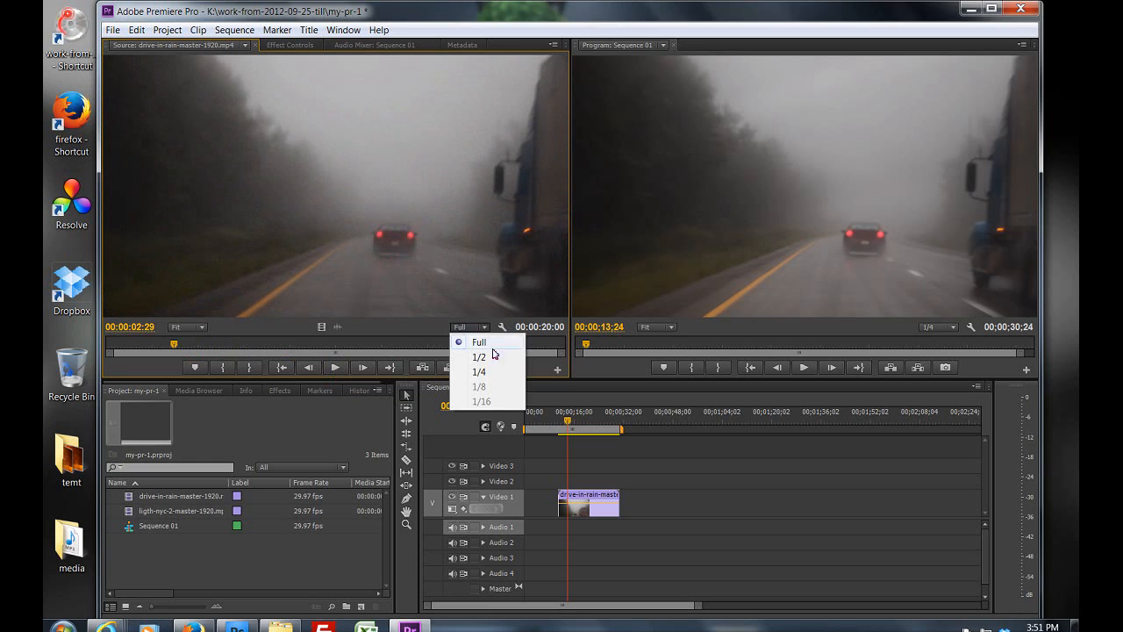
pyautogui.click(480, 372)
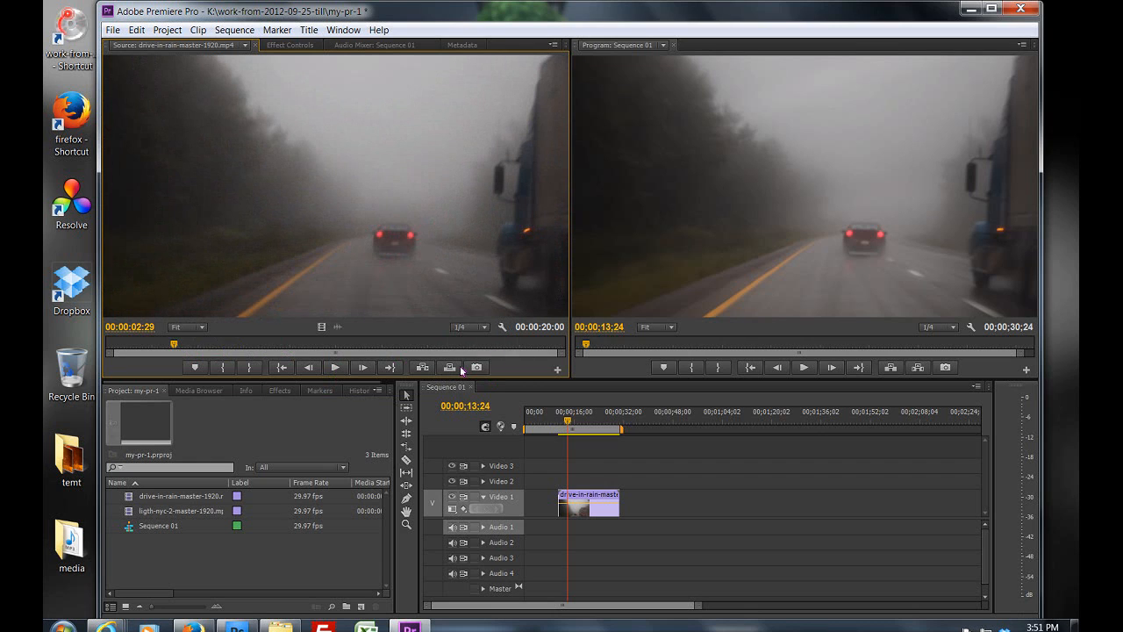
pyautogui.click(337, 369)
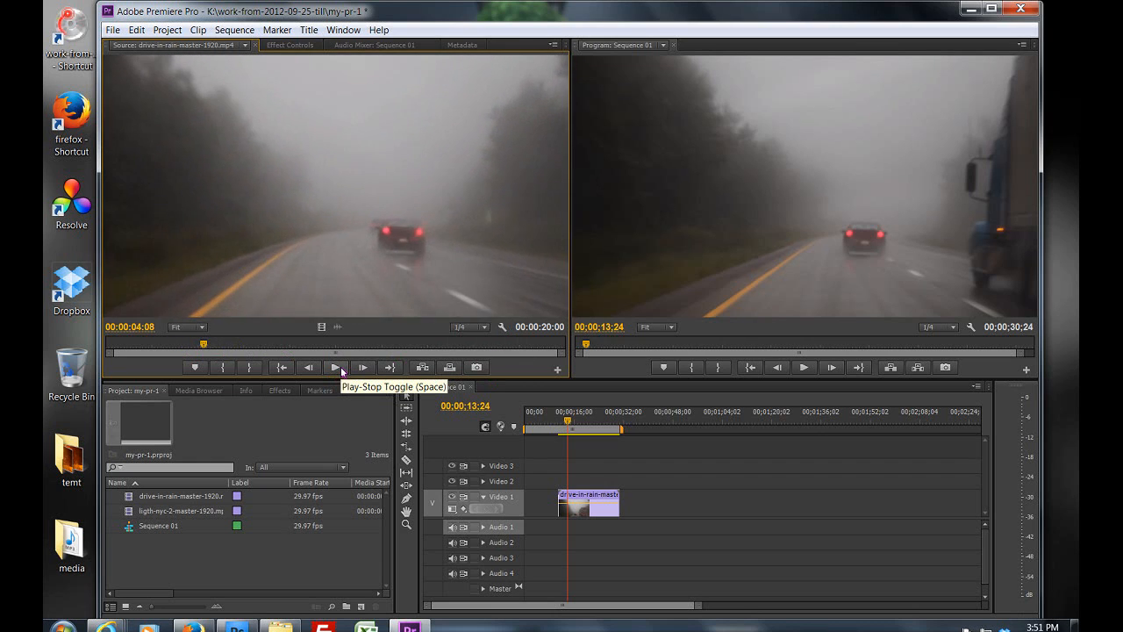
pyautogui.click(341, 369)
# Move the sequence playhead to 00;00;15;18
pyautogui.click(795, 202)
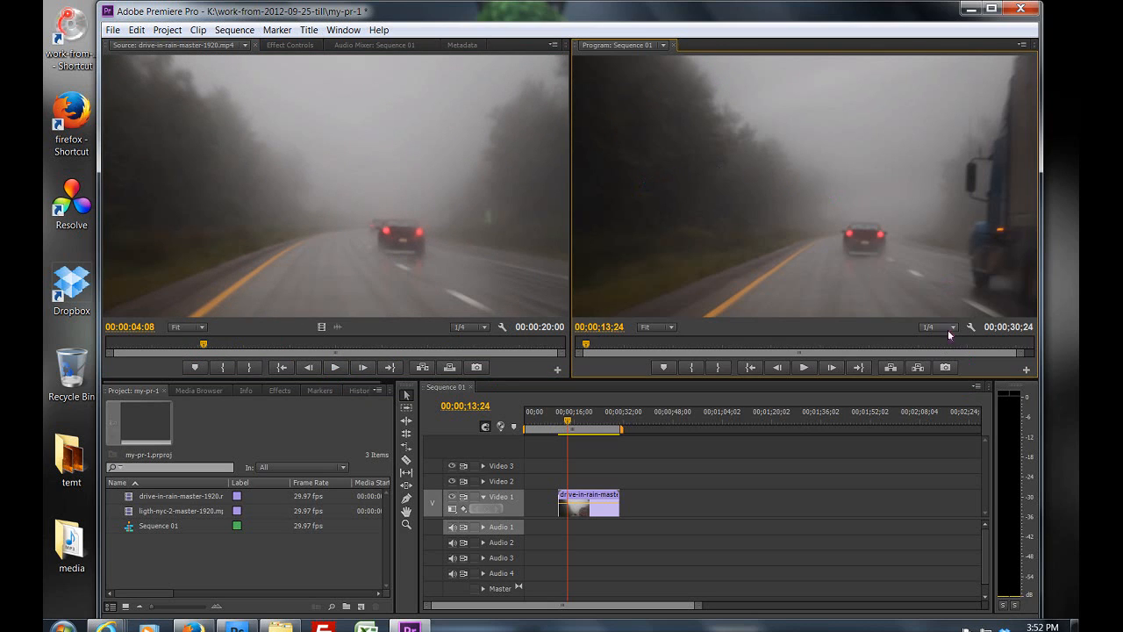
pyautogui.click(618, 479)
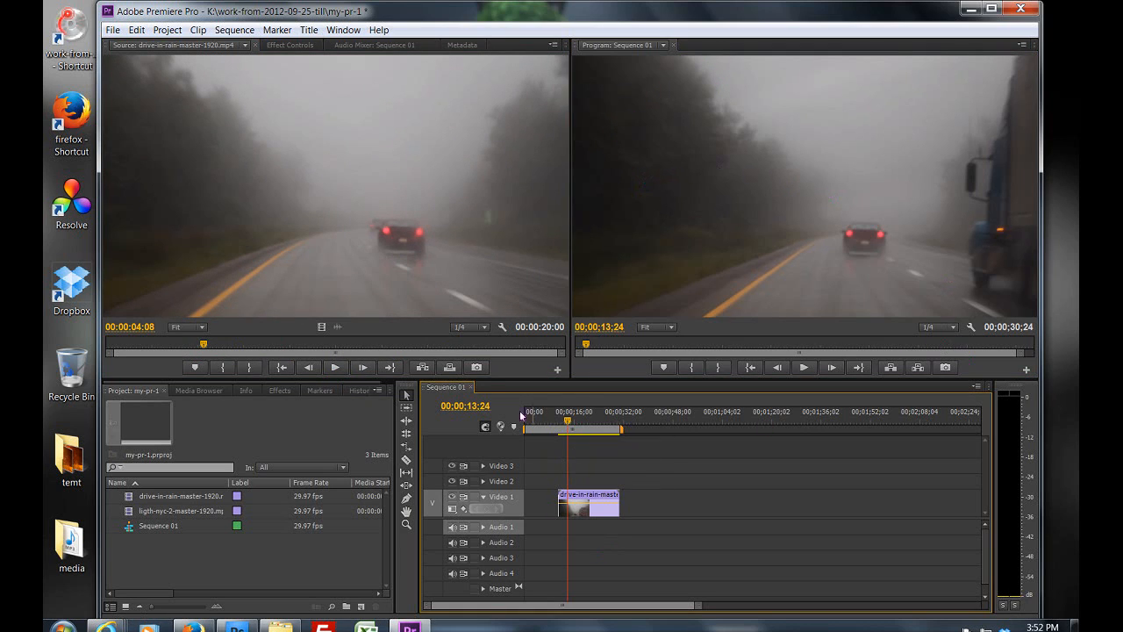
pyautogui.click(573, 417)
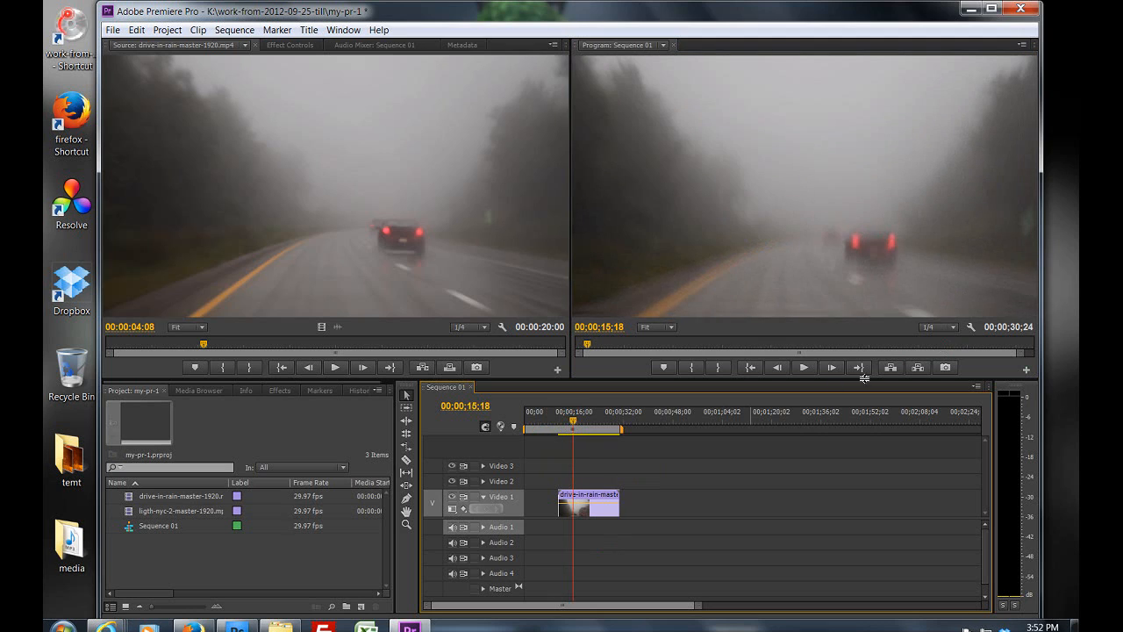
# Switch the Program monitor's playback resolution to Full, and return it to 1/4
pyautogui.click(938, 327)
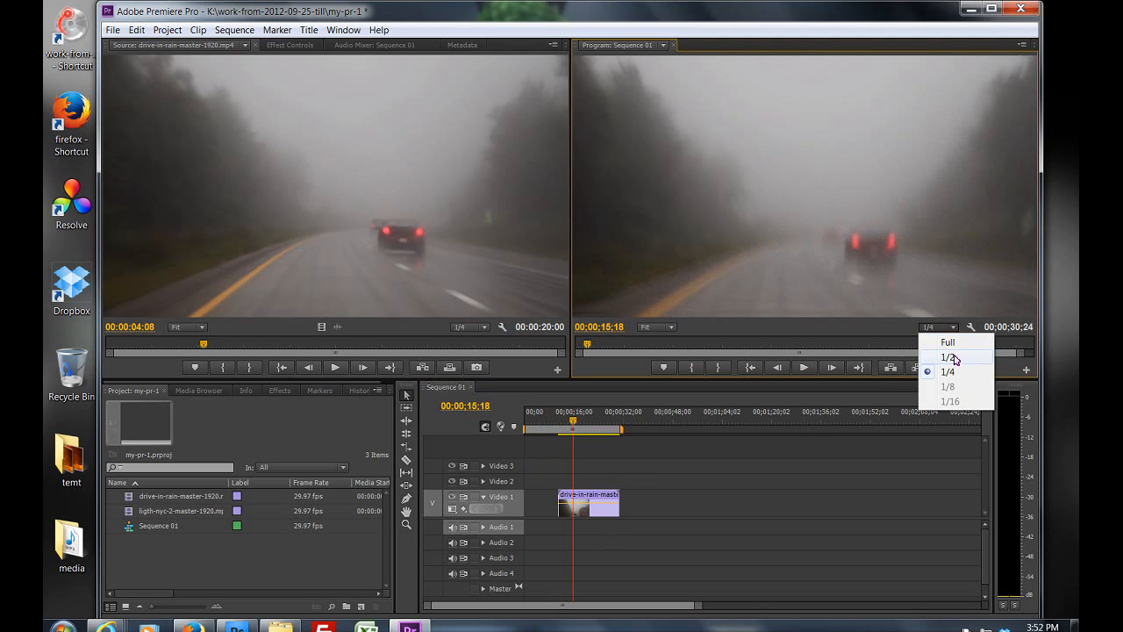
pyautogui.click(949, 341)
pyautogui.click(946, 330)
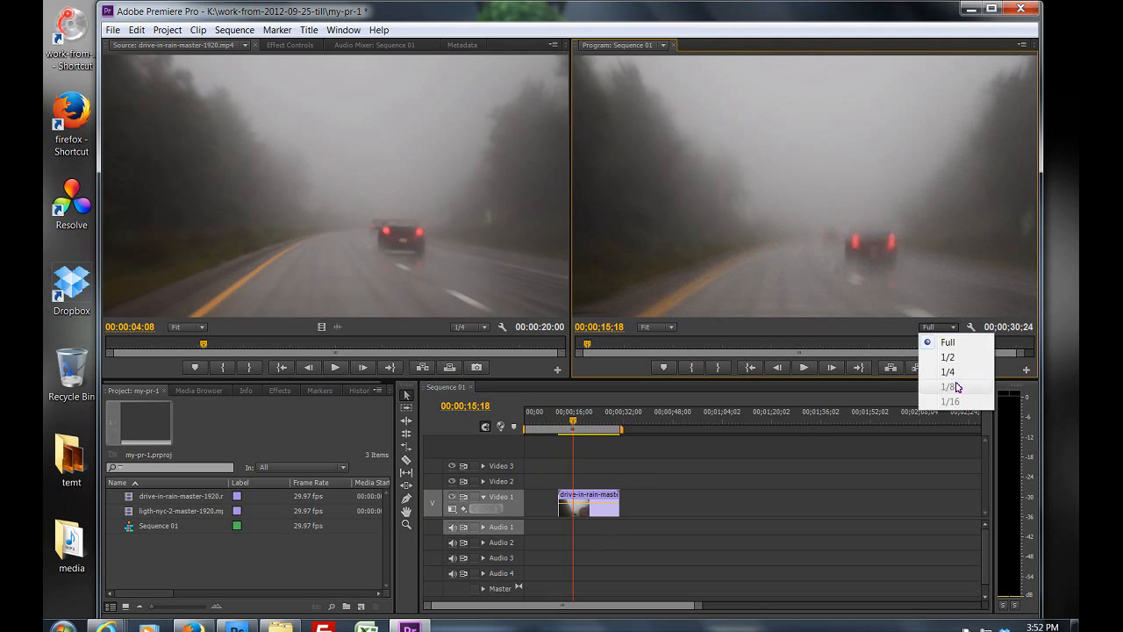
pyautogui.click(948, 371)
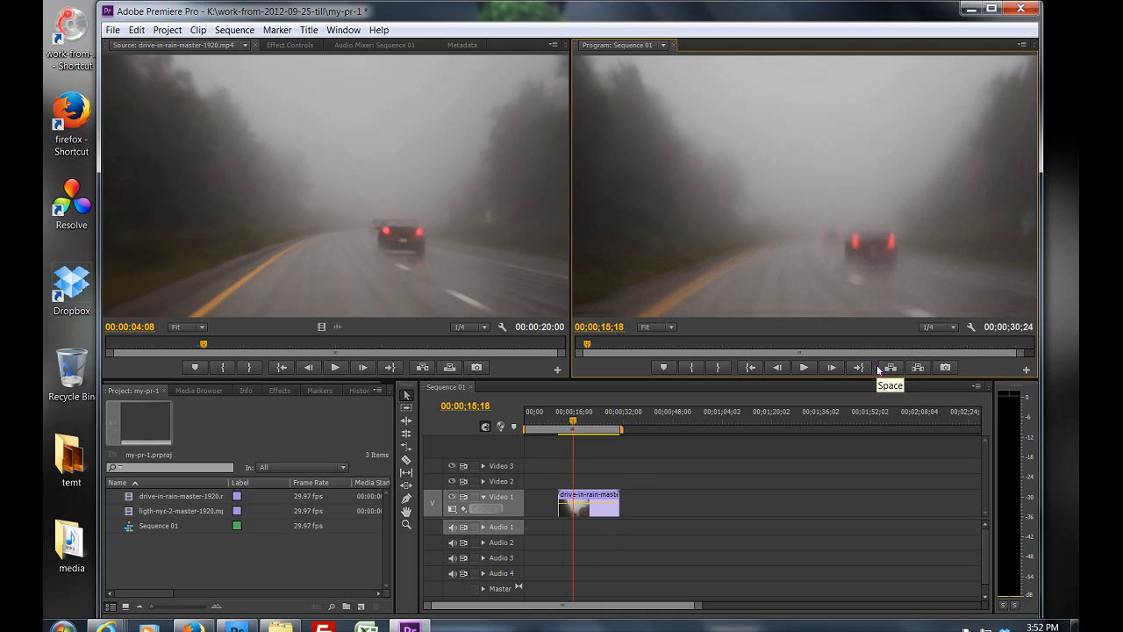
# Try the Program monitor's zoom level at 50% and 10%, and return it to Fit
pyautogui.click(658, 328)
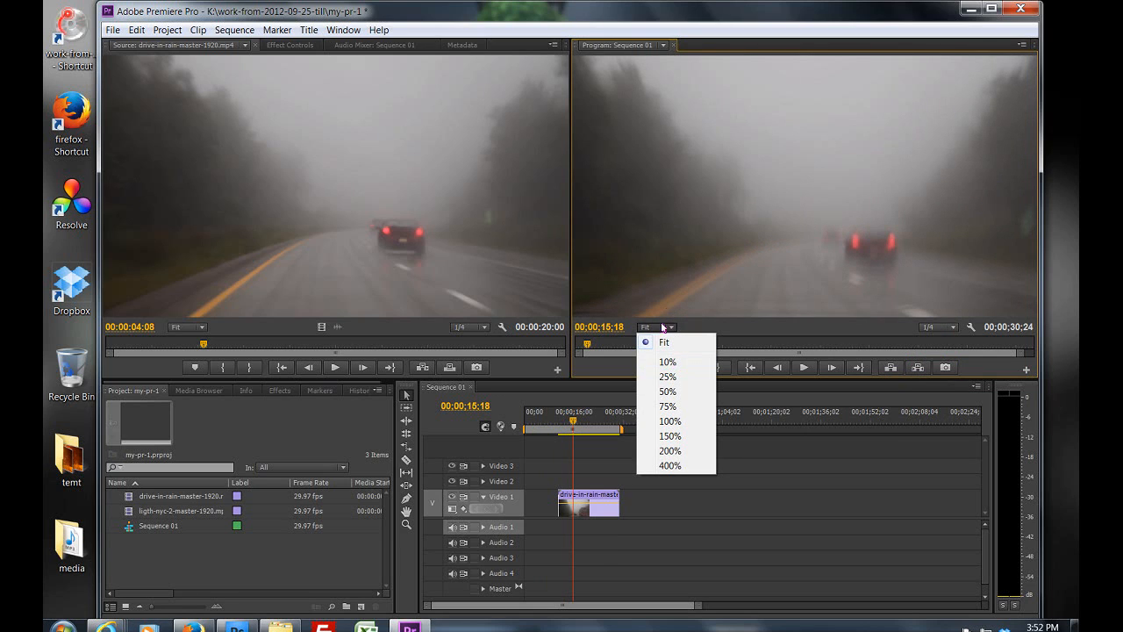
pyautogui.click(685, 392)
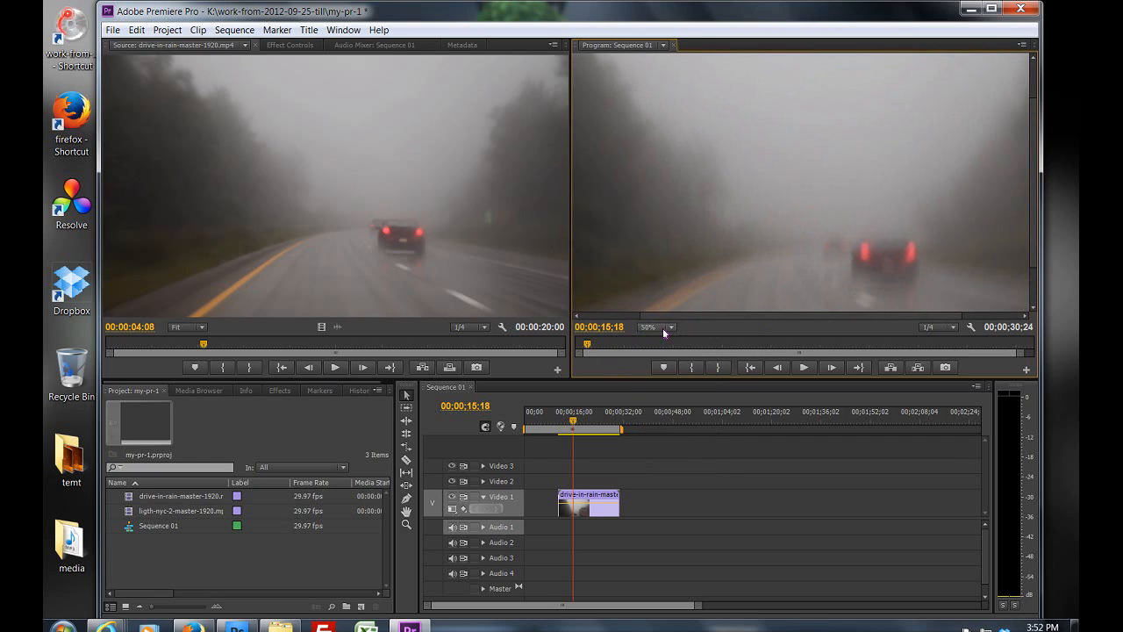
pyautogui.click(657, 327)
pyautogui.click(666, 362)
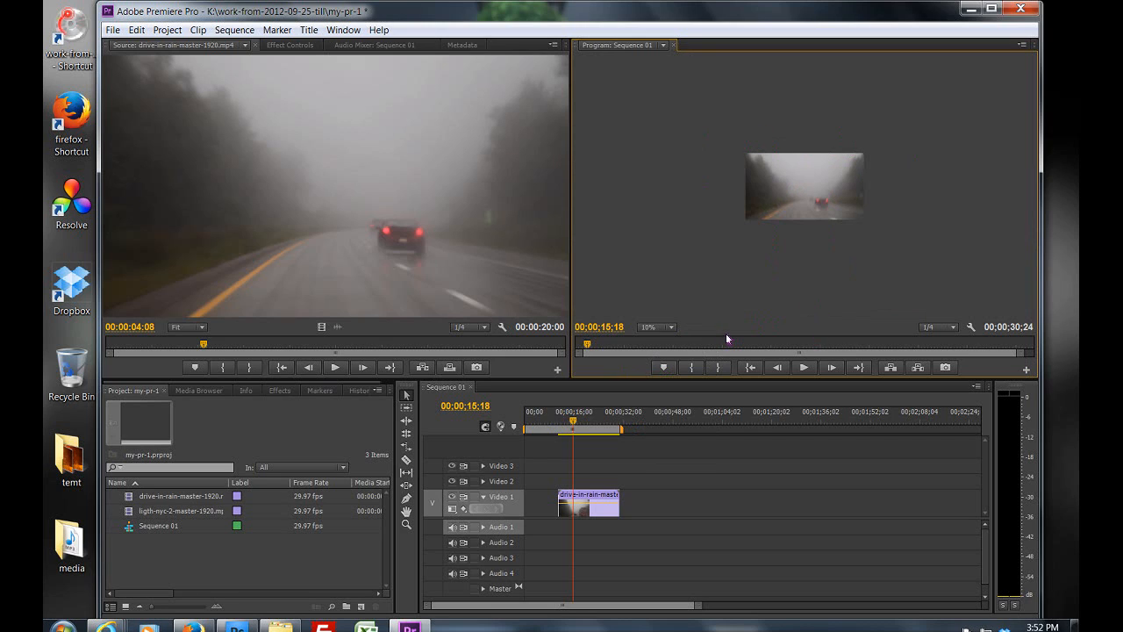
pyautogui.click(666, 328)
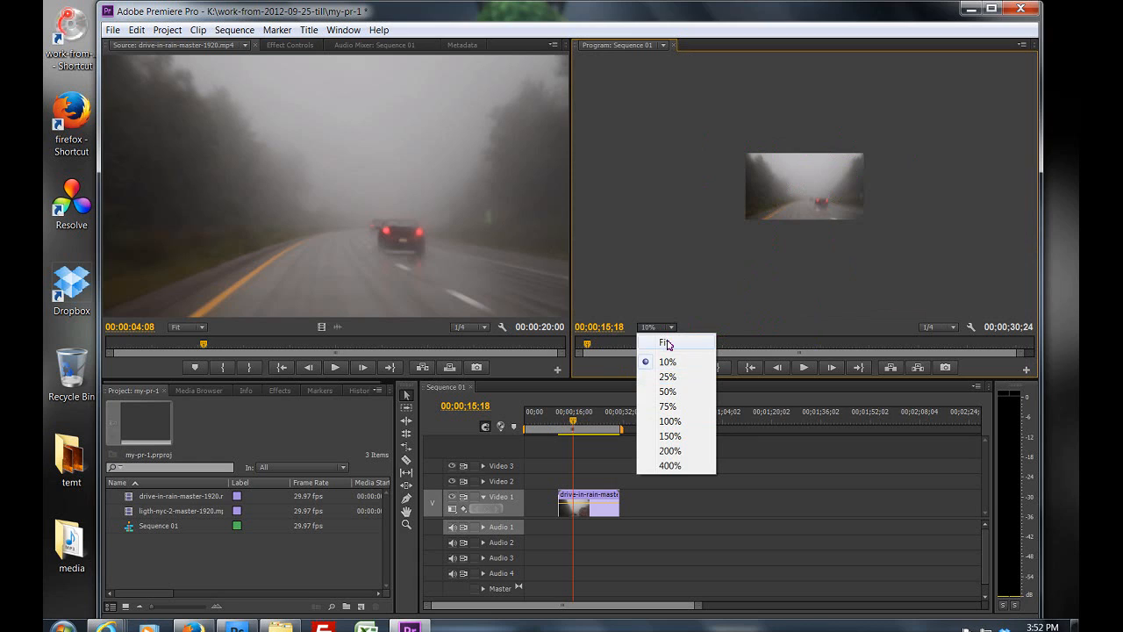
pyautogui.click(667, 343)
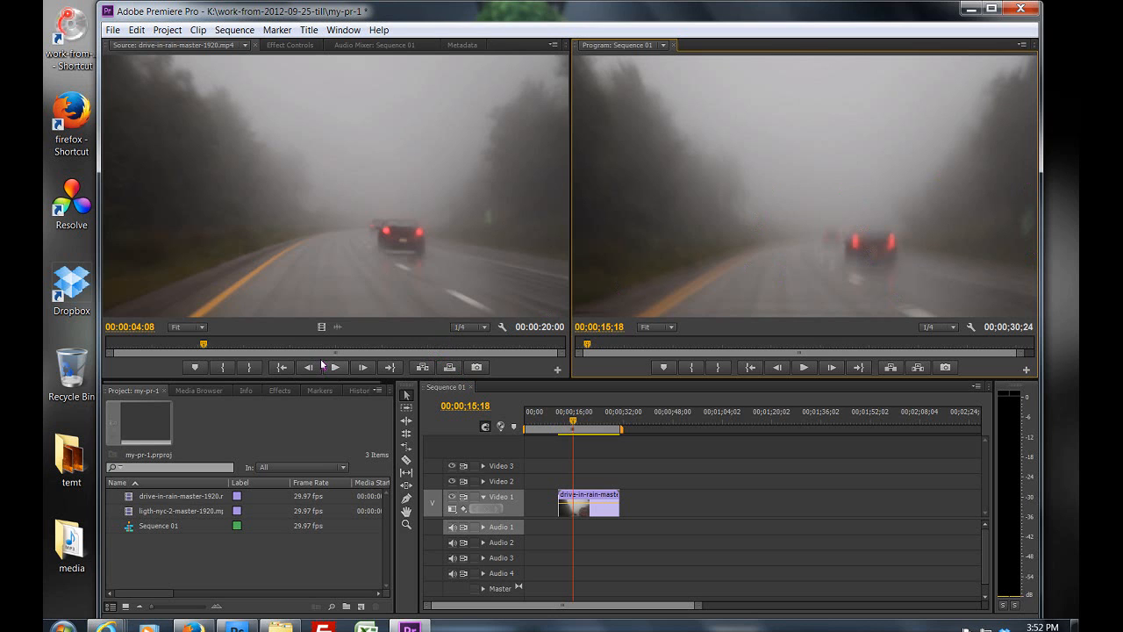
# Move the Source monitor's playhead to 00:00:06:20 in the drive-in-rain clip
pyautogui.click(215, 349)
pyautogui.moveTo(215, 349); pyautogui.dragTo(259, 363)
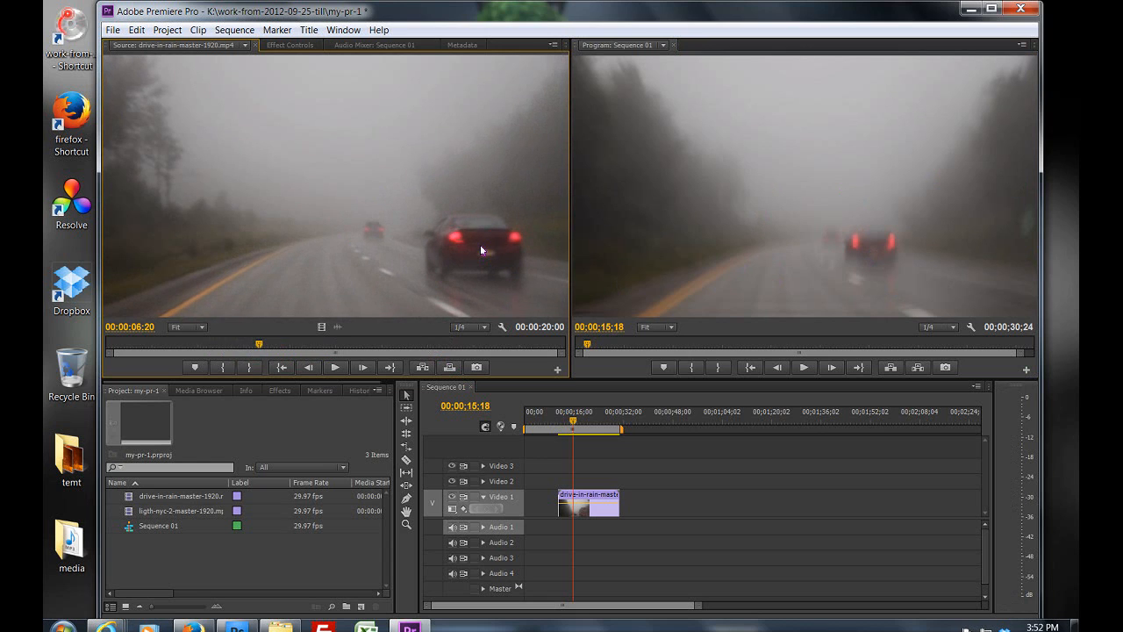
# Review the format and destination folder options for exporting the current Source monitor frame, and cancel the export
pyautogui.click(478, 369)
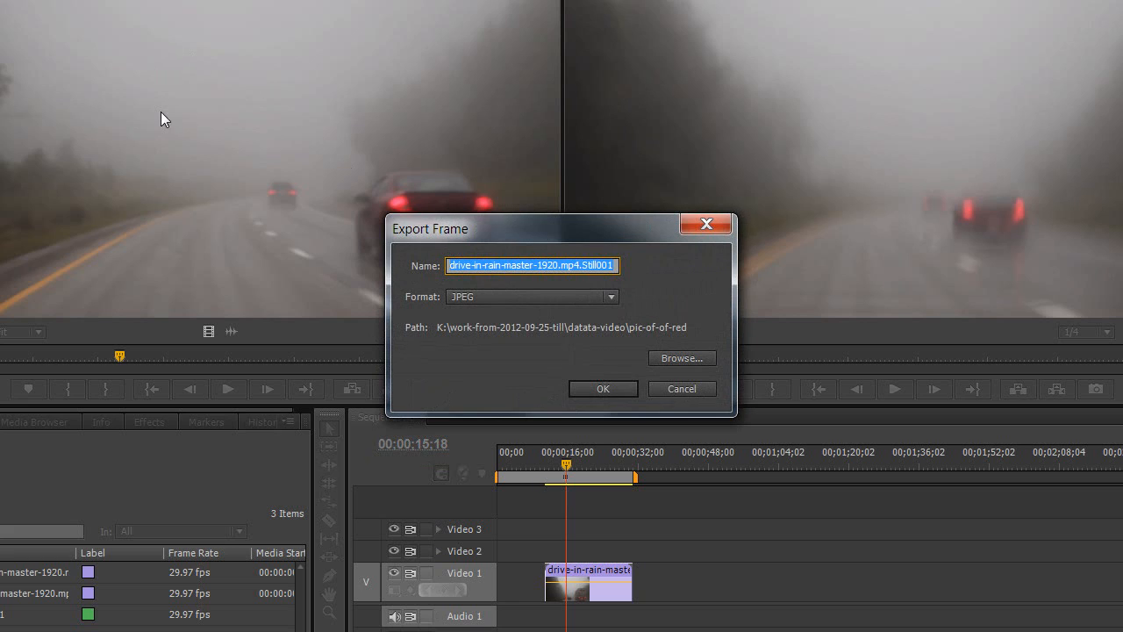
pyautogui.click(462, 296)
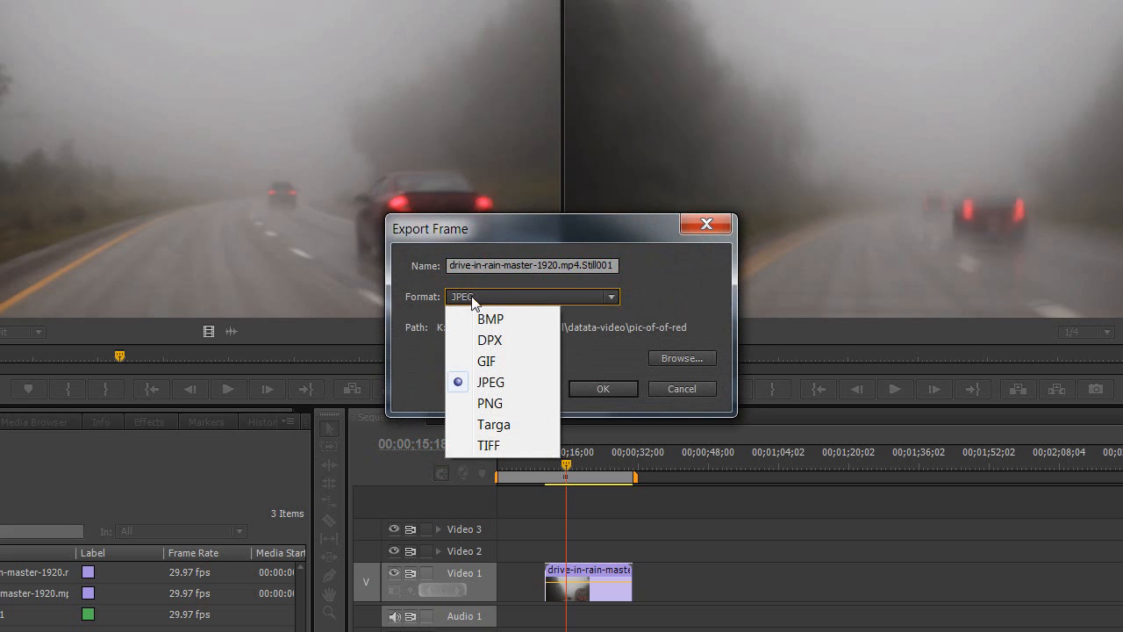
pyautogui.click(512, 381)
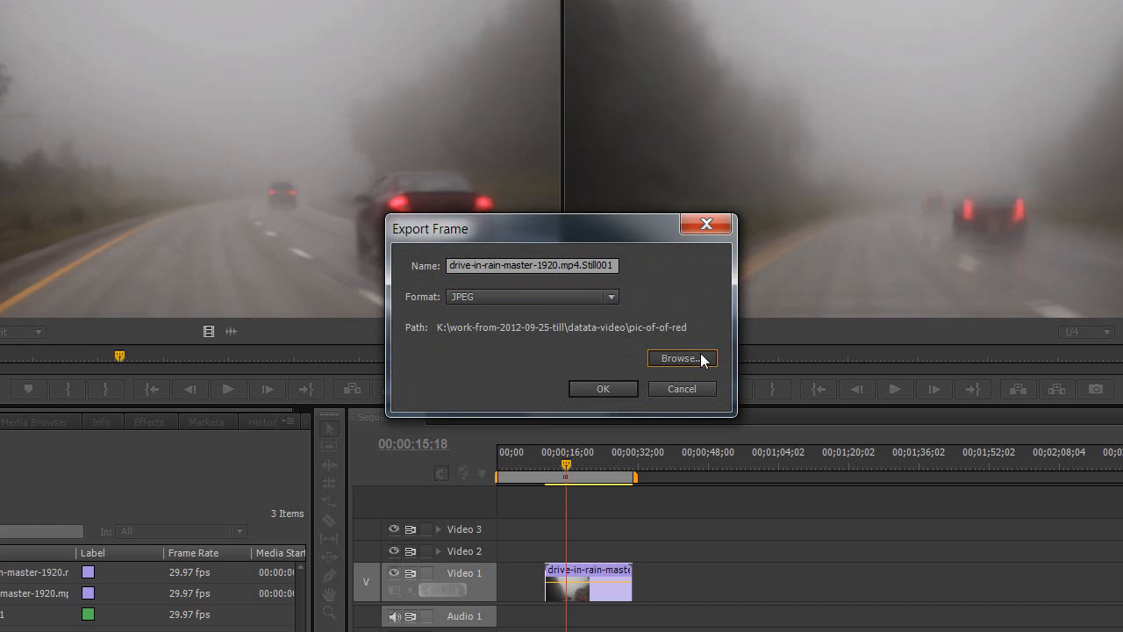
pyautogui.click(698, 359)
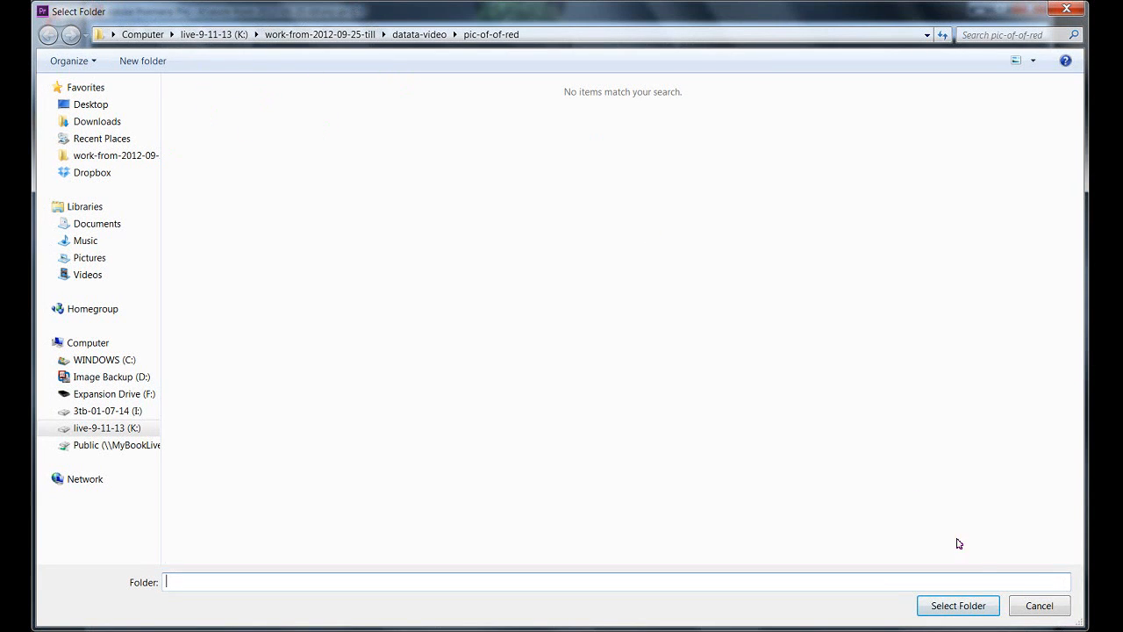
pyautogui.click(1040, 606)
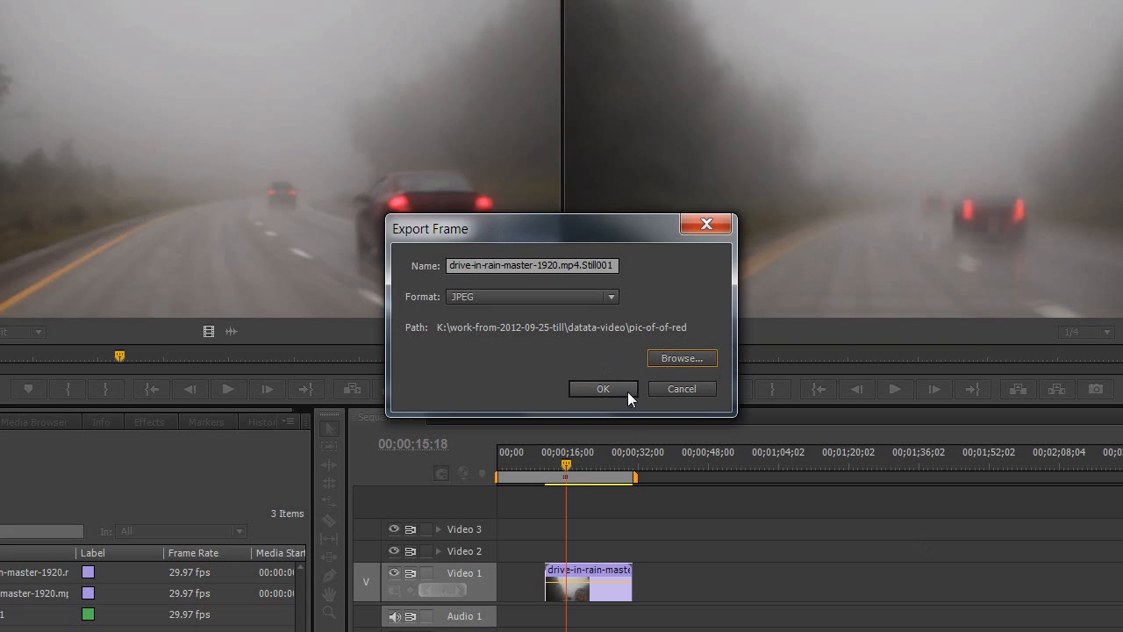
pyautogui.click(676, 384)
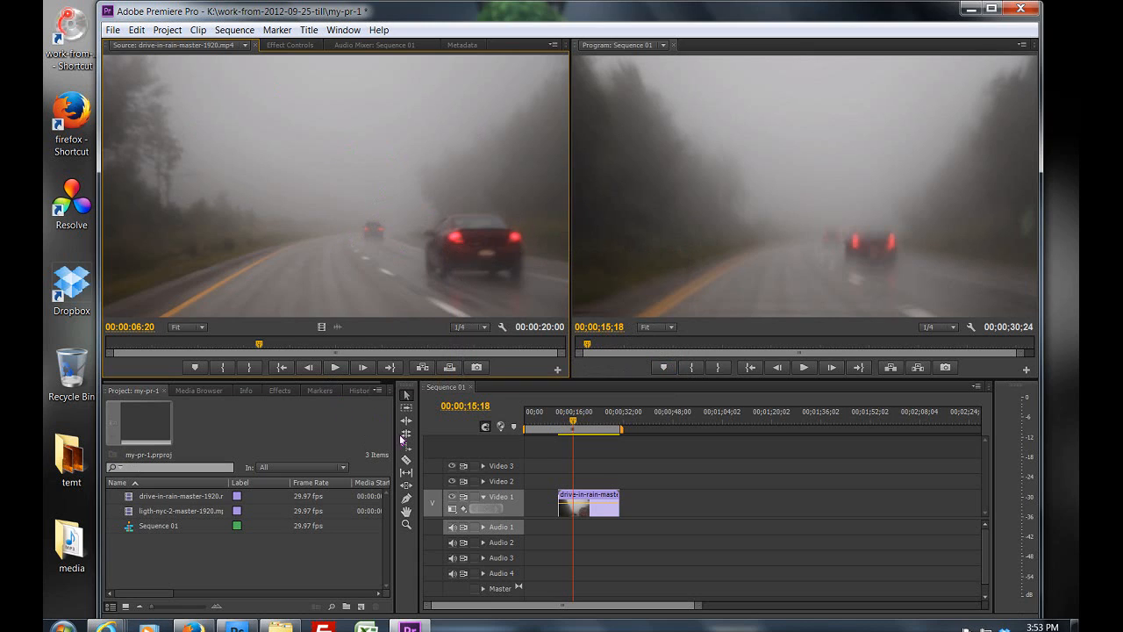
# Cut the drive-in-rain clip on Video 1 at 00;00;15;18 with the Razor tool
pyautogui.click(407, 386)
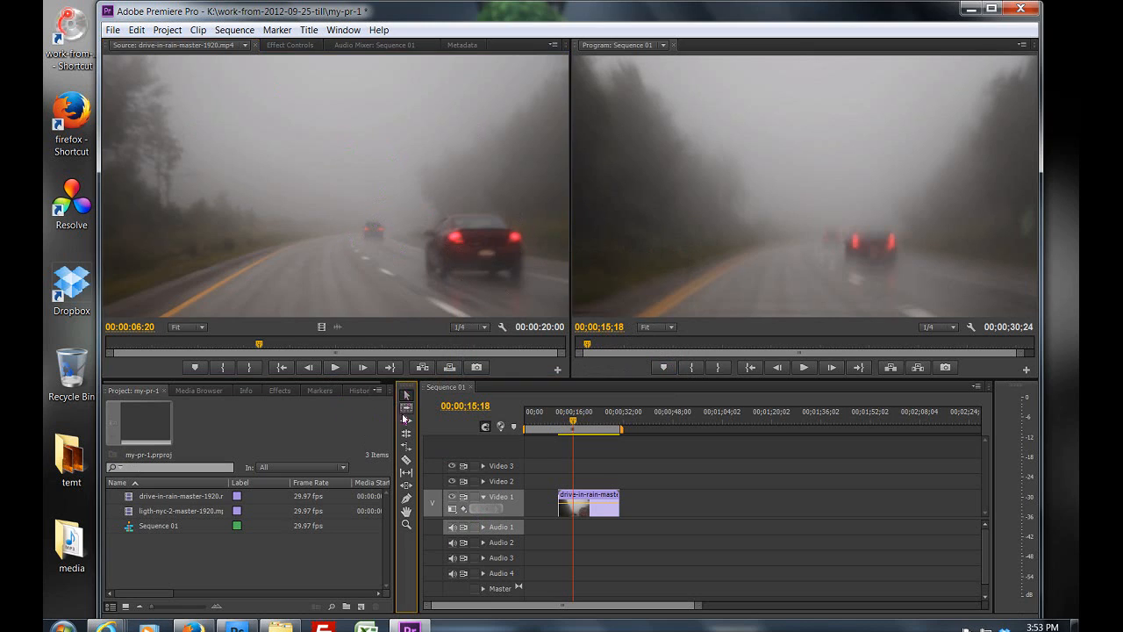
pyautogui.click(406, 460)
pyautogui.click(574, 499)
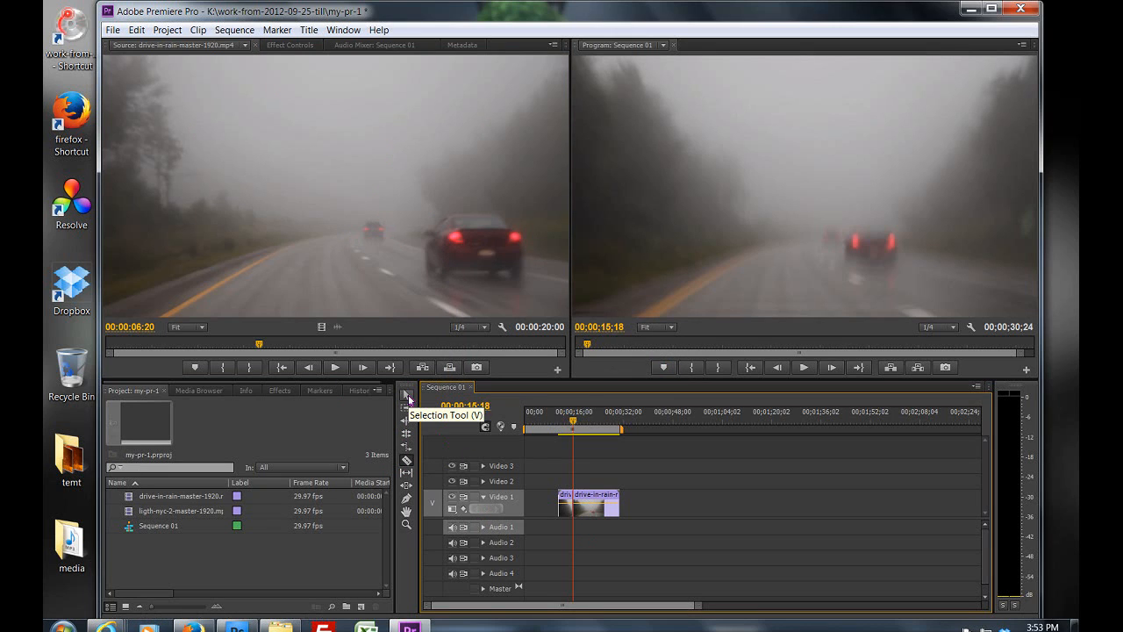
# Move the second piece of the cut drive-in-rain clip about 11 seconds later on Video 1, leaving a gap after the first
pyautogui.click(409, 399)
pyautogui.click(591, 500)
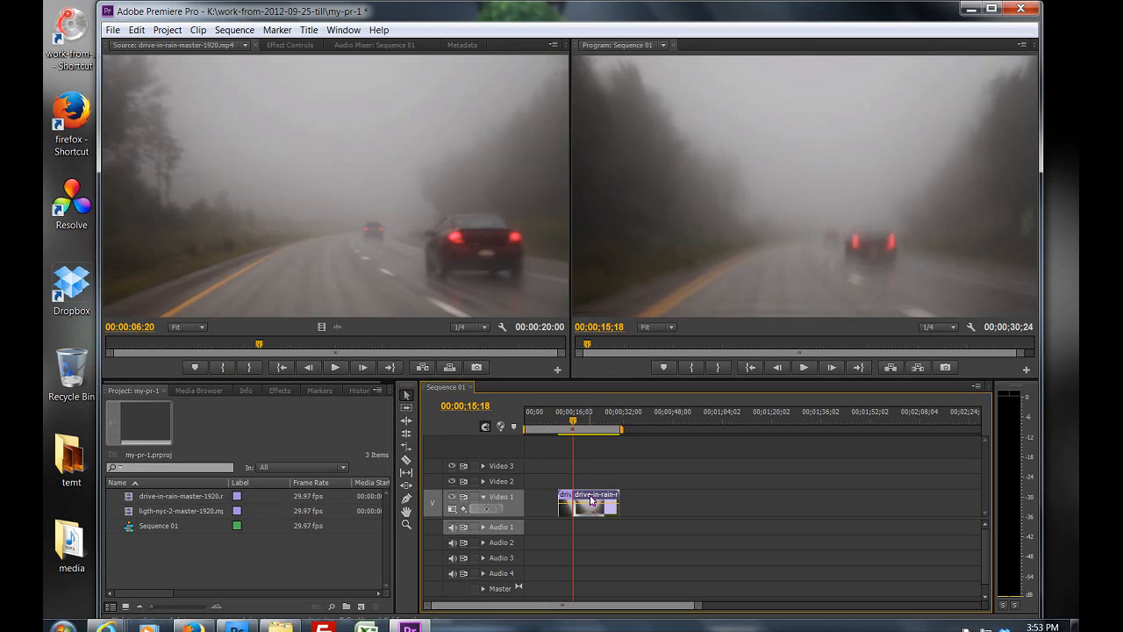
pyautogui.moveTo(591, 500); pyautogui.dragTo(625, 501)
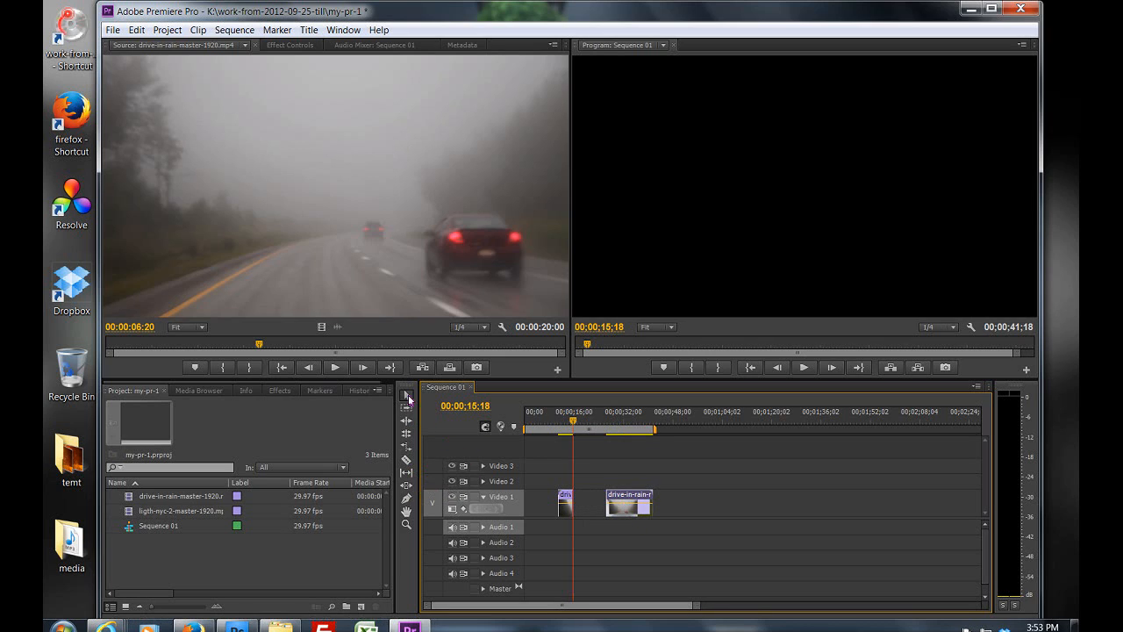
# Activate the Razor tool and move the sequence playhead to 00;00;23;23, in the gap between the two pieces
pyautogui.click(406, 459)
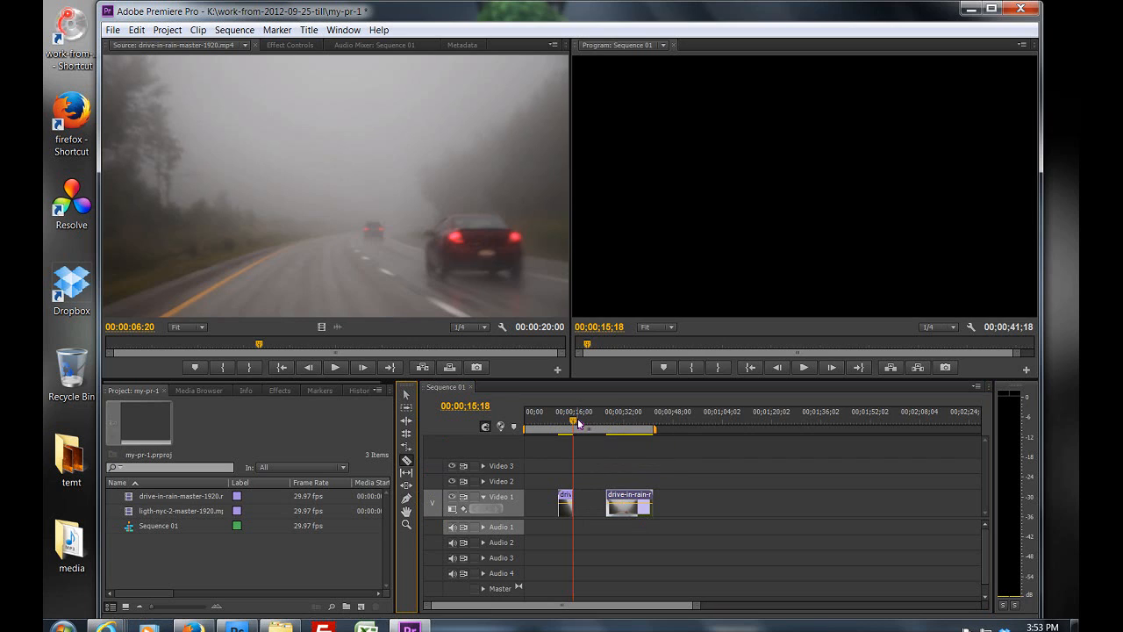
pyautogui.moveTo(572, 427); pyautogui.dragTo(600, 431)
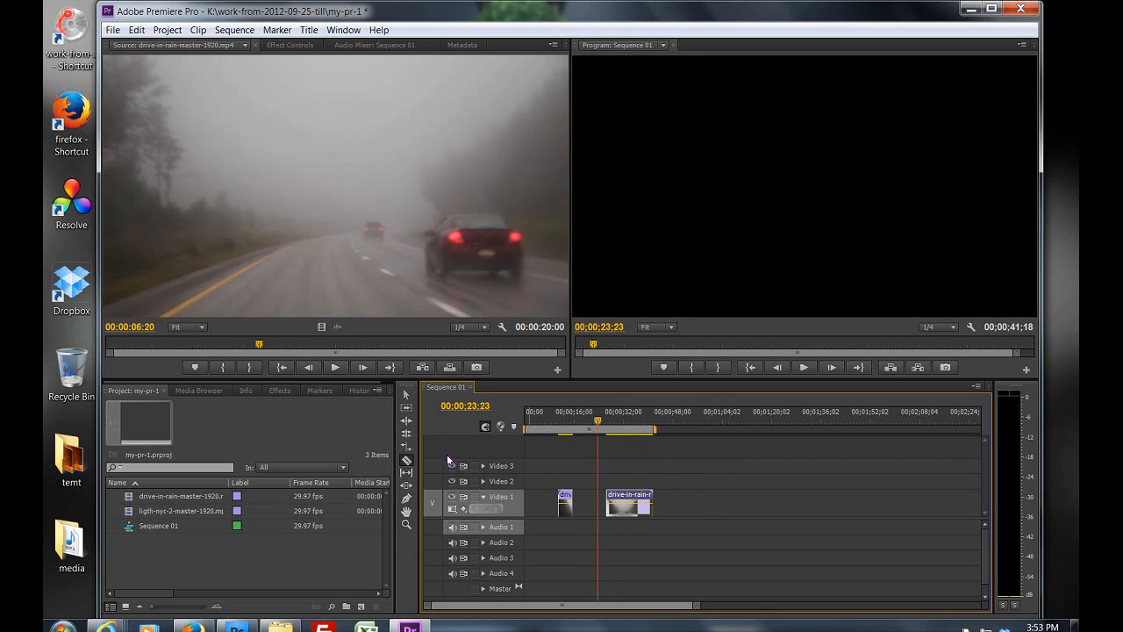
# Browse the Video Effects categories and the Color Correction effects in the effects library
pyautogui.click(286, 391)
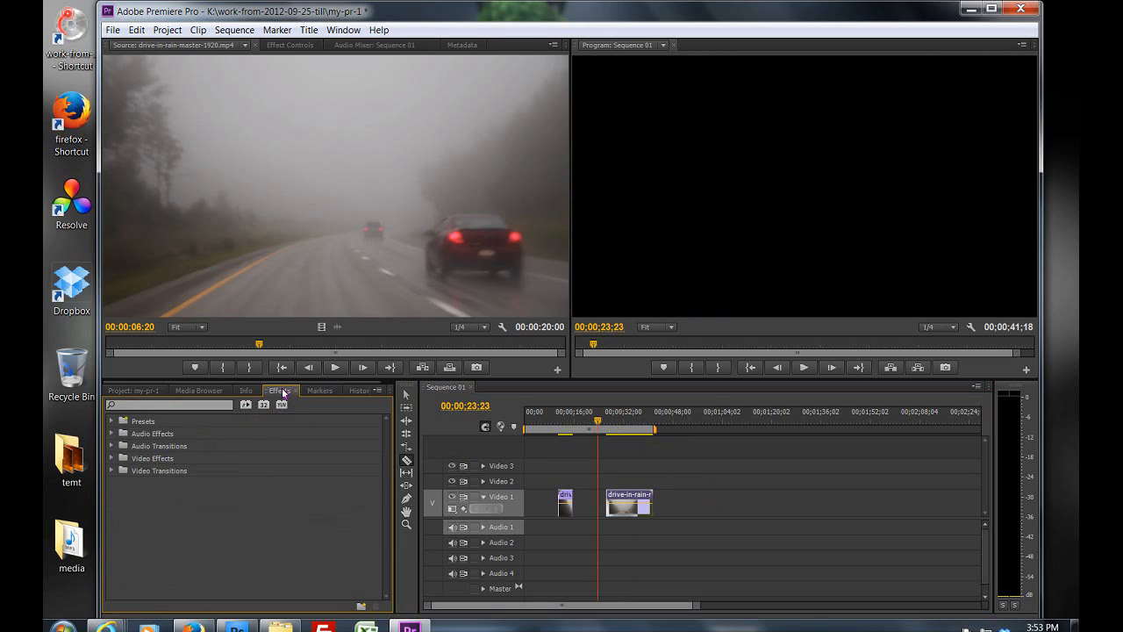
pyautogui.click(111, 458)
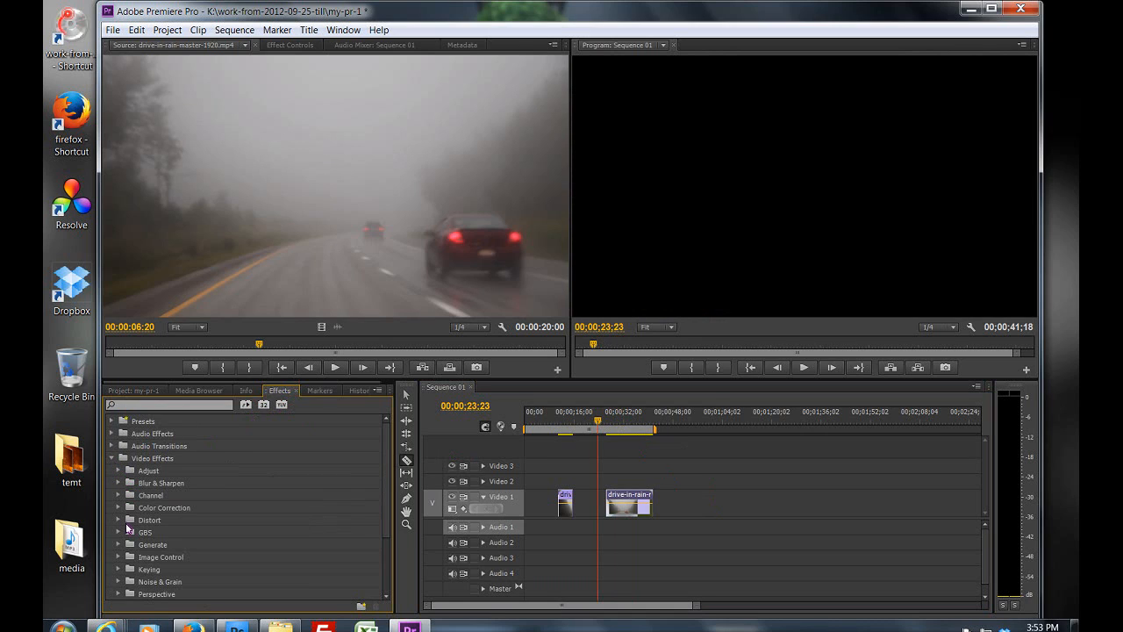
pyautogui.click(118, 507)
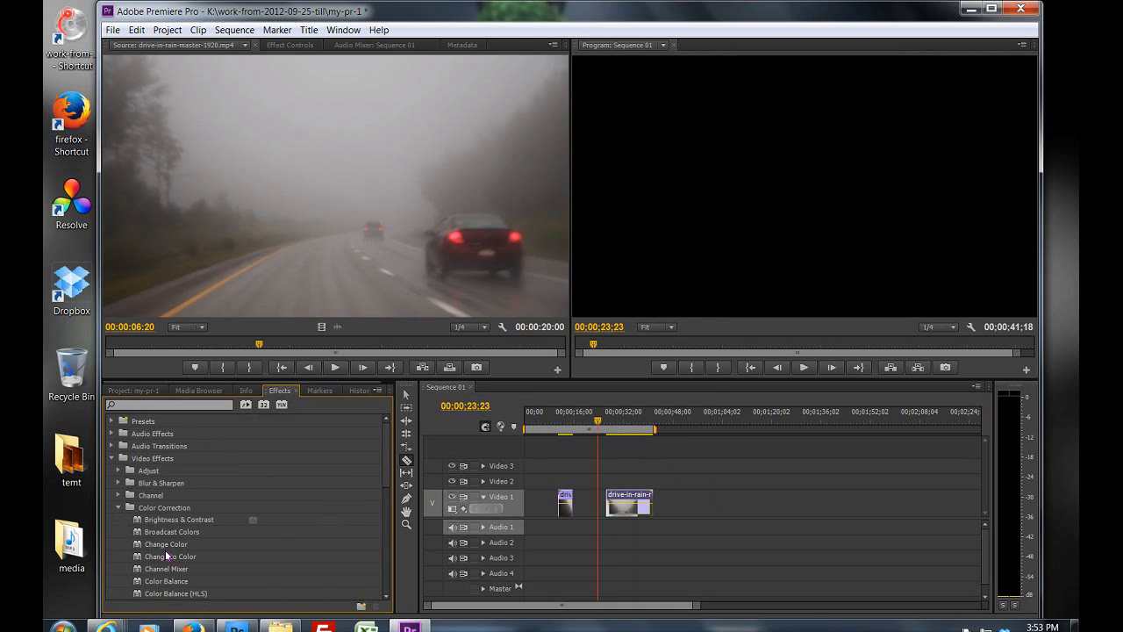
pyautogui.click(118, 507)
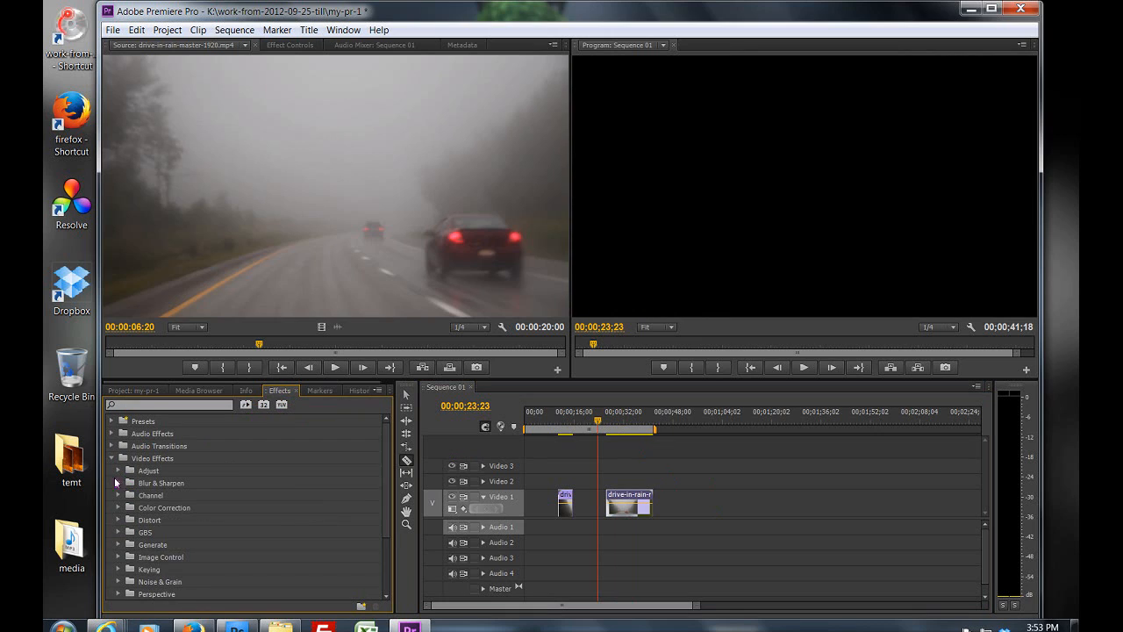
pyautogui.click(112, 458)
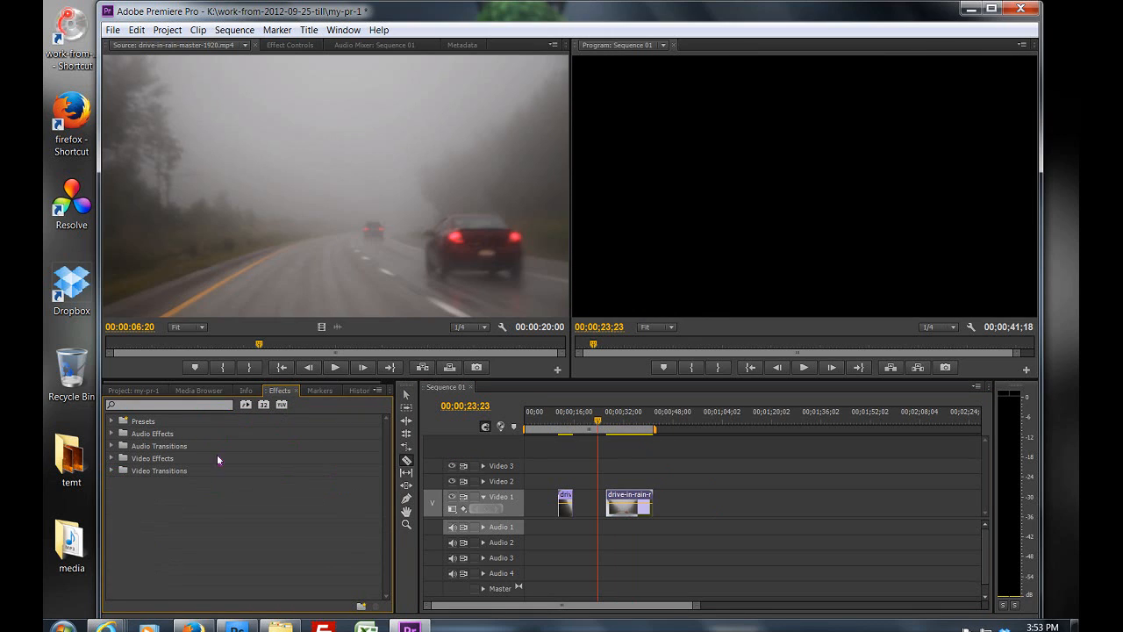
# Try a Cross Dissolve transition at the start of the second drive-in-rain piece on Video 1, and undo it
pyautogui.click(112, 471)
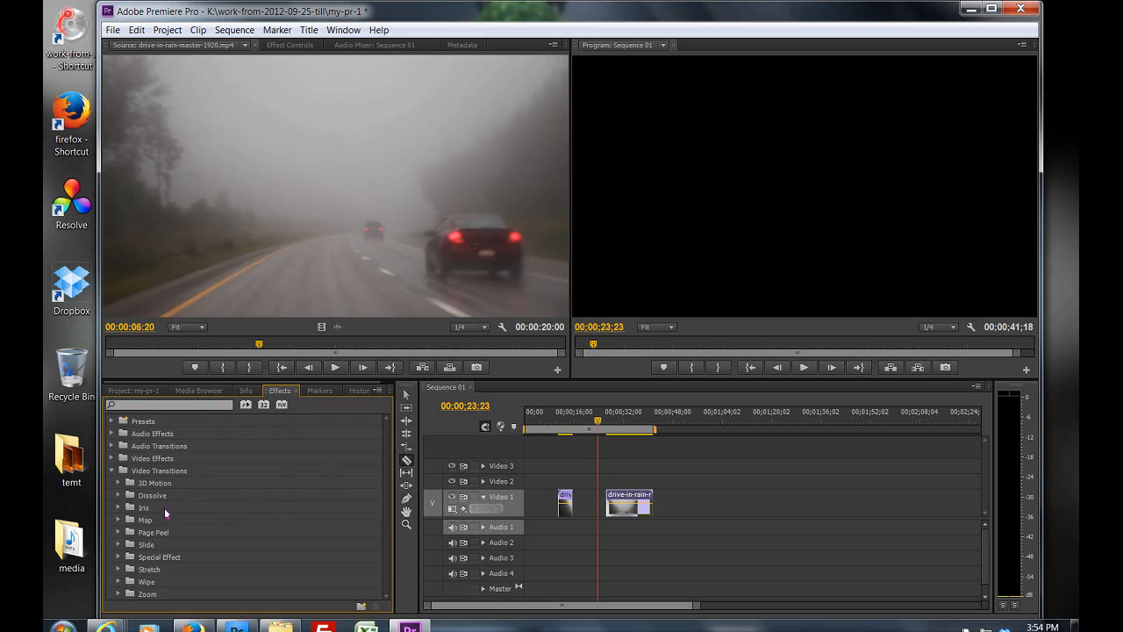
pyautogui.click(117, 495)
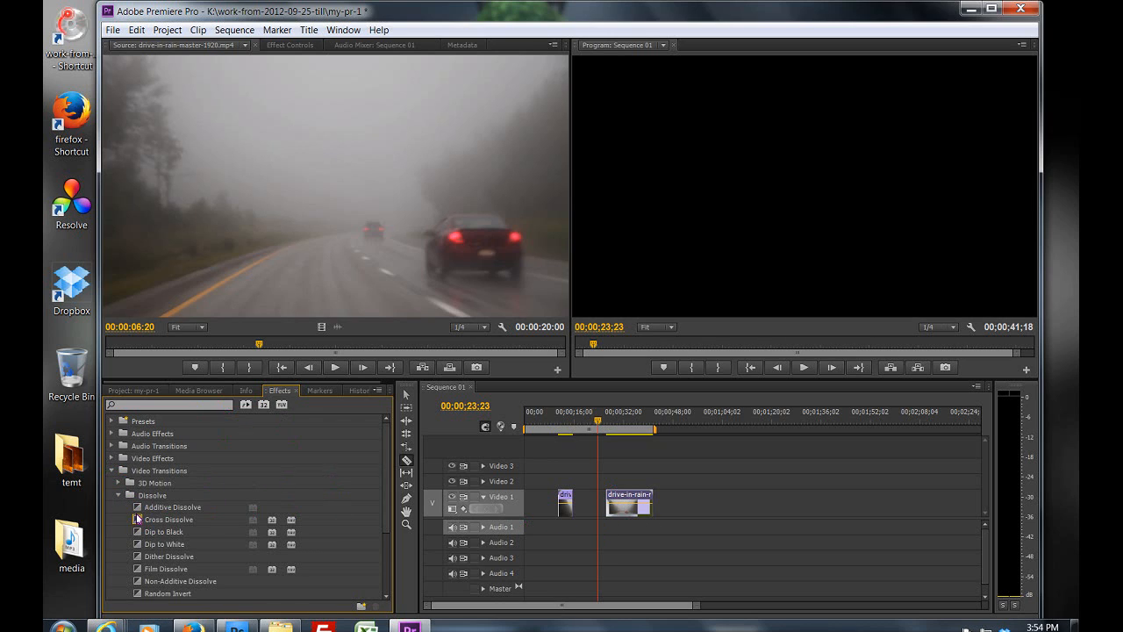
pyautogui.click(138, 518)
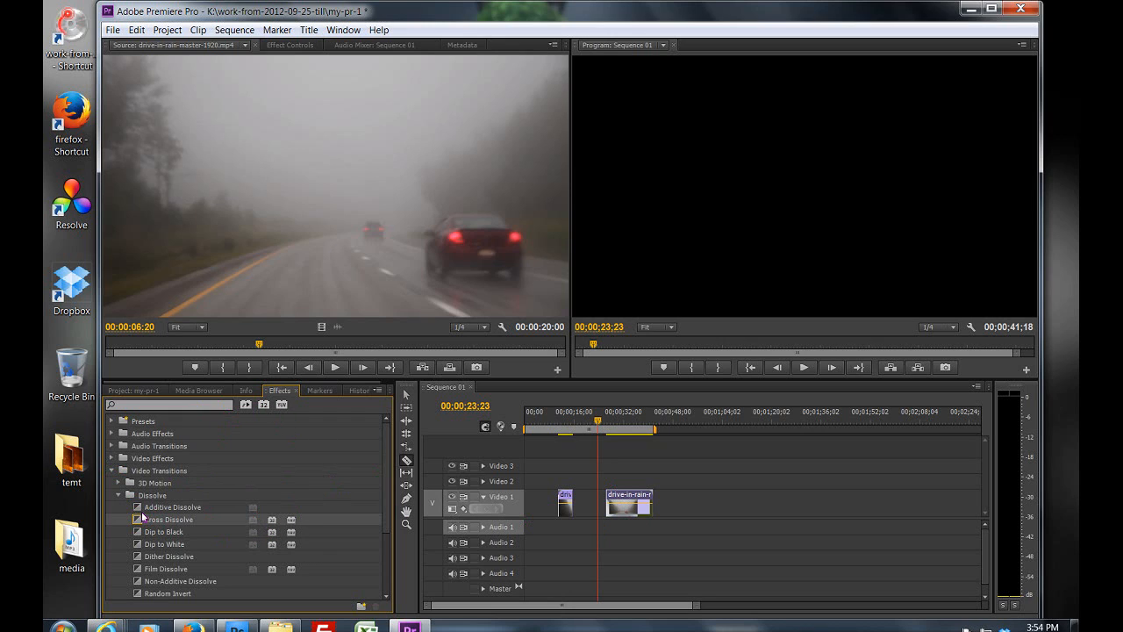
pyautogui.moveTo(138, 520); pyautogui.dragTo(604, 474)
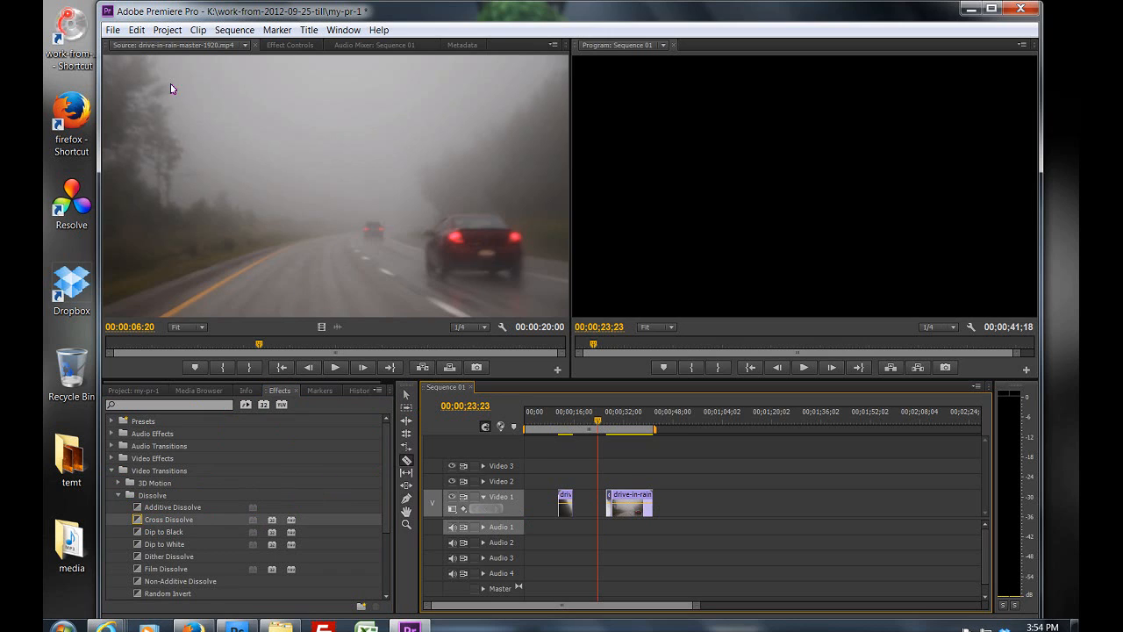
pyautogui.click(136, 29)
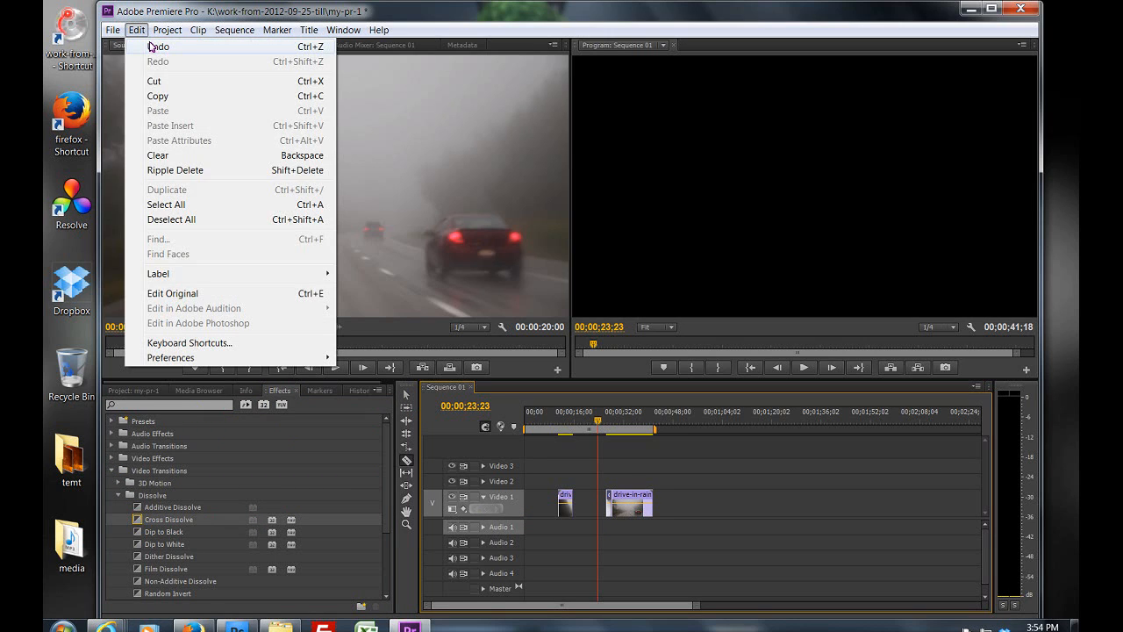
pyautogui.click(155, 44)
# Place the first drive-in-rain piece directly after the second on Video 1 and apply a Cross Dissolve at the cut between them
pyautogui.click(406, 394)
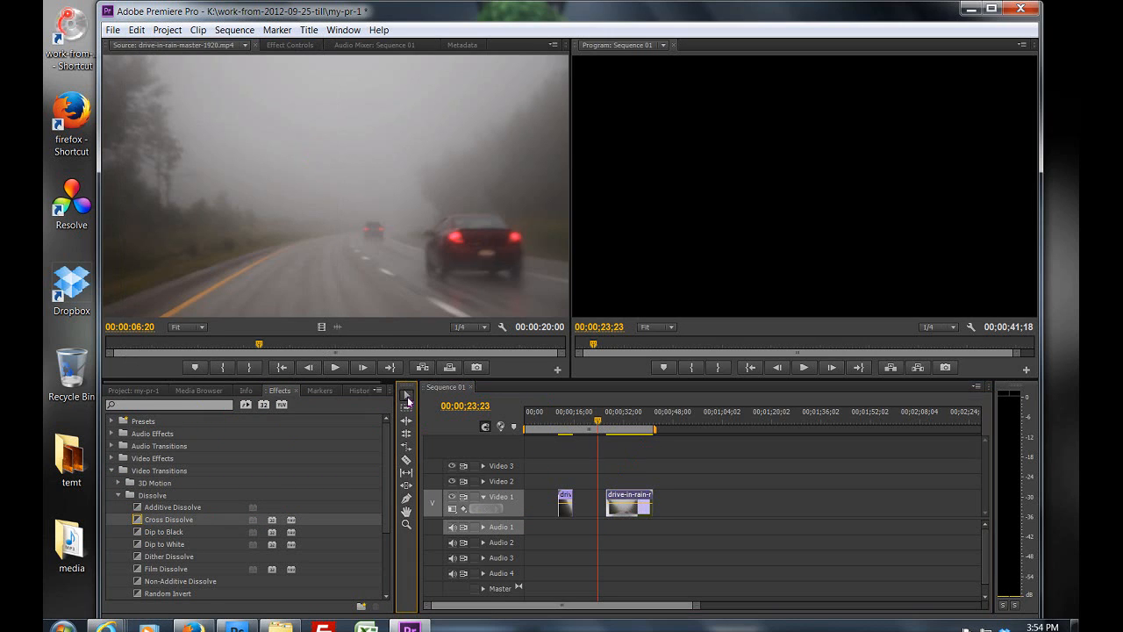
pyautogui.moveTo(620, 497); pyautogui.dragTo(677, 497)
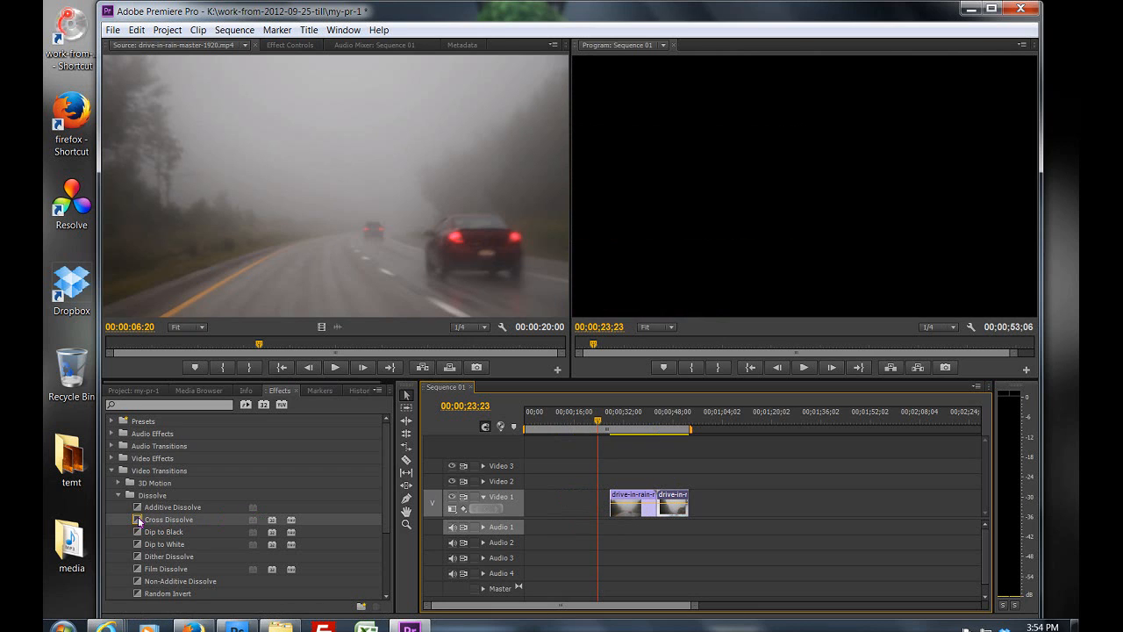
pyautogui.moveTo(138, 521); pyautogui.dragTo(664, 502)
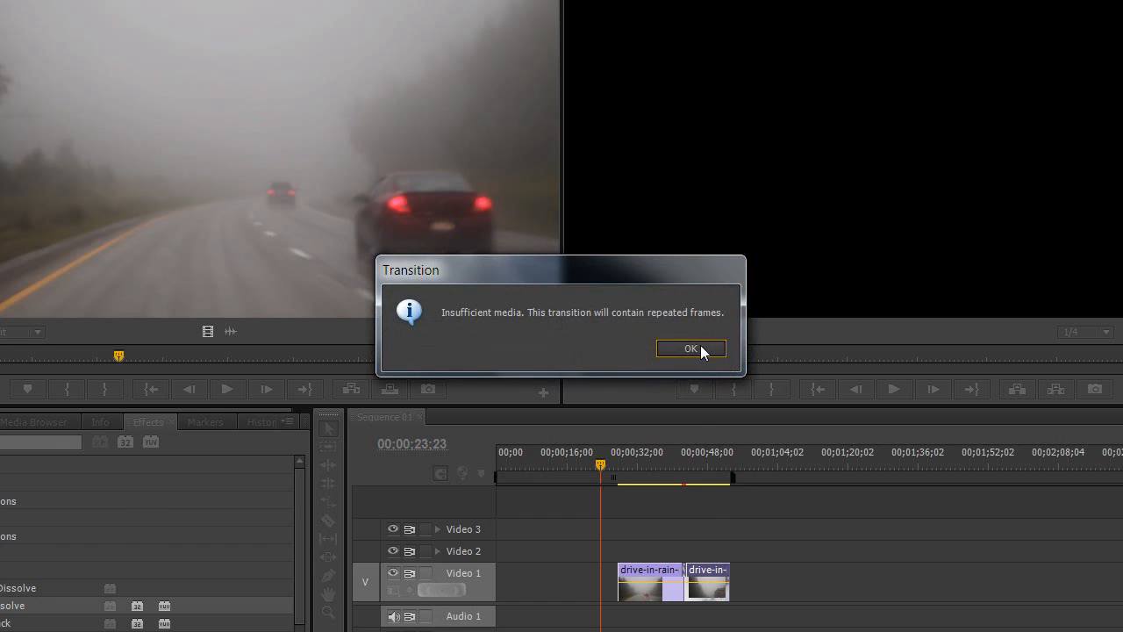
pyautogui.click(691, 349)
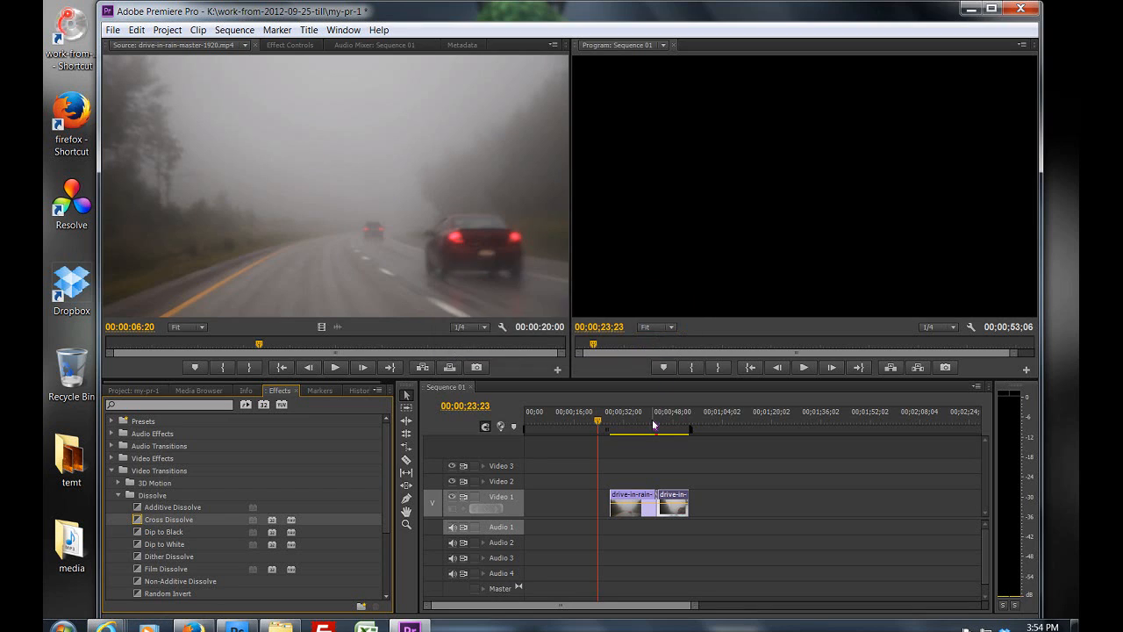
# Play the sequence across the Cross Dissolve between the two drive-in-rain pieces to check the transition
pyautogui.click(652, 417)
pyautogui.press('space')
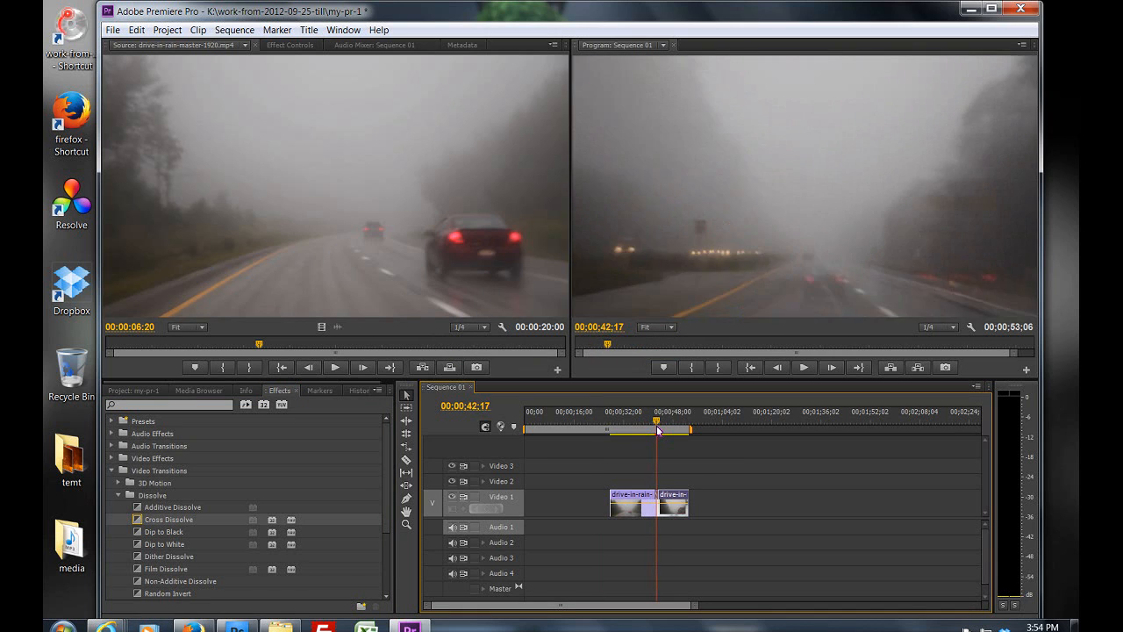
pyautogui.click(655, 419)
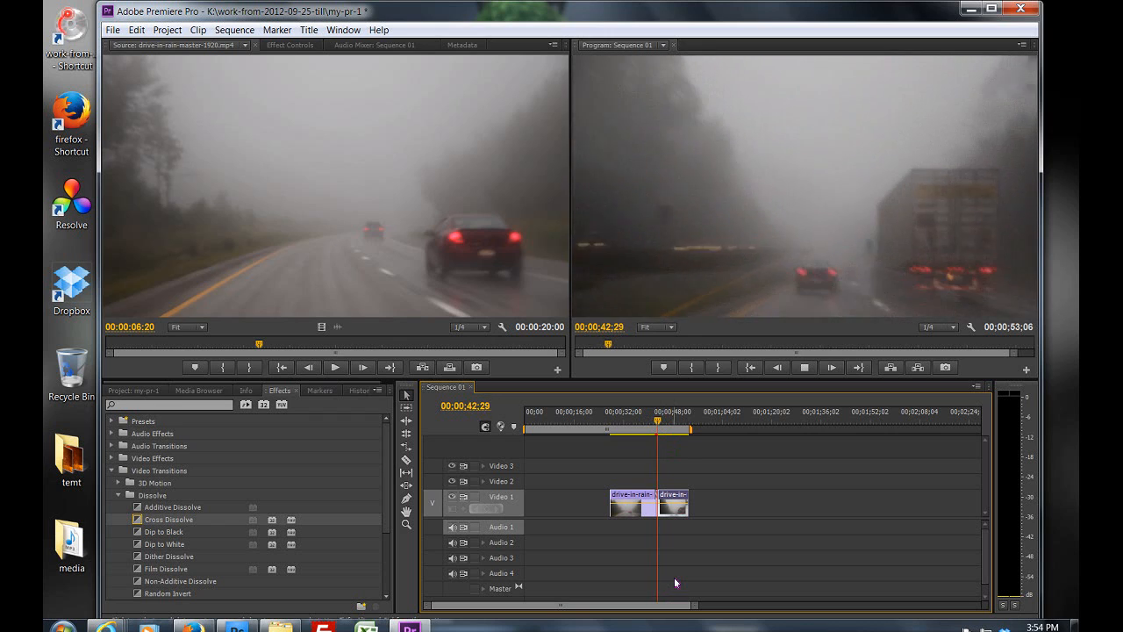
pyautogui.press('space')
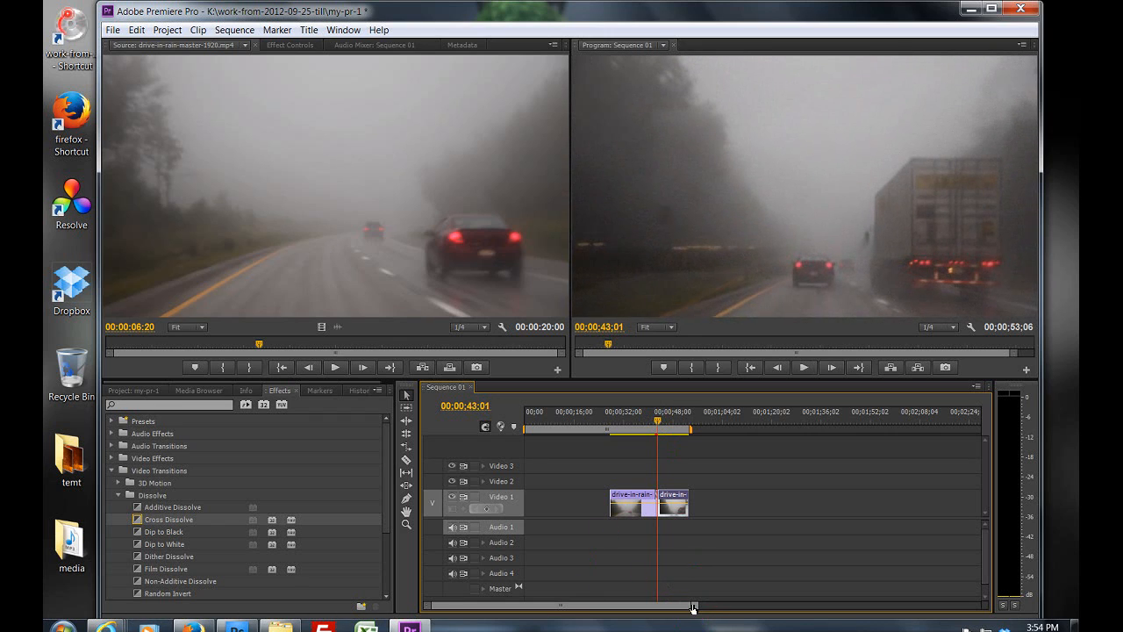
# Lengthen the Cross Dissolve between the two pieces, starting it about 20 frames earlier and extending its end
pyautogui.moveTo(693, 607); pyautogui.dragTo(514, 609)
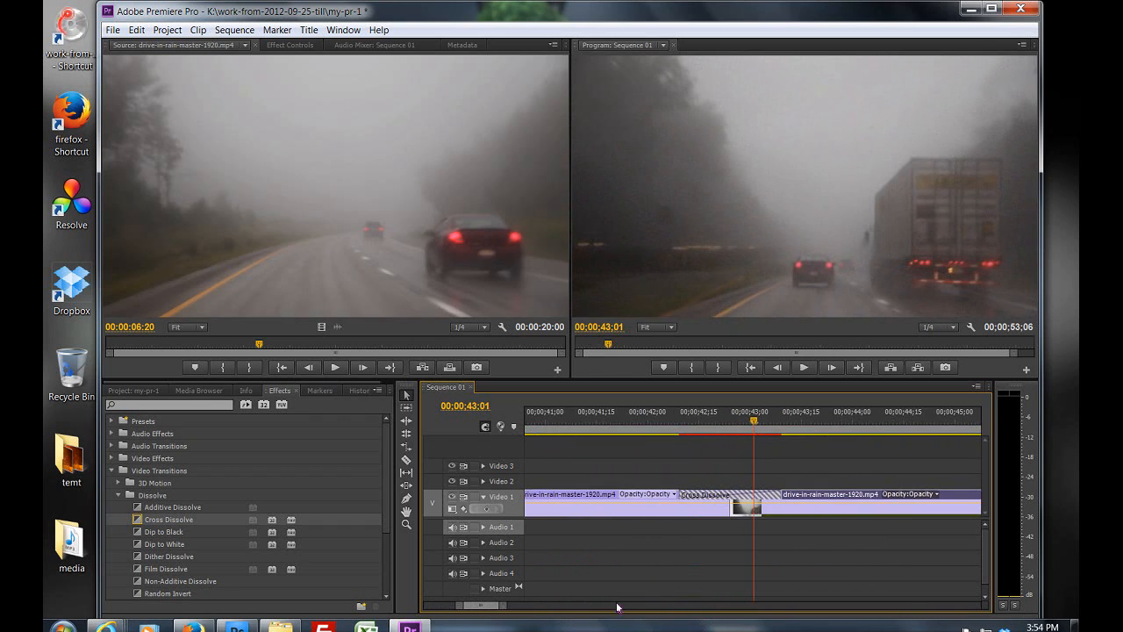
pyautogui.moveTo(681, 493); pyautogui.dragTo(612, 493)
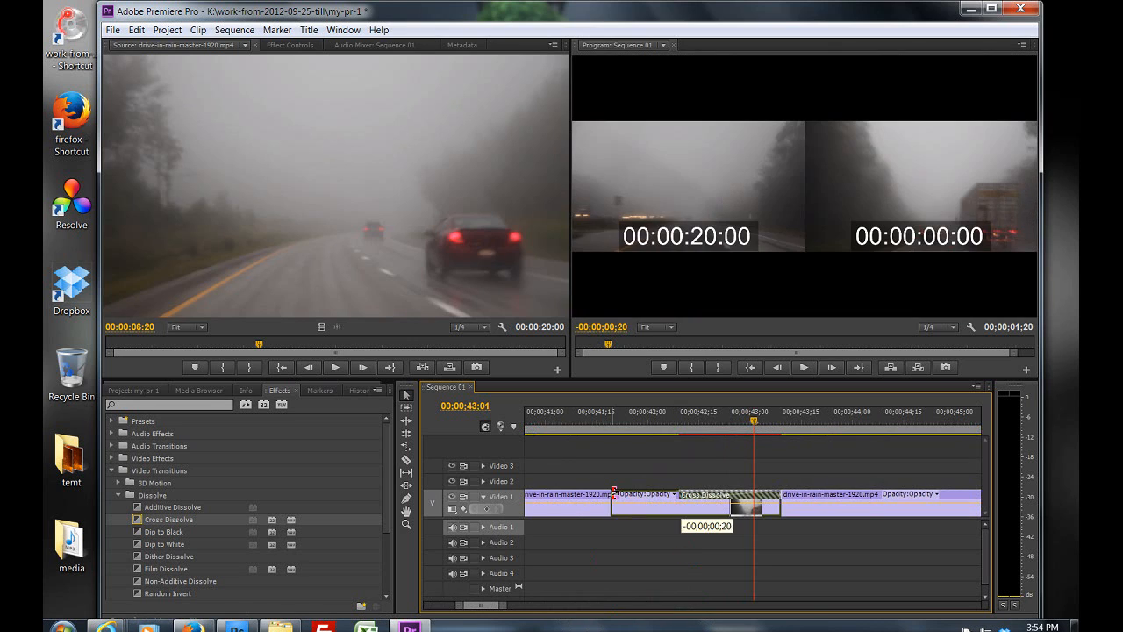
pyautogui.moveTo(781, 493); pyautogui.dragTo(876, 483)
pyautogui.moveTo(500, 606); pyautogui.dragTo(625, 621)
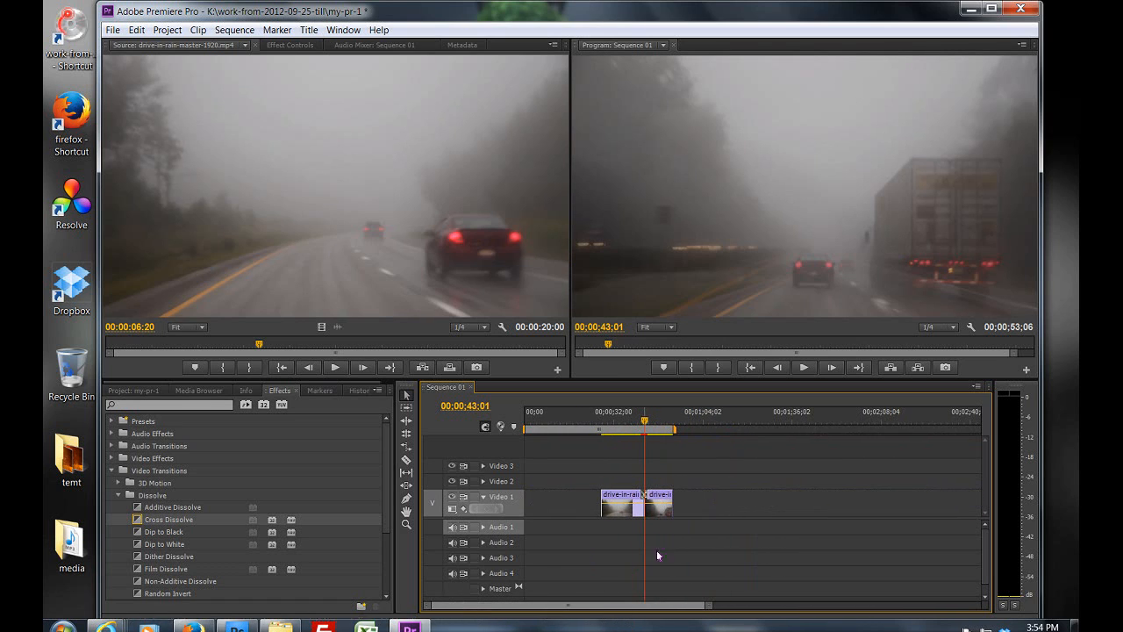
# Set the work area from 00;00;27;18 to 00;00;53;06, around the two pieces, and play the sequence from 00;00;27;13
pyautogui.click(611, 413)
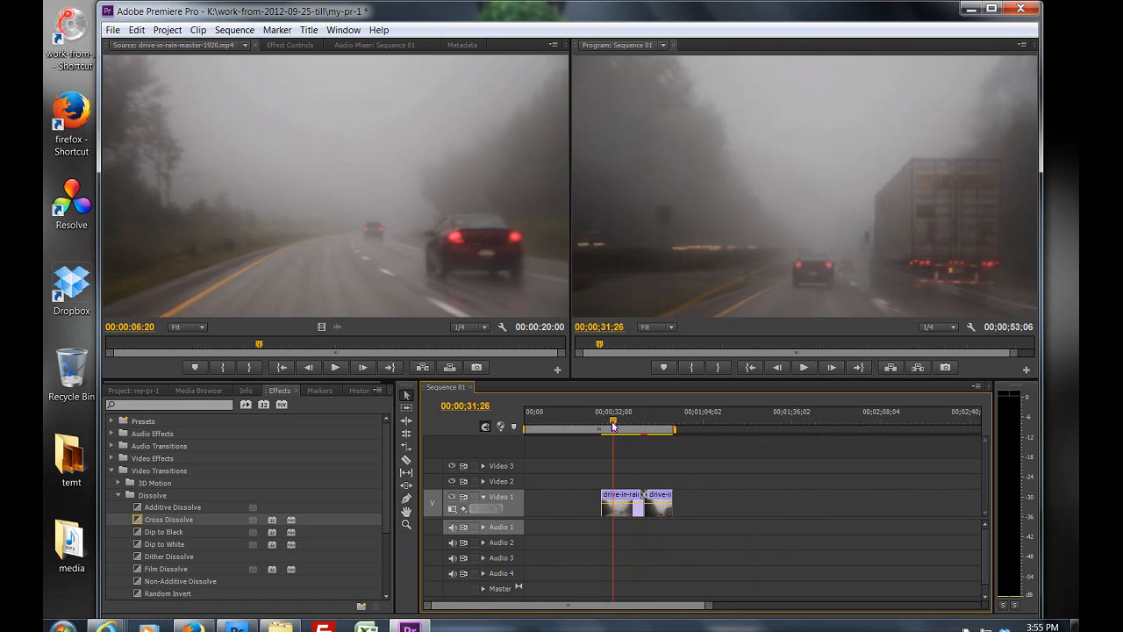
pyautogui.moveTo(523, 429); pyautogui.dragTo(601, 431)
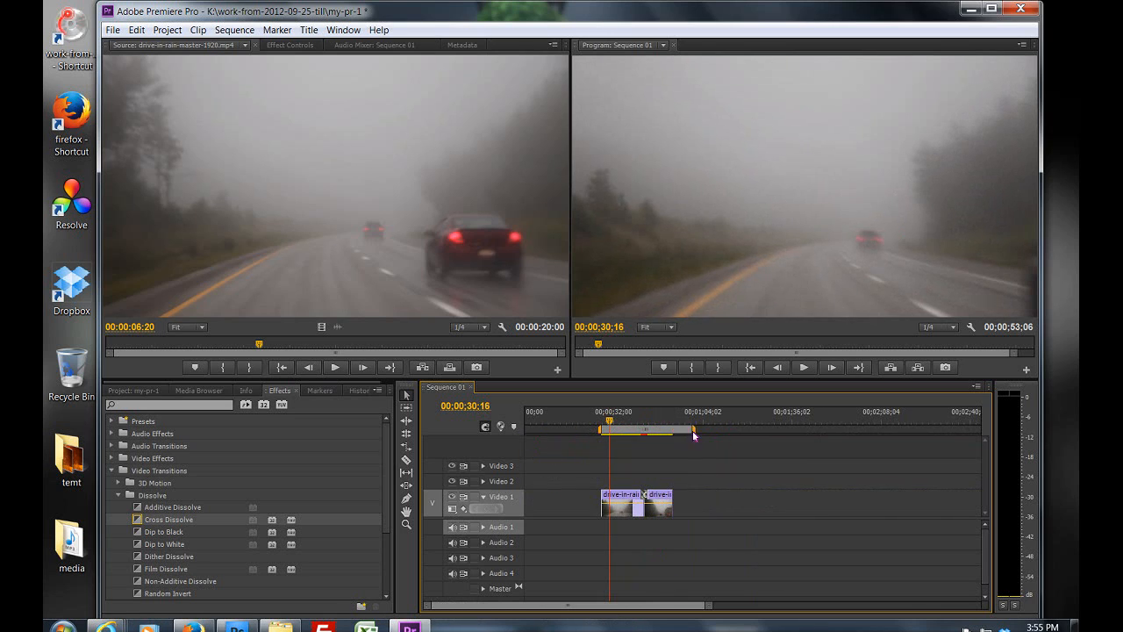
pyautogui.moveTo(610, 421); pyautogui.dragTo(600, 422)
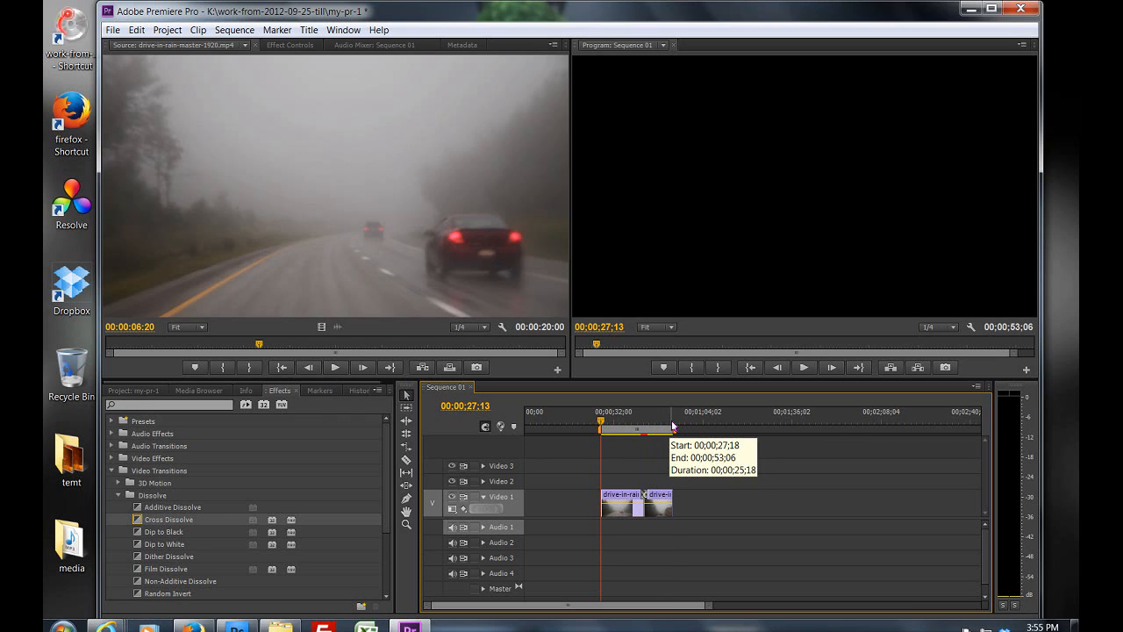
pyautogui.press('space')
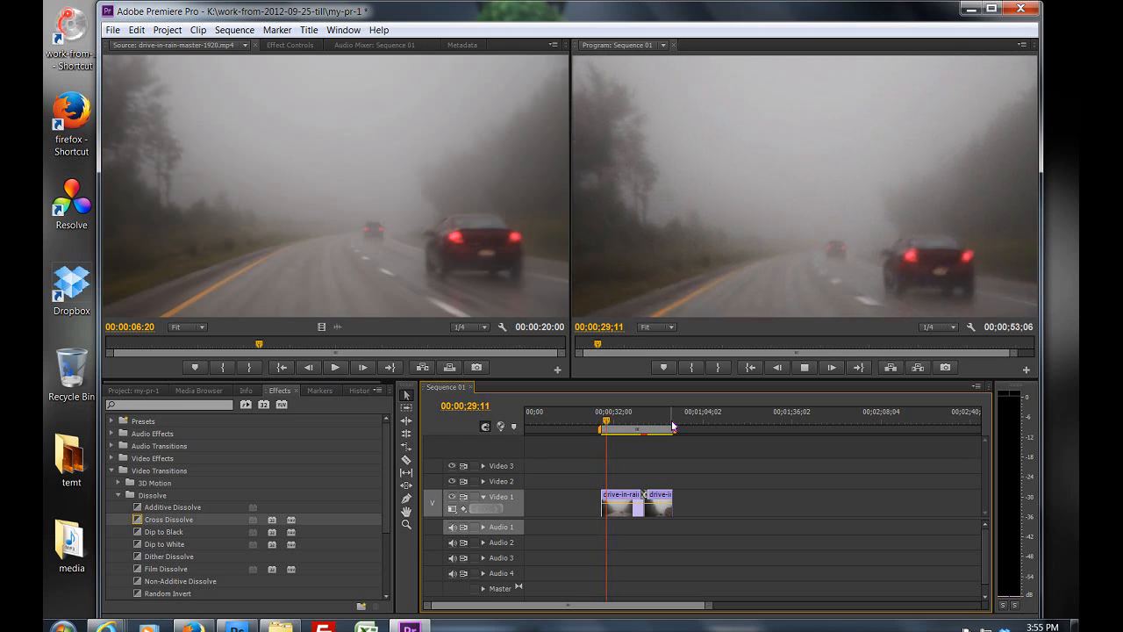
pyautogui.press('space')
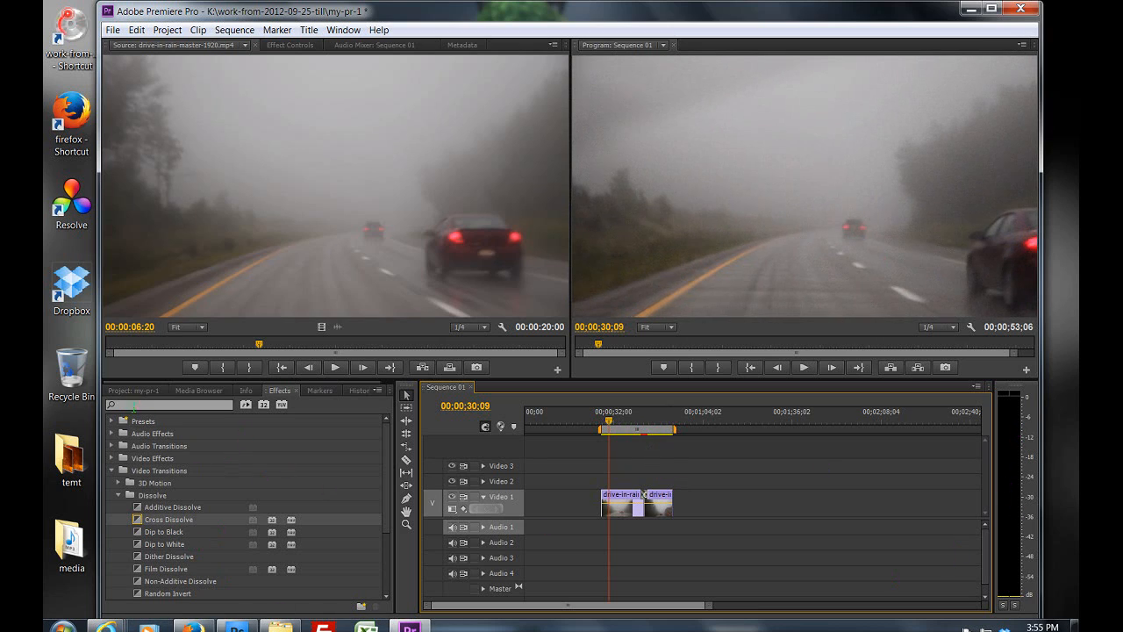
# Examine the project's drive-in-rain and ligth-nyc-2 clips and Sequence 01, viewing the thumbnail and properties of each
pyautogui.click(134, 390)
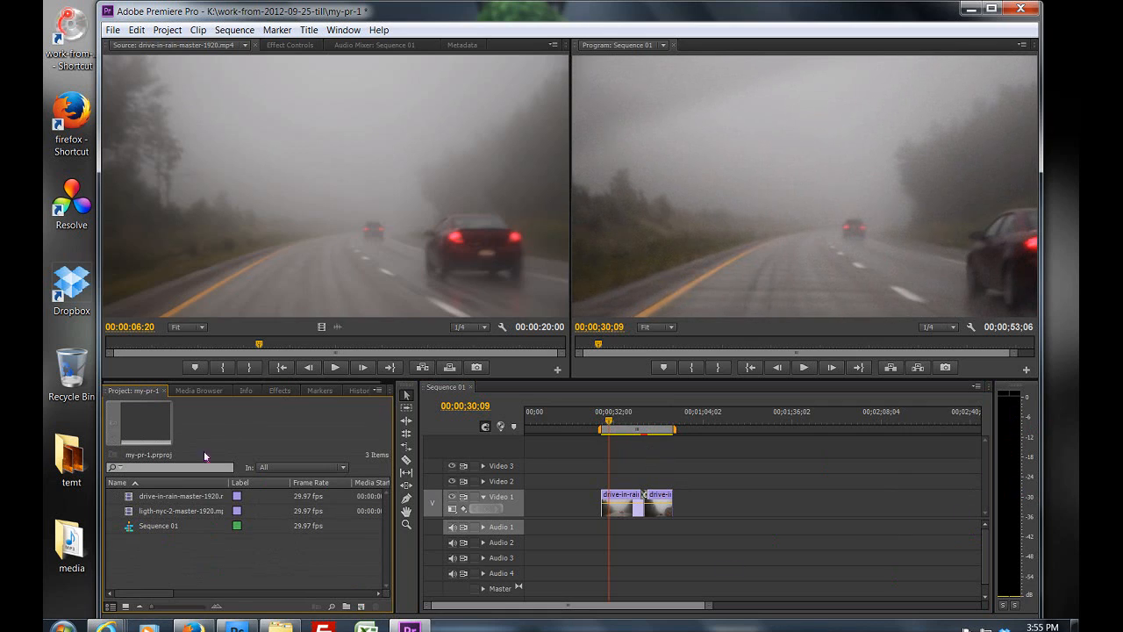
pyautogui.click(128, 498)
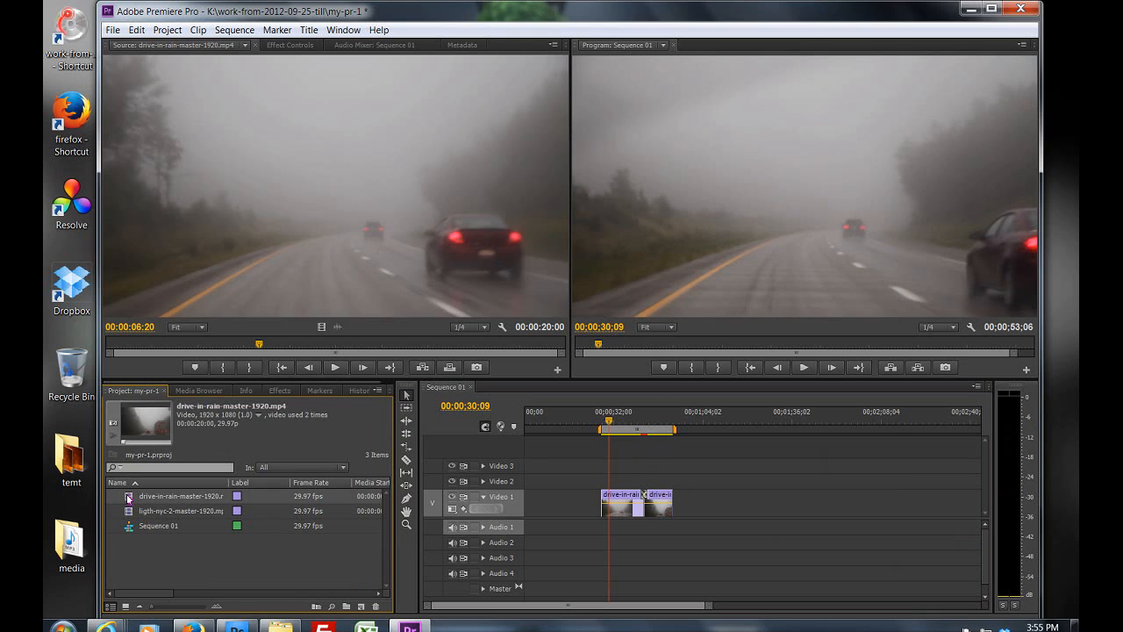
pyautogui.click(131, 512)
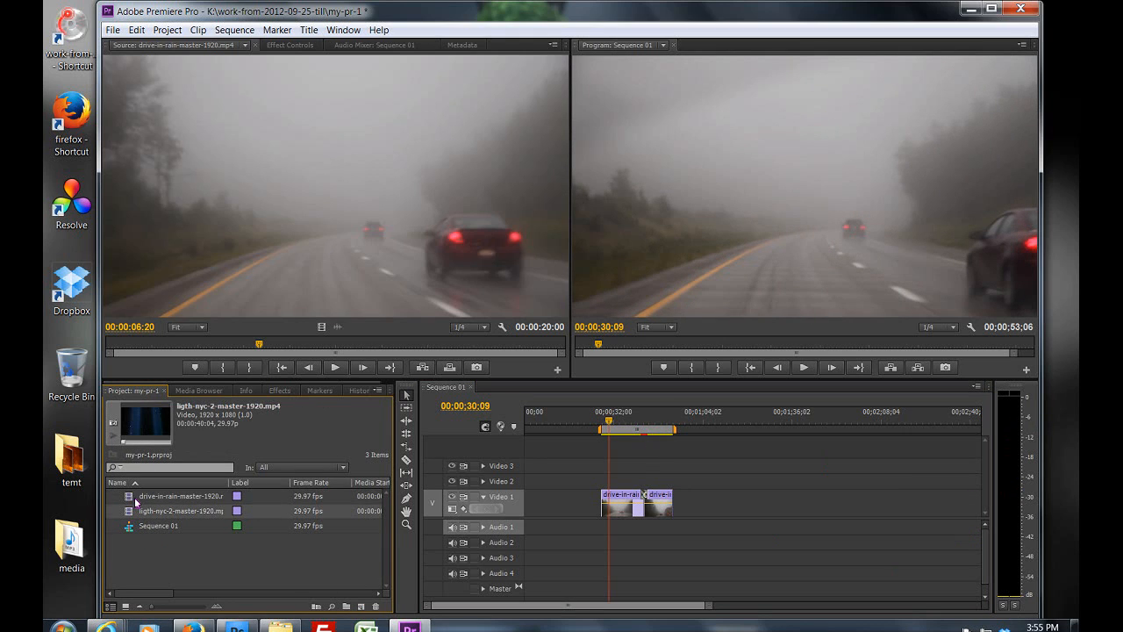
pyautogui.click(128, 500)
pyautogui.click(133, 514)
pyautogui.click(144, 542)
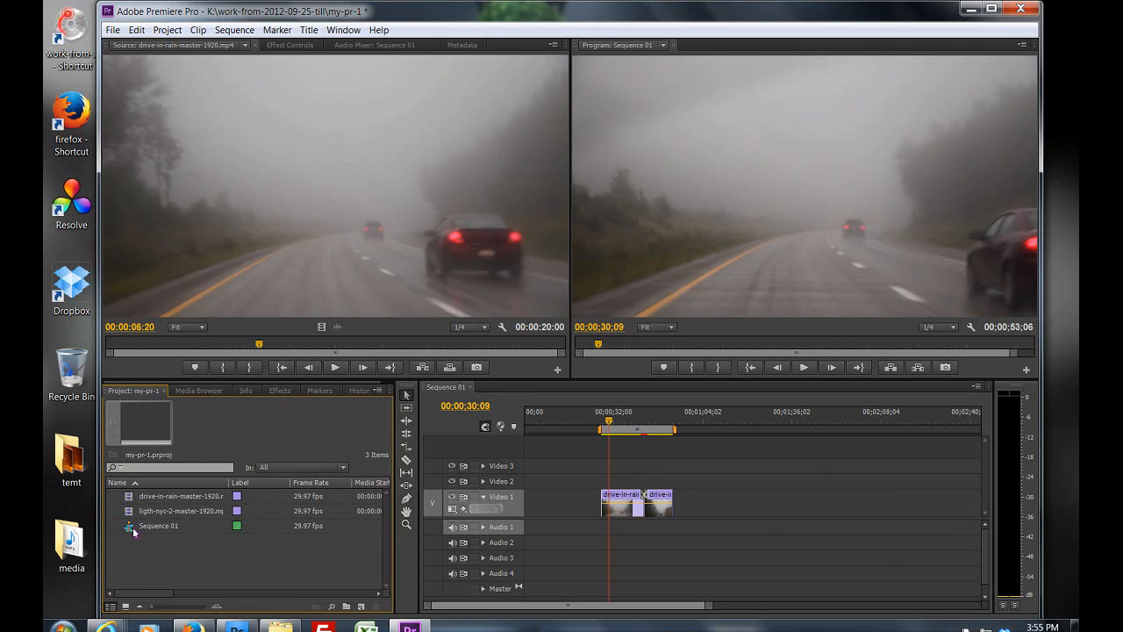
pyautogui.click(134, 530)
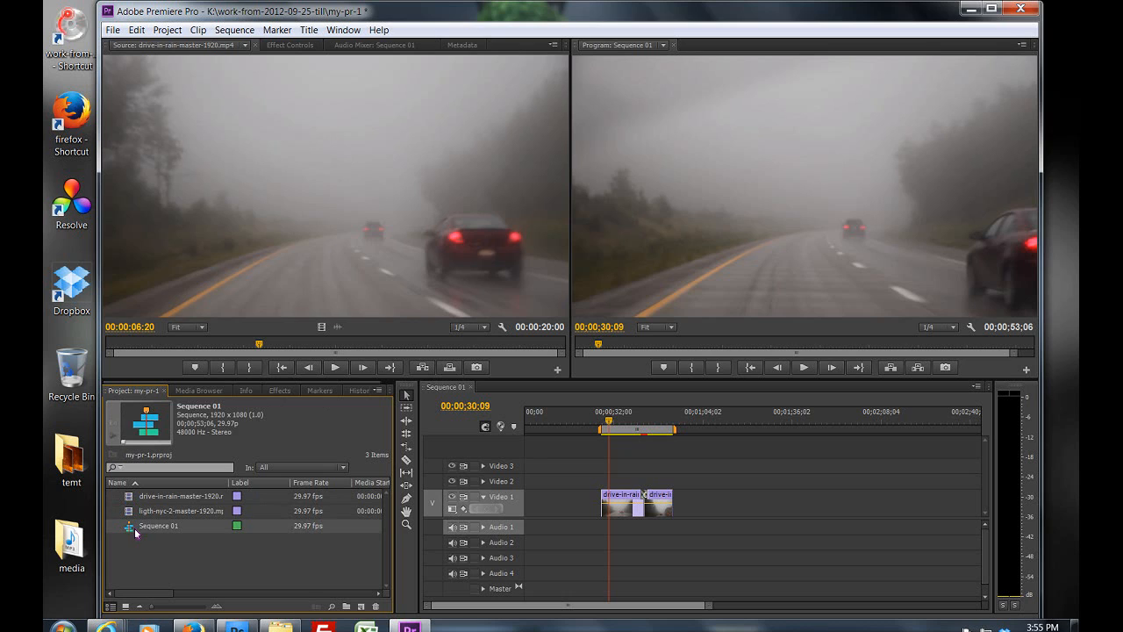
# Close the Sequence 01 timeline and reopen it from the project's items
pyautogui.click(453, 391)
pyautogui.click(473, 387)
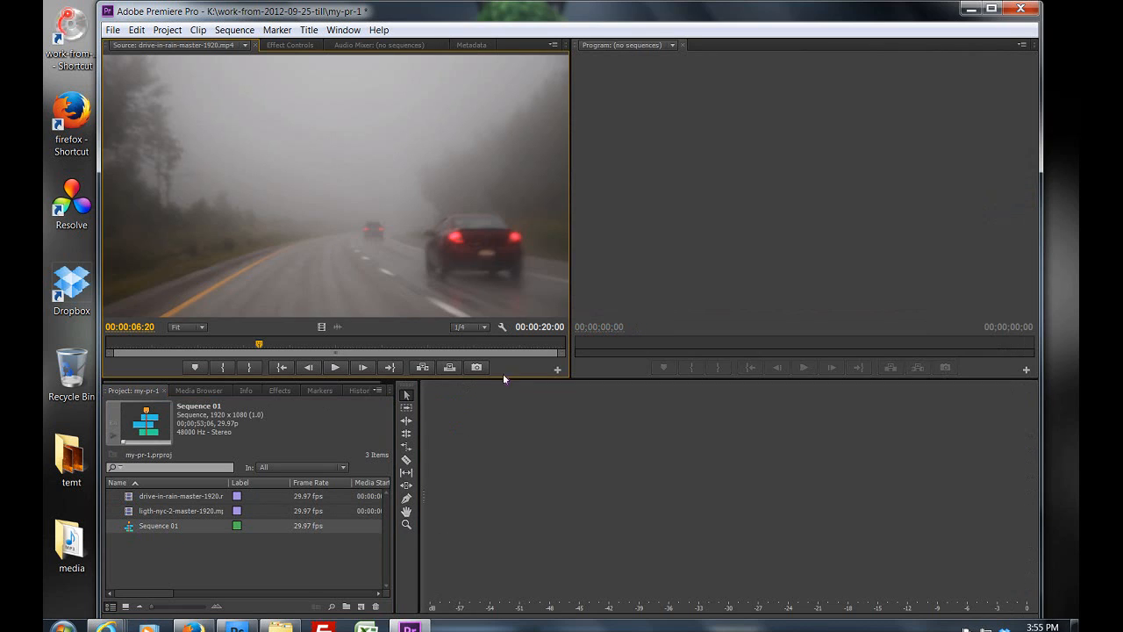
pyautogui.doubleClick(131, 526)
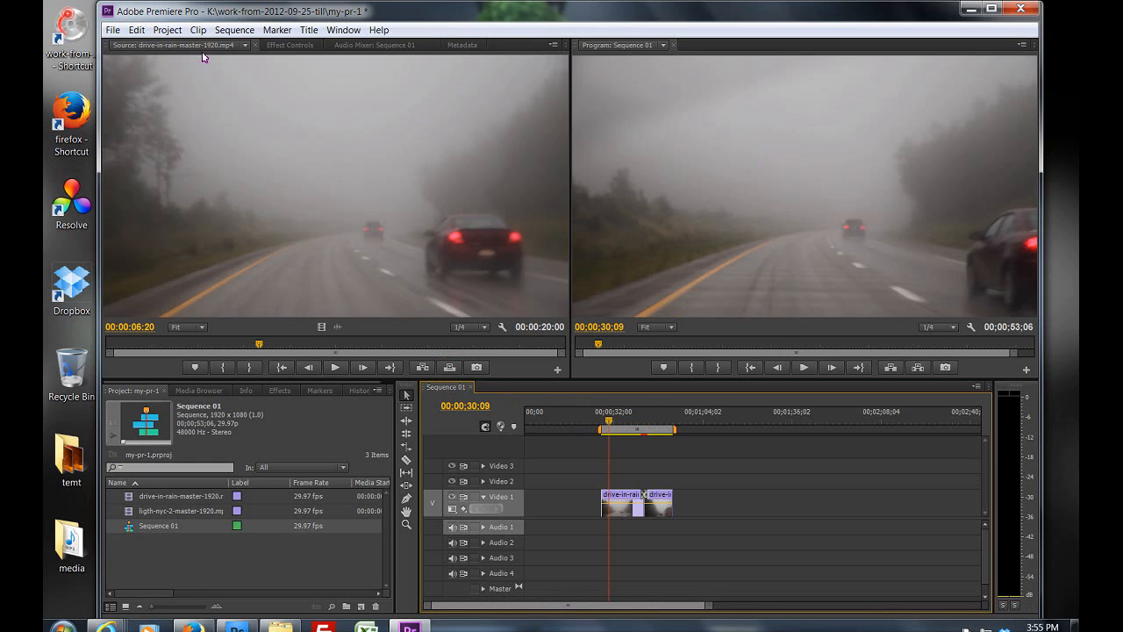
# Close the Metadata panel, view the Audio Mixer for Sequence 01, and return to the drive-in-rain source clip
pyautogui.click(463, 44)
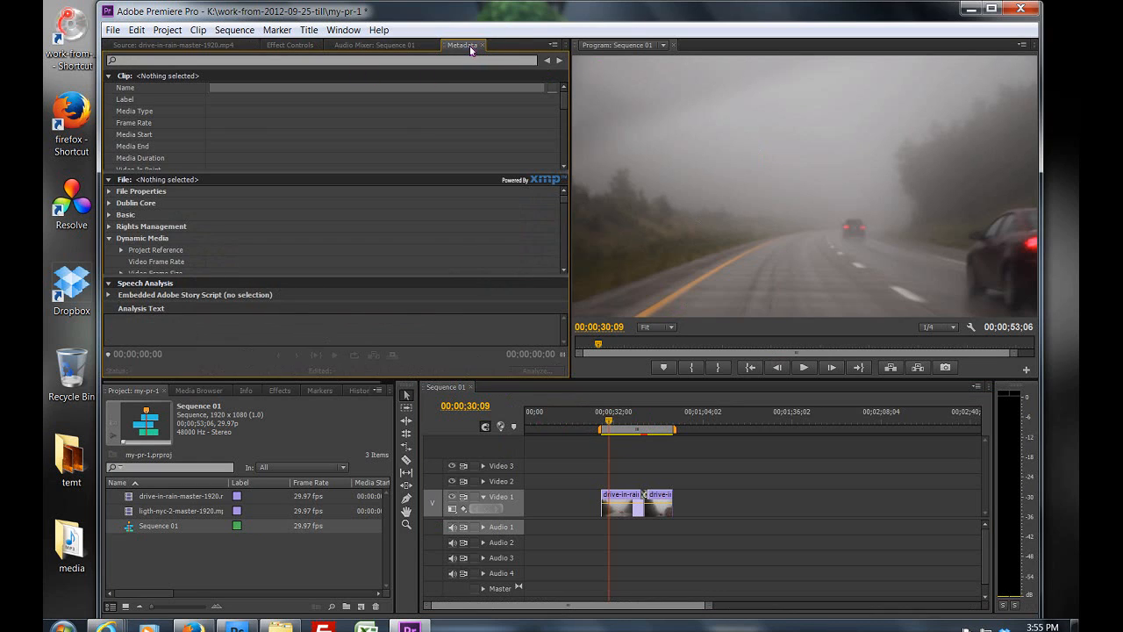
pyautogui.click(377, 44)
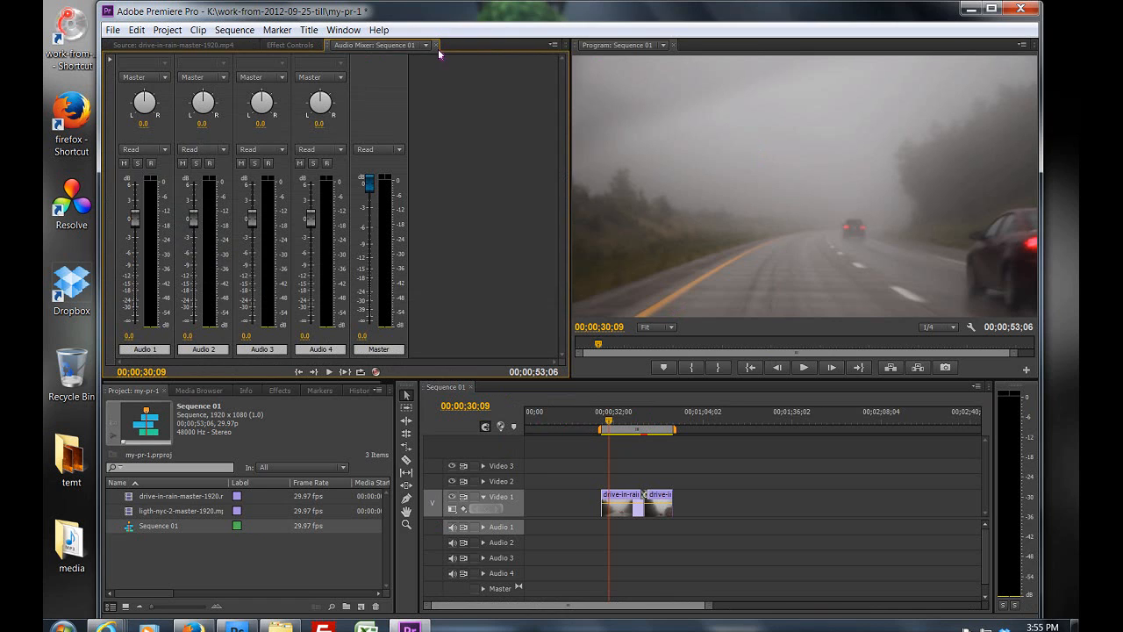
pyautogui.click(211, 45)
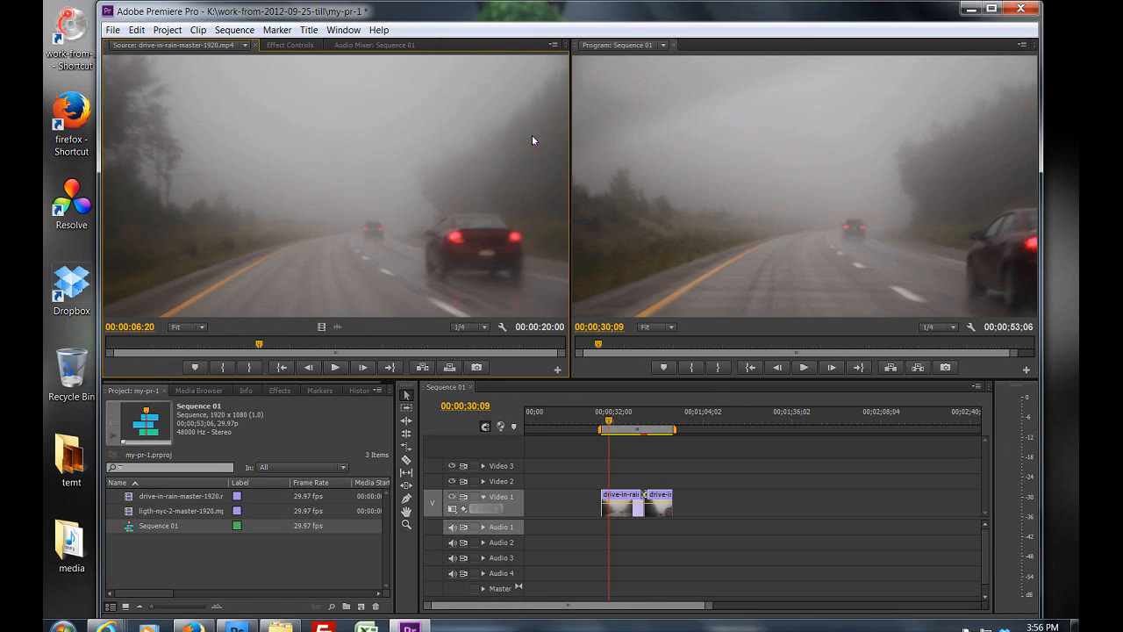
# Reset the current Editing workspace
pyautogui.click(354, 33)
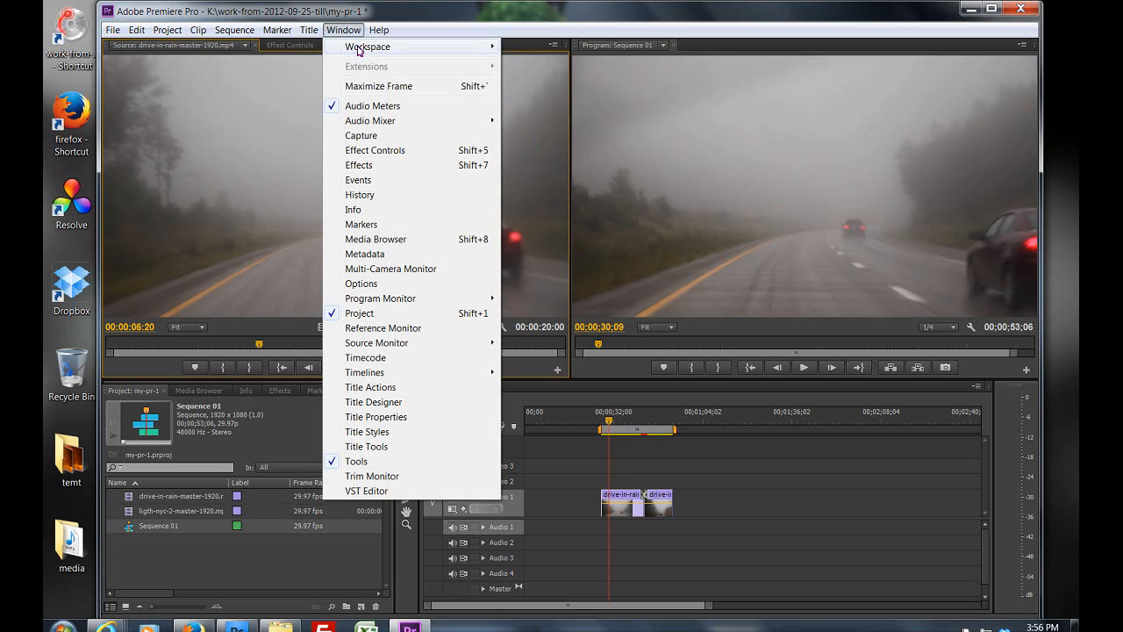
pyautogui.moveTo(376, 50)
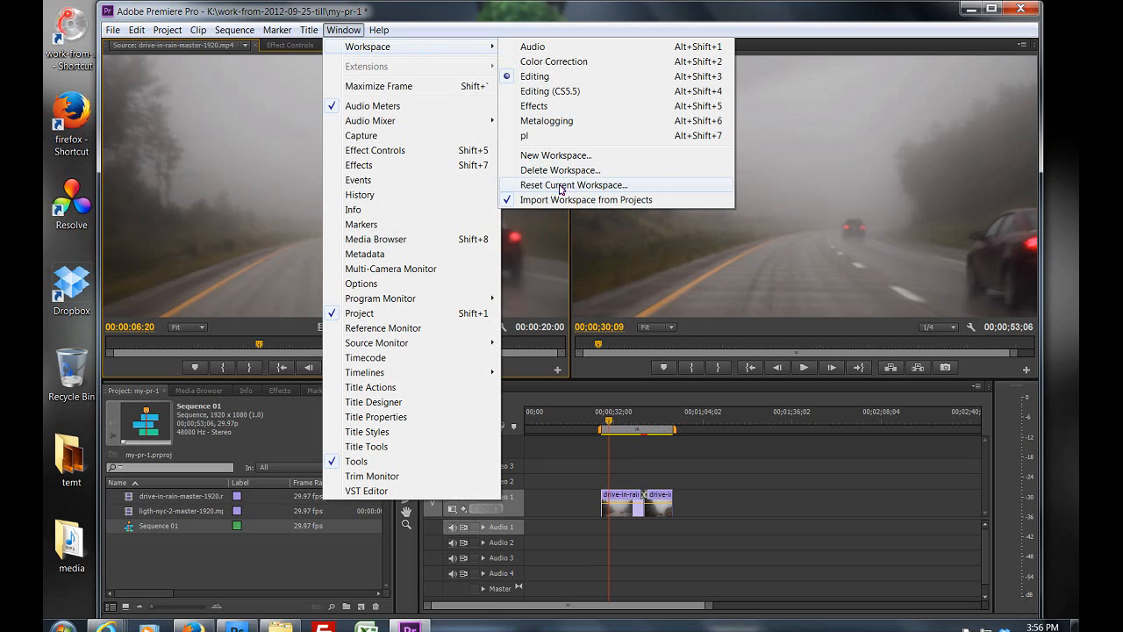
pyautogui.click(593, 185)
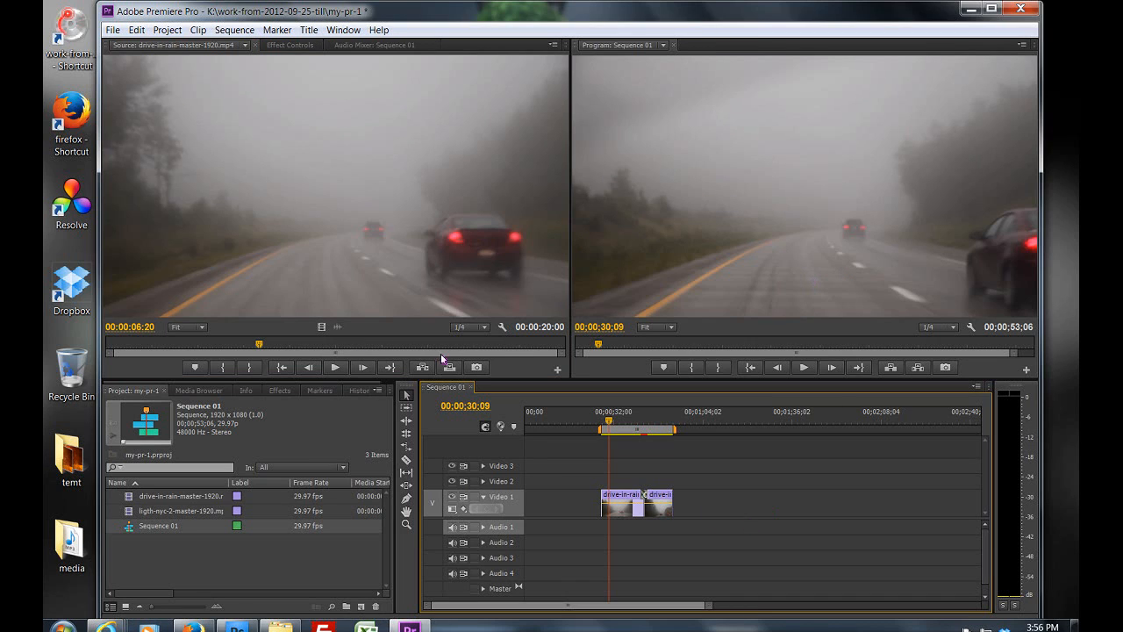